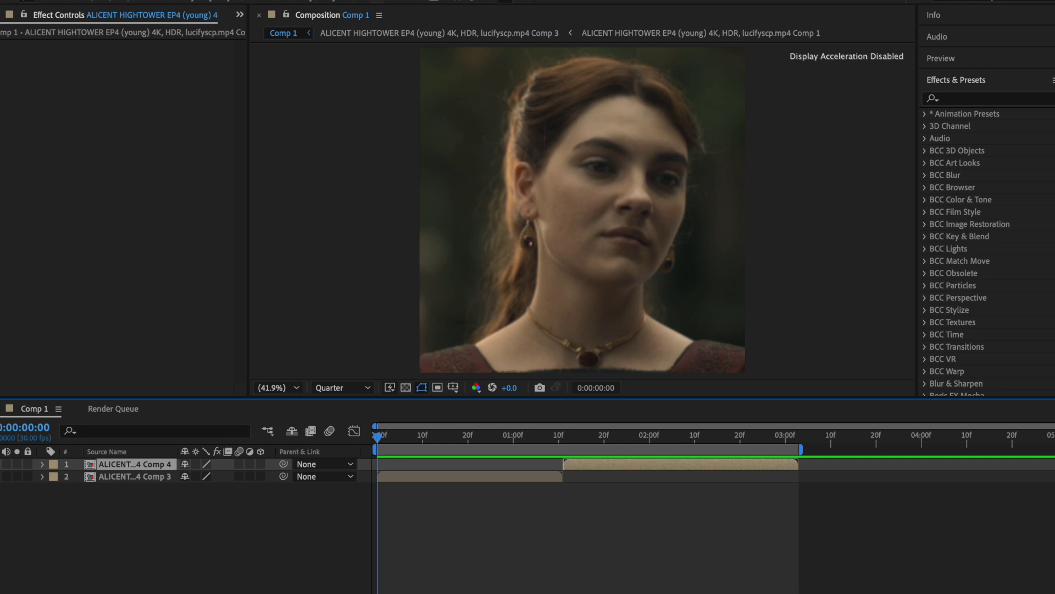
Preview both clips, check the settings of Comp 1, and return the playhead to the start of the timeline
key("space")
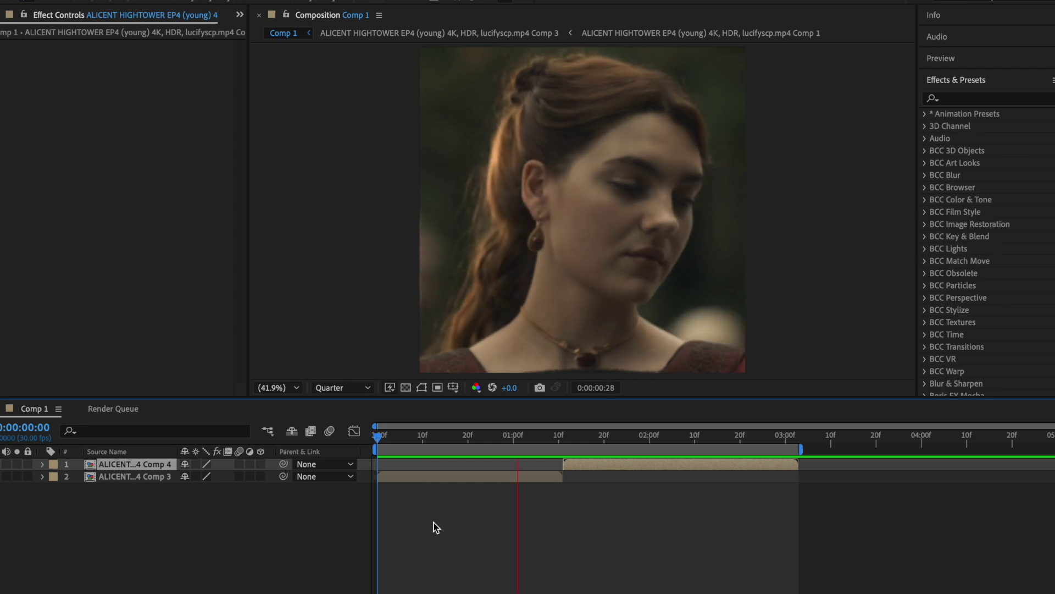
key("space")
right_click(326, 201)
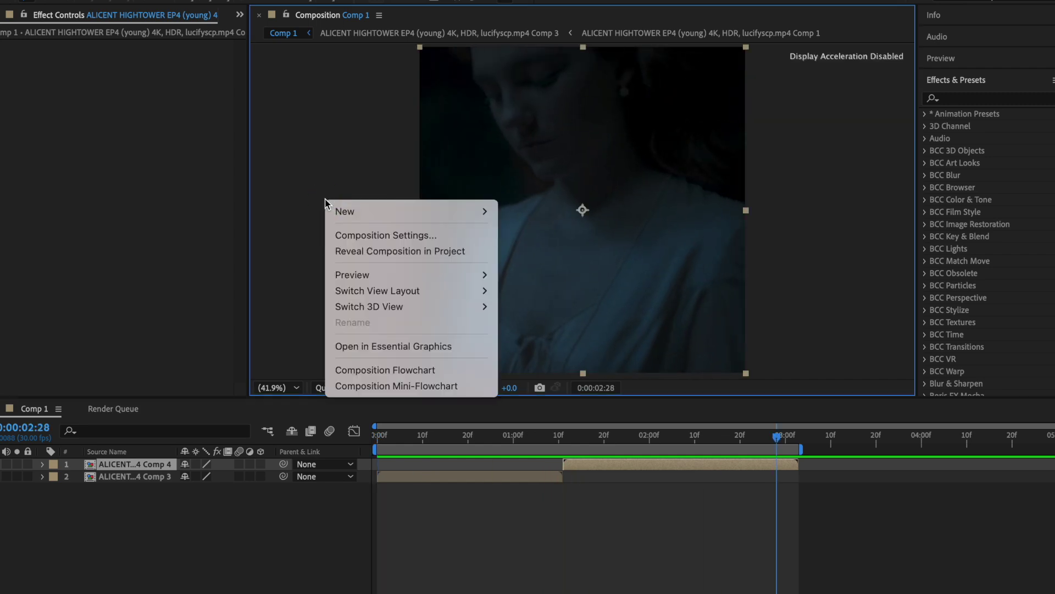
left_click(360, 235)
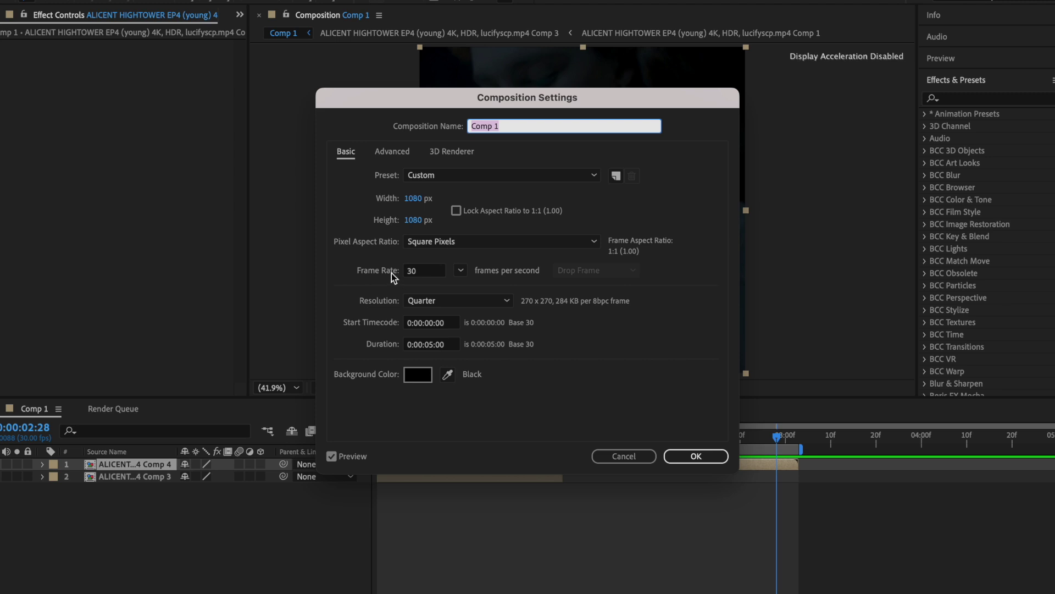
key("Return")
left_click_drag(532, 431, 506, 426)
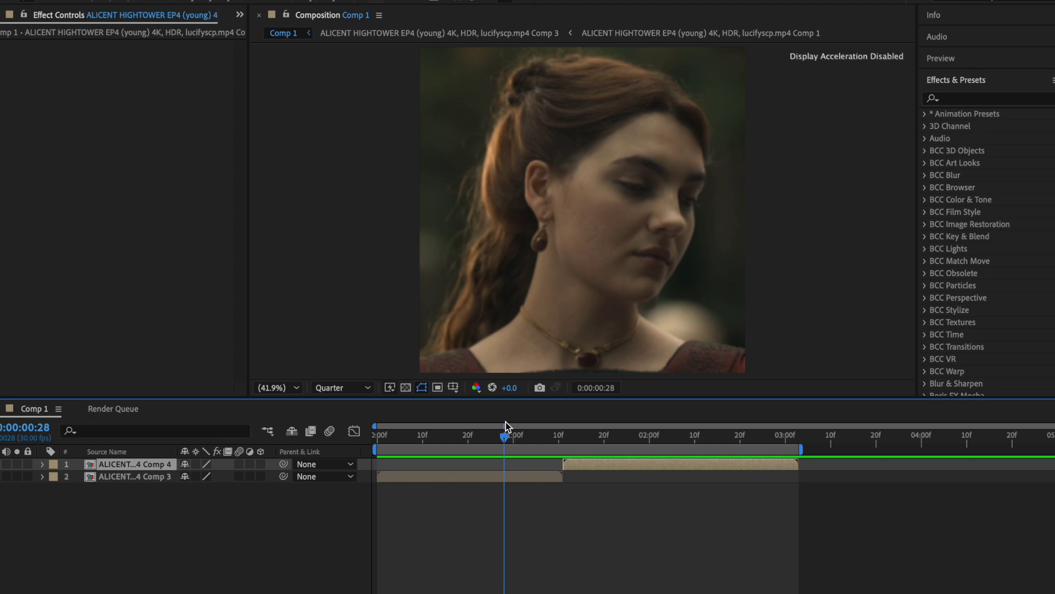
left_click_drag(505, 426, 357, 430)
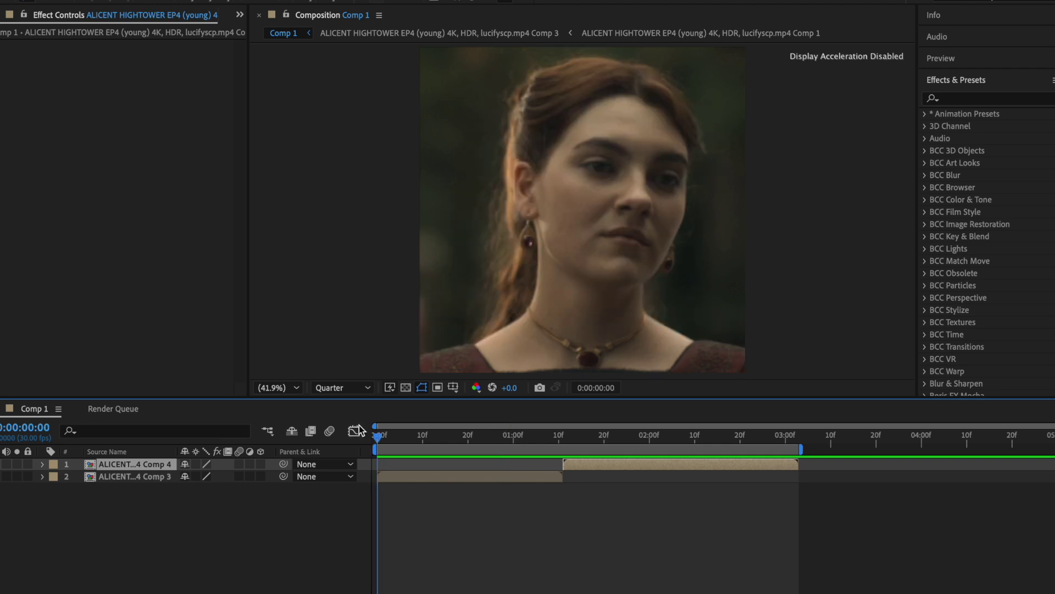
Apply the Color Correction effect Brightness & Contrast to the Comp 3 layer and clear the effect search
left_click(464, 478)
left_click(967, 99)
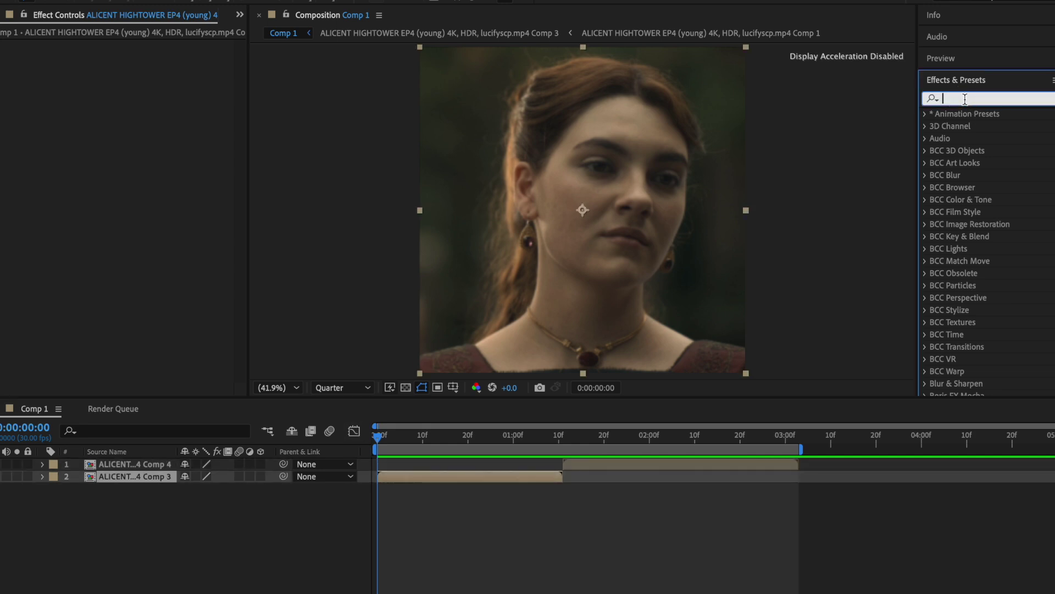
type("brightnes")
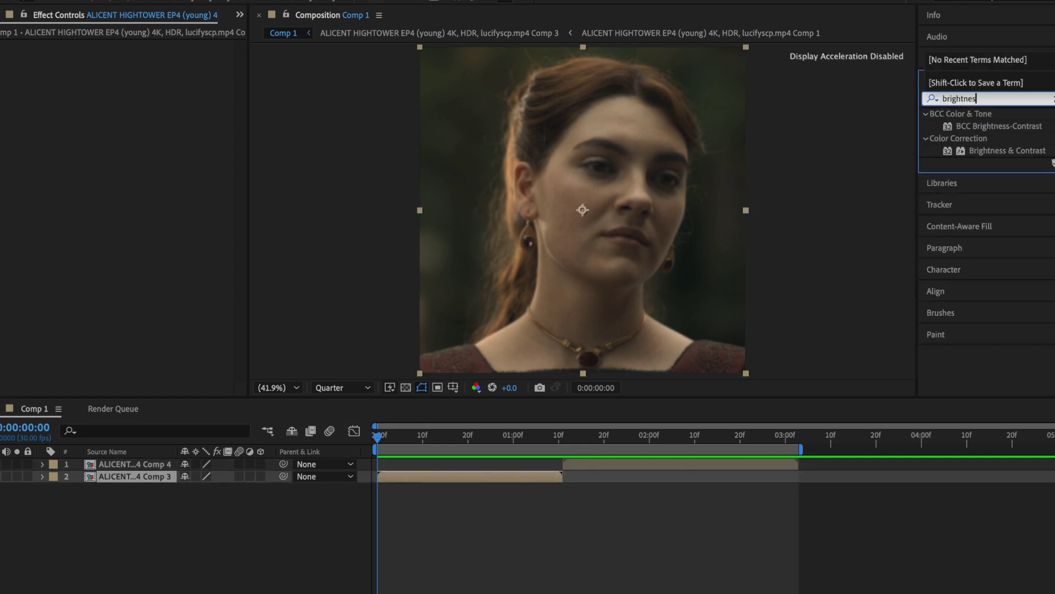
left_click_drag(1006, 151, 491, 484)
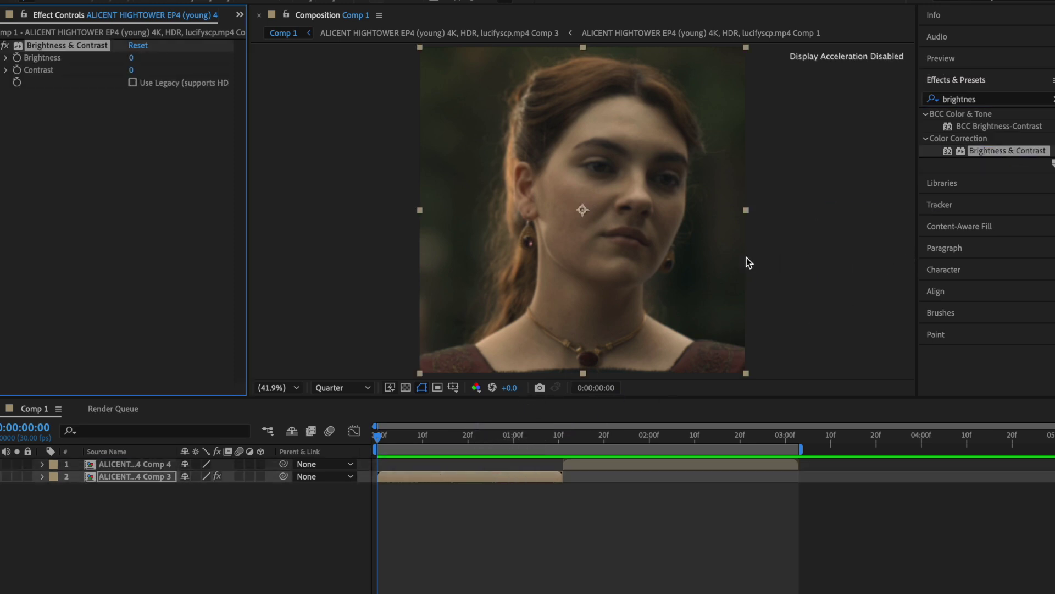
left_click(1053, 99)
Set the Comp 3 layer's Brightness to 100 and keyframe it at the first frame
left_click(131, 57)
type("80")
key("Return")
left_click(135, 58)
type("100")
key("Return")
left_click(17, 58)
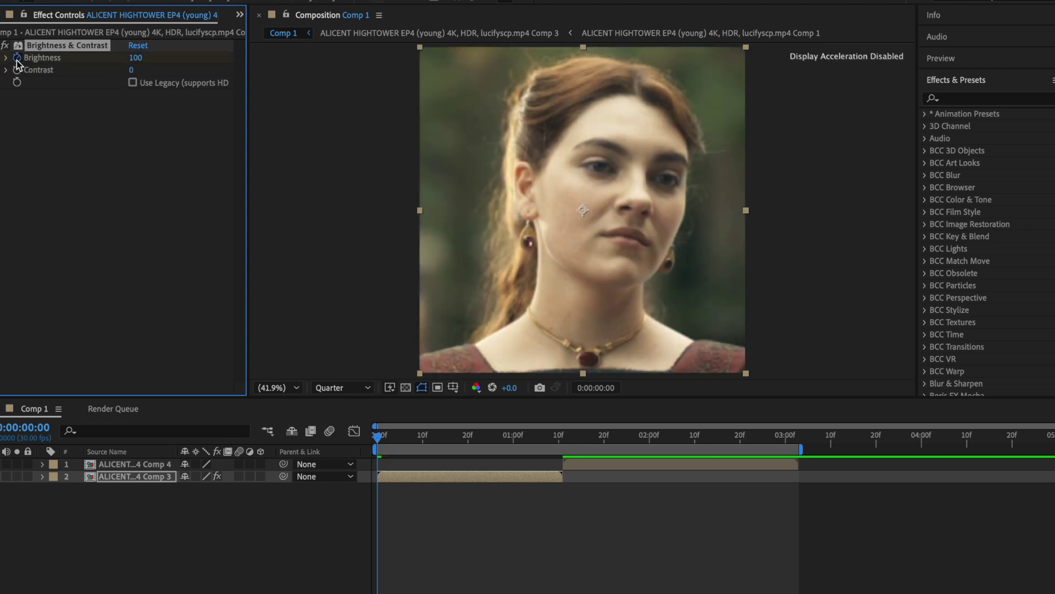
Keyframe Brightness at 0 on the last frame of the Comp 3 layer and return the playhead to the start
key("o")
left_click(138, 57)
type("0")
key("Return")
left_click_drag(451, 434, 377, 440)
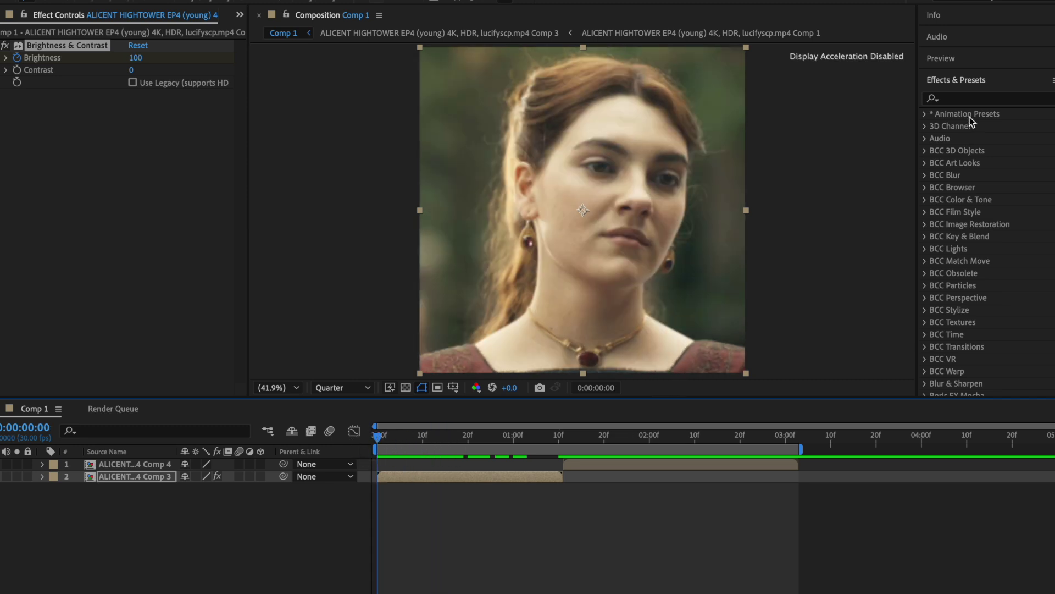
Apply the Color Correction effect Exposure to the Comp 3 layer and set its Master exposure to 2
left_click(957, 97)
type("exposure")
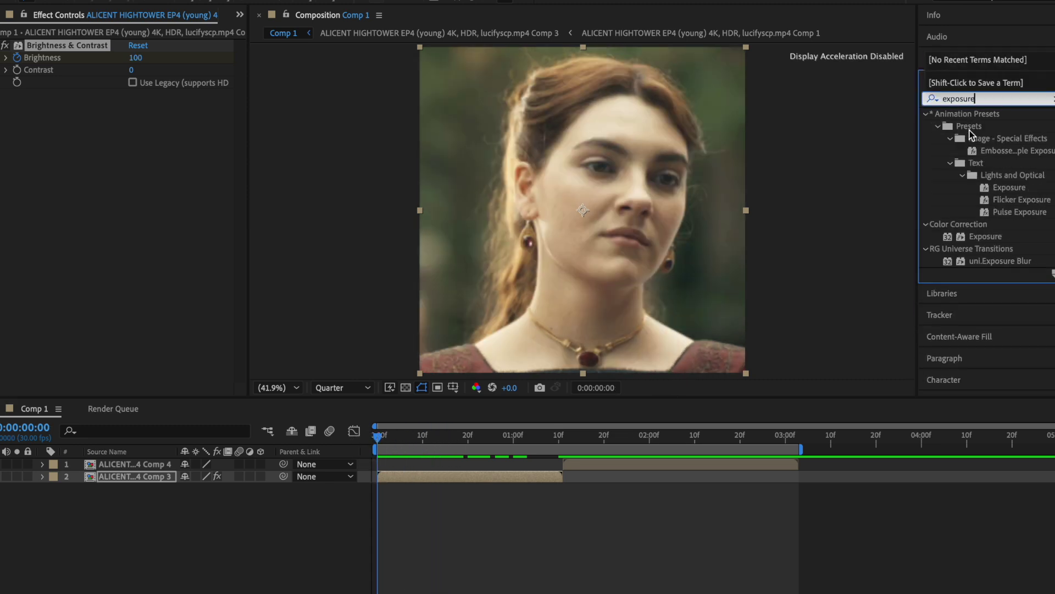
double_click(986, 236)
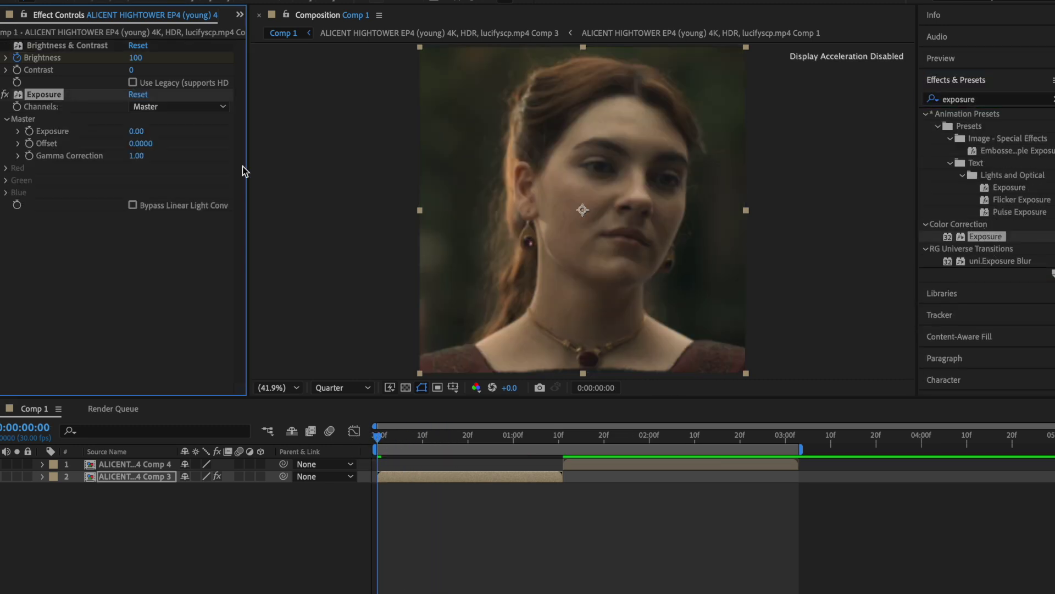
left_click(137, 131)
type("2")
key("Return")
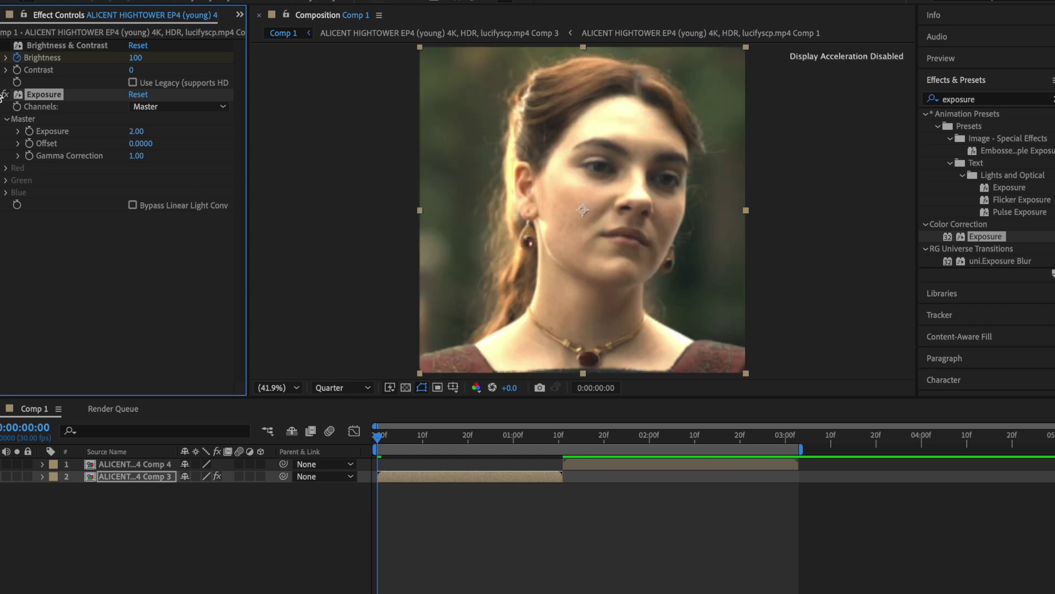
Compare Exposure with Brightness & Contrast by toggling each, delete Exposure, and leave Brightness & Contrast enabled
left_click(5, 45)
left_click(6, 94)
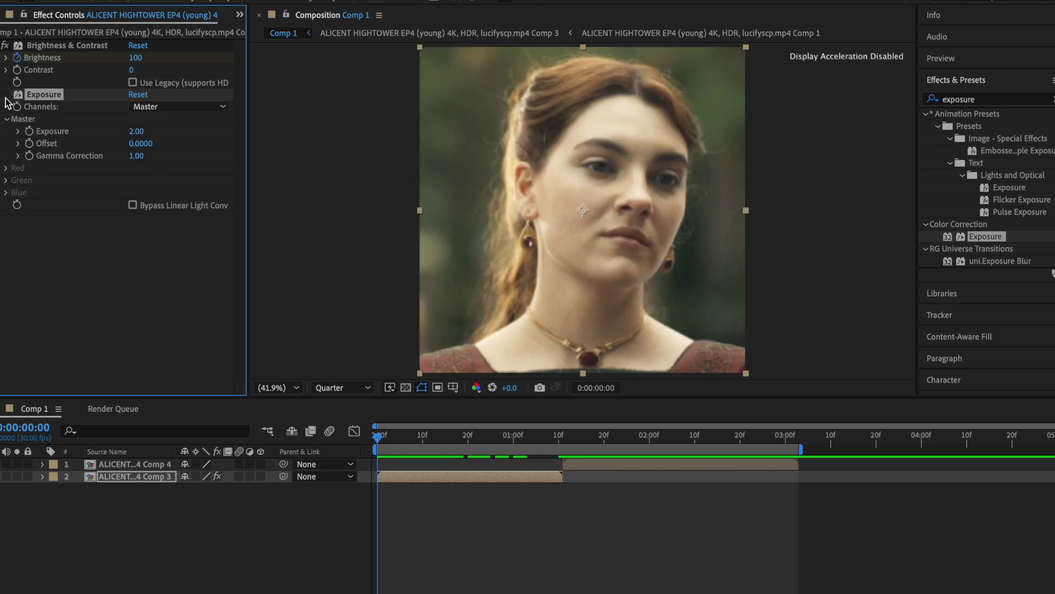
left_click(5, 95)
left_click(5, 45)
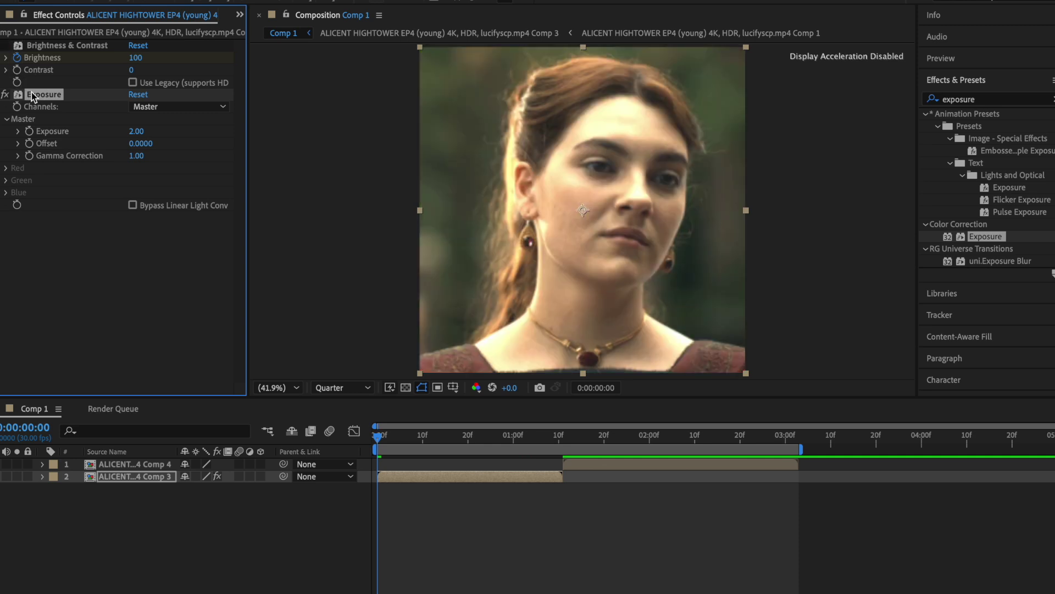
key("Delete")
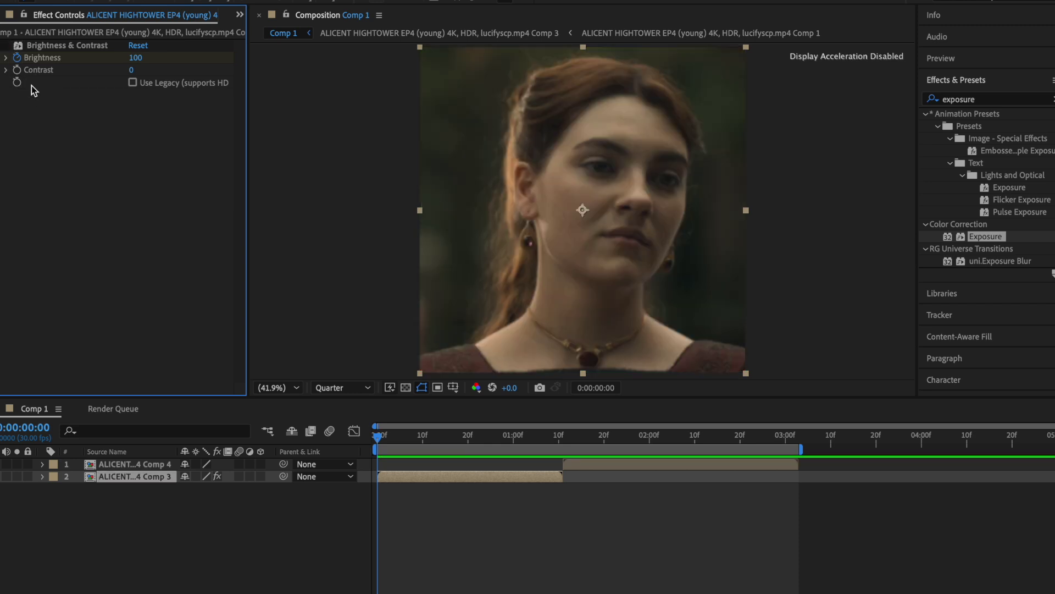
left_click(5, 45)
Apply BCC Lens Blur OBS to the Comp 3 layer and set its Gamma to 1000
left_click(967, 99)
type("bcc lens blu")
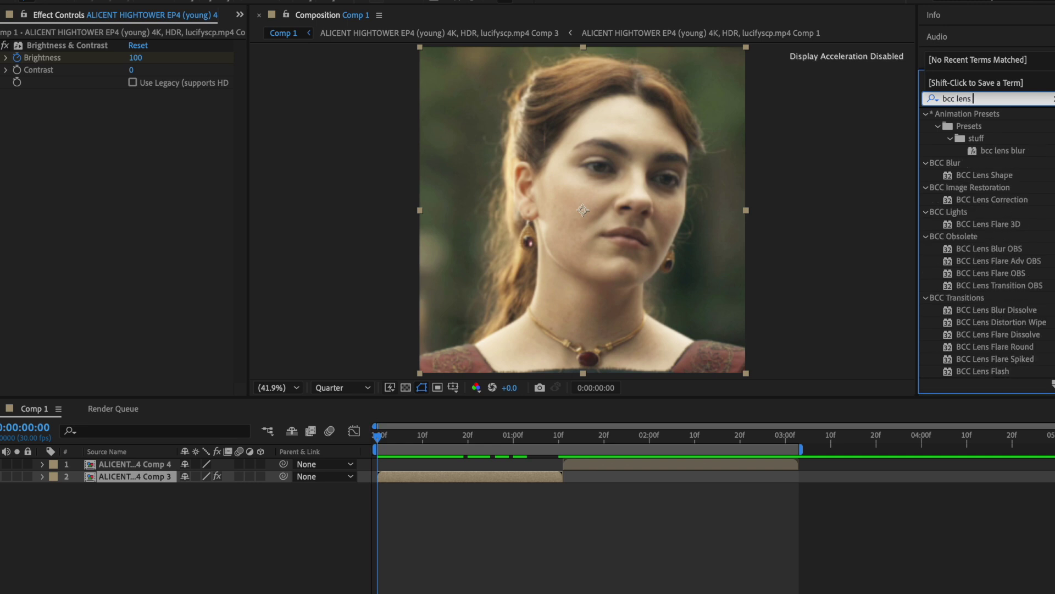
double_click(1014, 178)
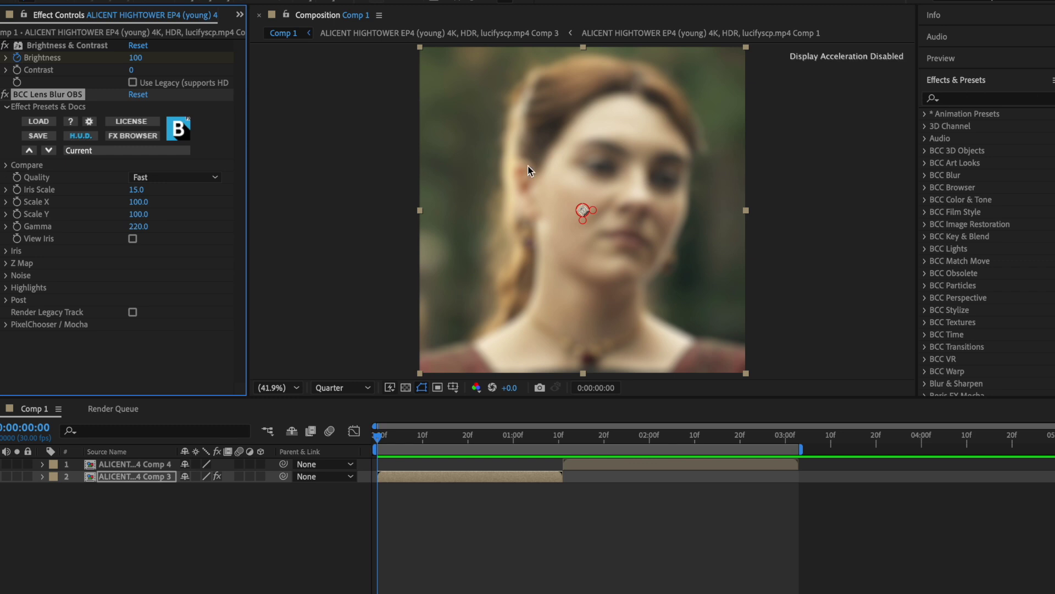
left_click_drag(138, 226, 870, 212)
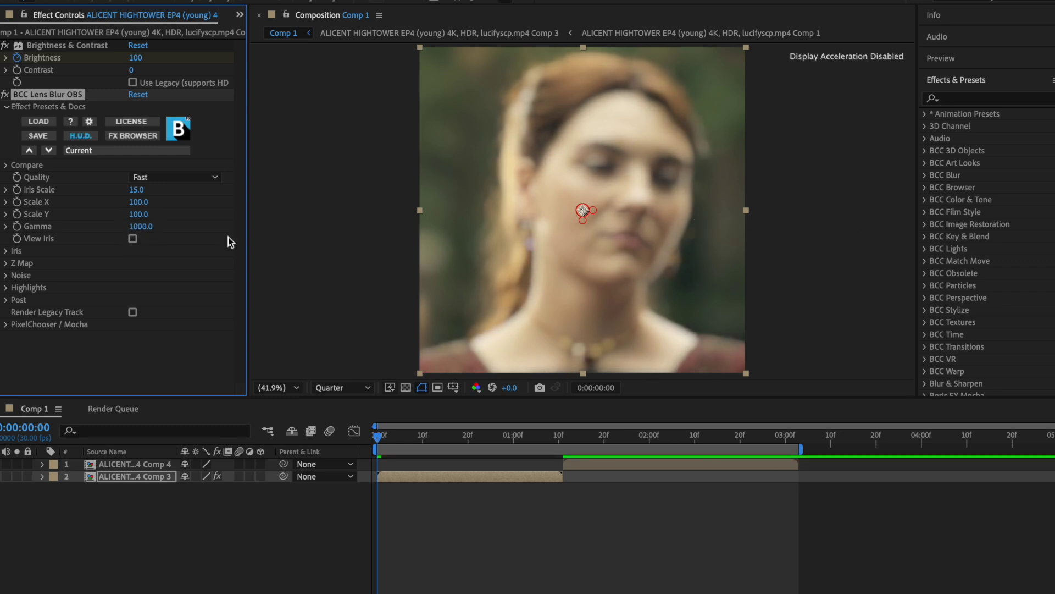
Set the lens blur's Iris Scale to 13 and keyframe it at the first frame, keeping Quality at Fast
left_click(138, 190)
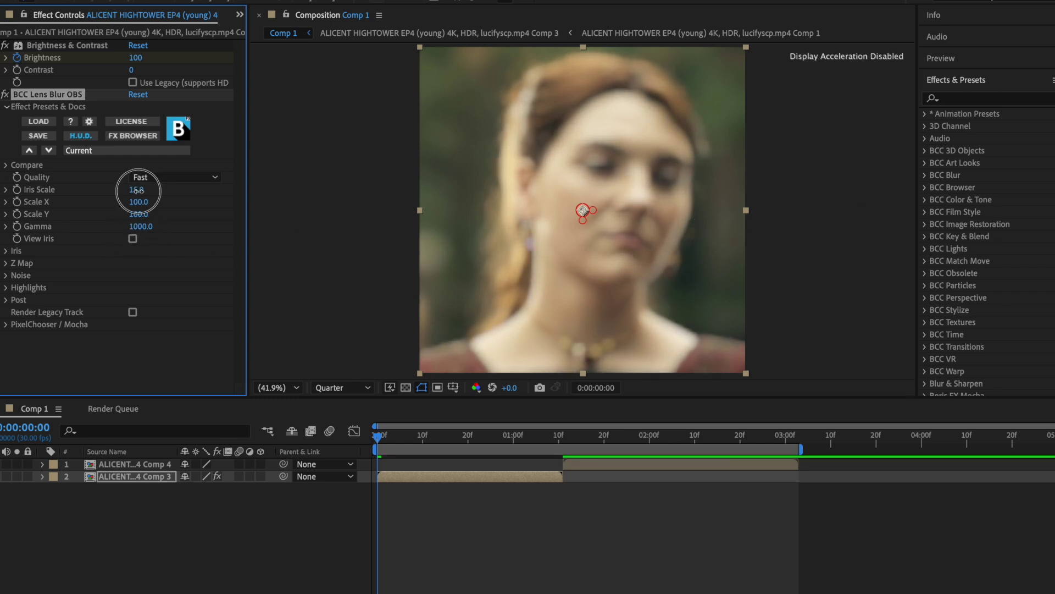
left_click(184, 201)
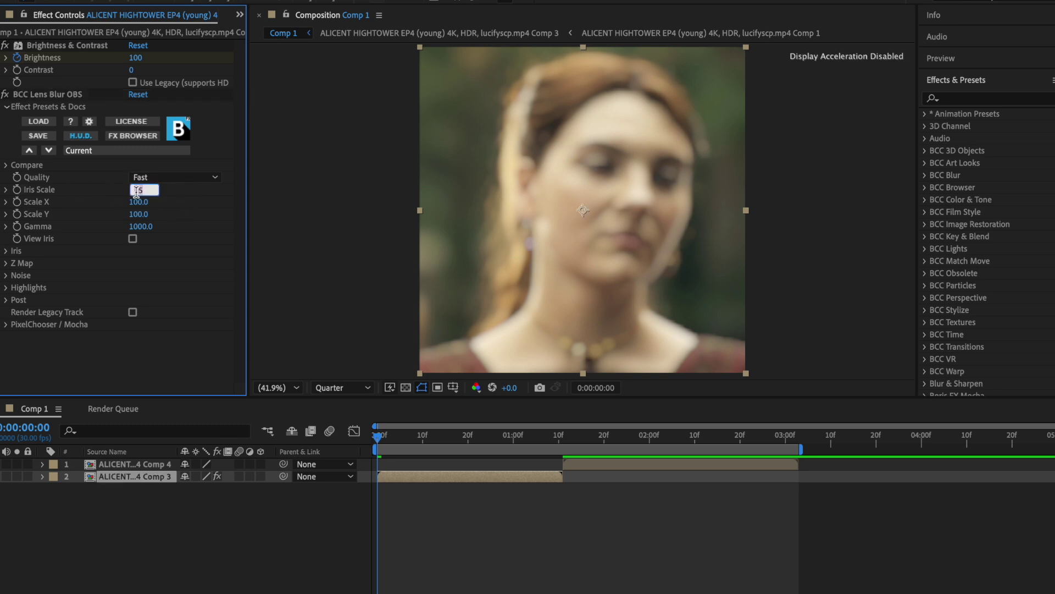
type("13")
key("Return")
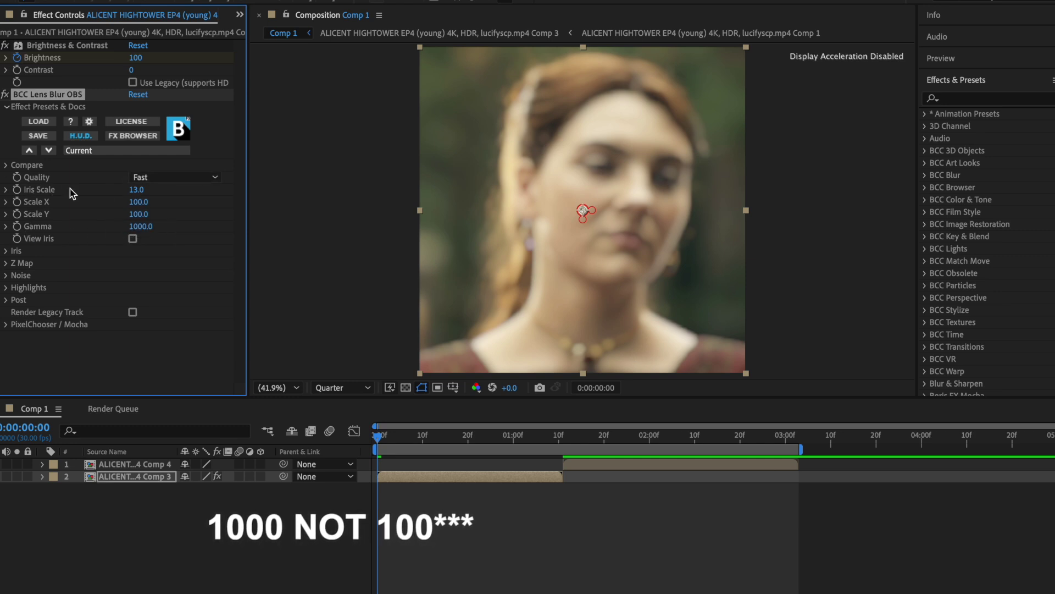
left_click(153, 176)
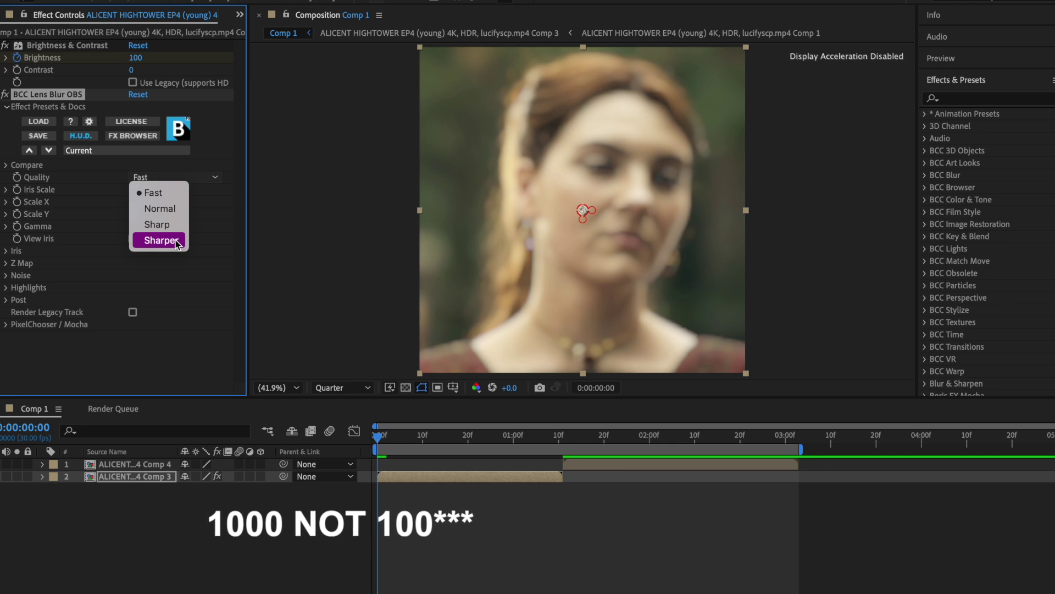
left_click(71, 192)
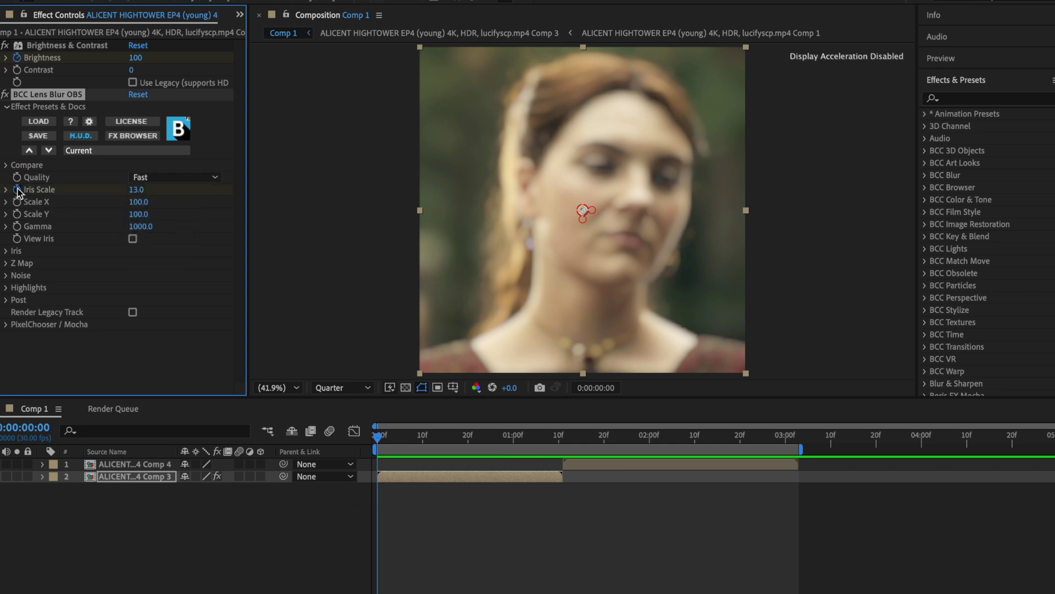
Keyframe the lens blur's Iris Scale at 0 on the Comp 3 layer's last frame, 0:00:01:10
key("space")
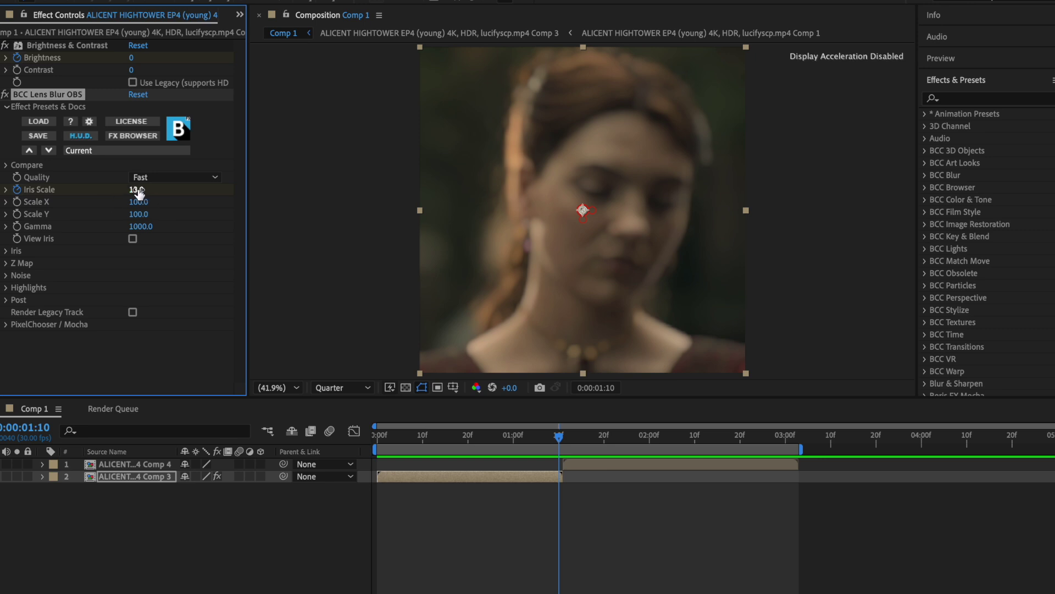
type("0")
key("Return")
Reshape the Iris Scale value graph into a steep initial drop that eases out toward the last keyframe
key("u")
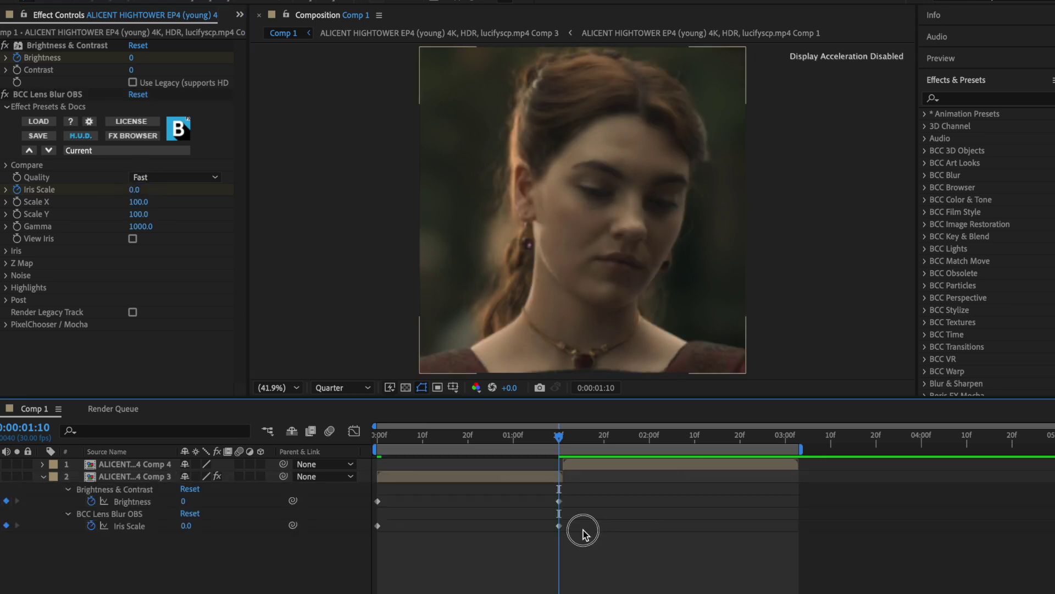
left_click(354, 432)
left_click_drag(561, 443, 347, 569)
left_click(437, 469)
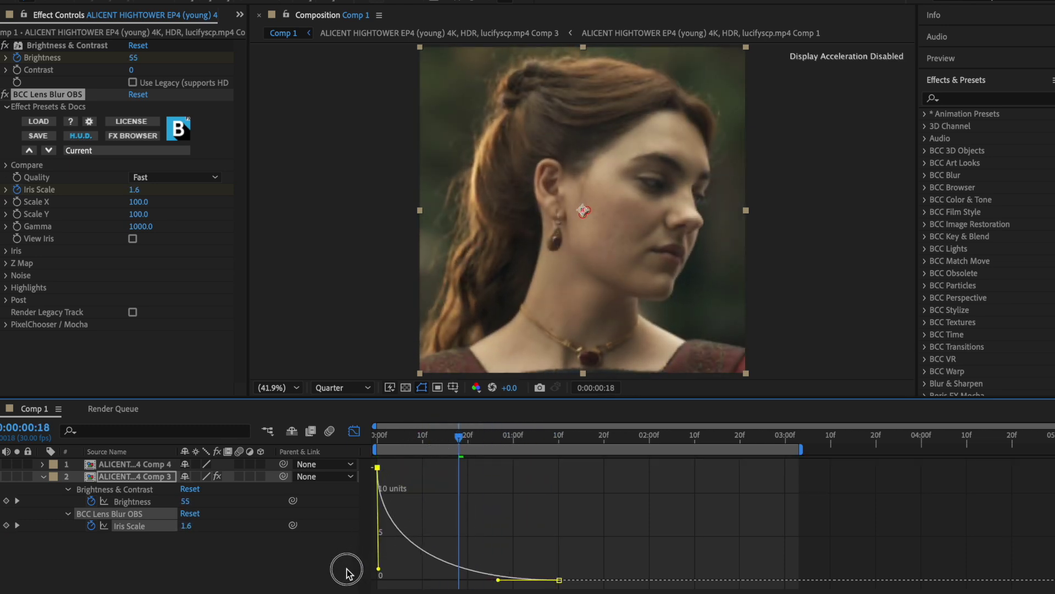
left_click_drag(500, 582, 392, 583)
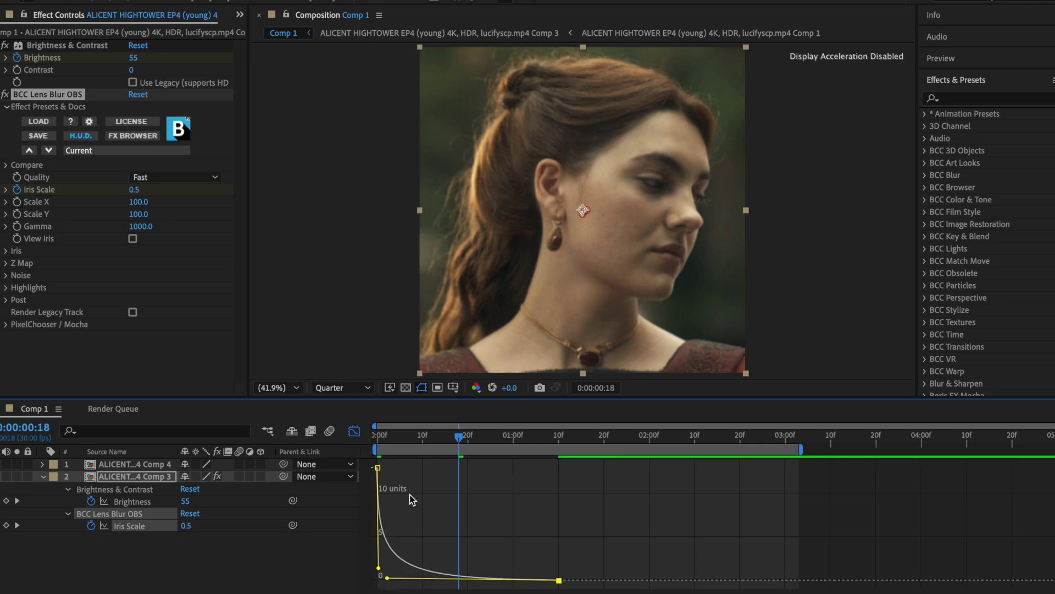
Soften the Iris Scale curve by adjusting both keyframe handles, preview the result, and close the Graph Editor
key("Home")
left_click(393, 577)
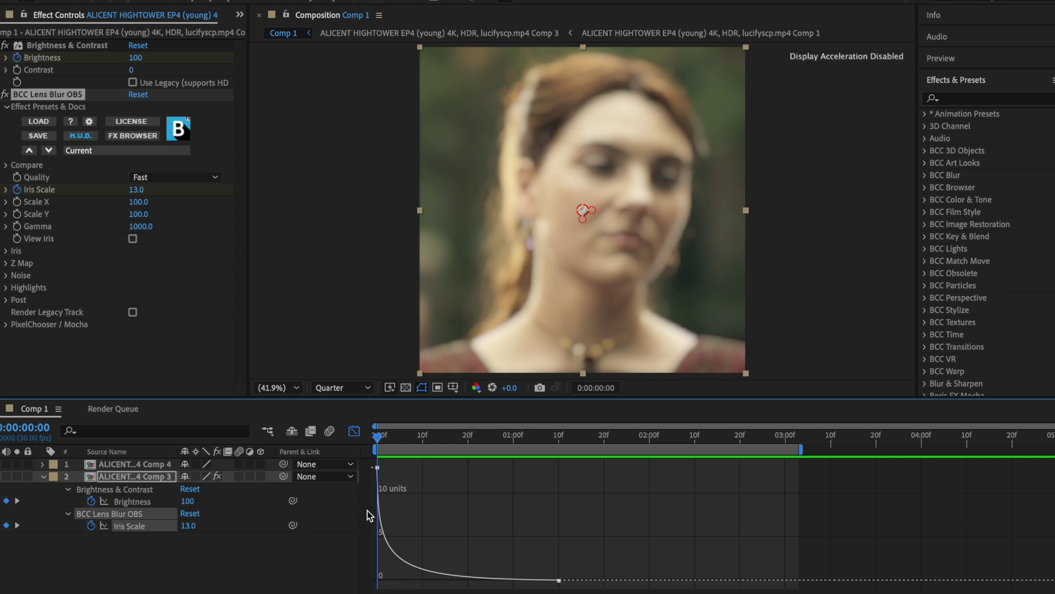
left_click(378, 467)
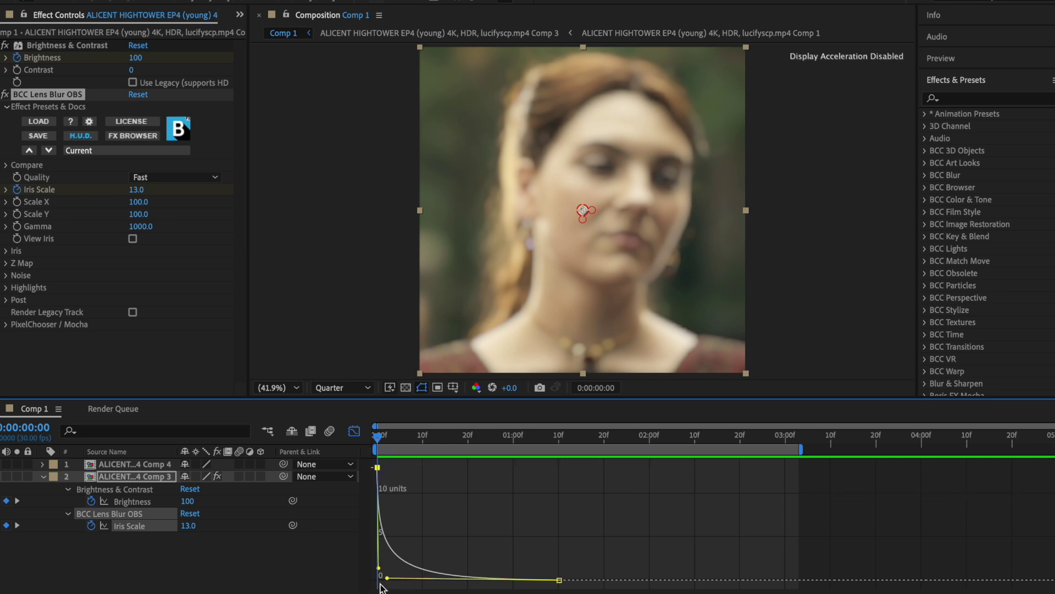
left_click_drag(387, 578, 403, 578)
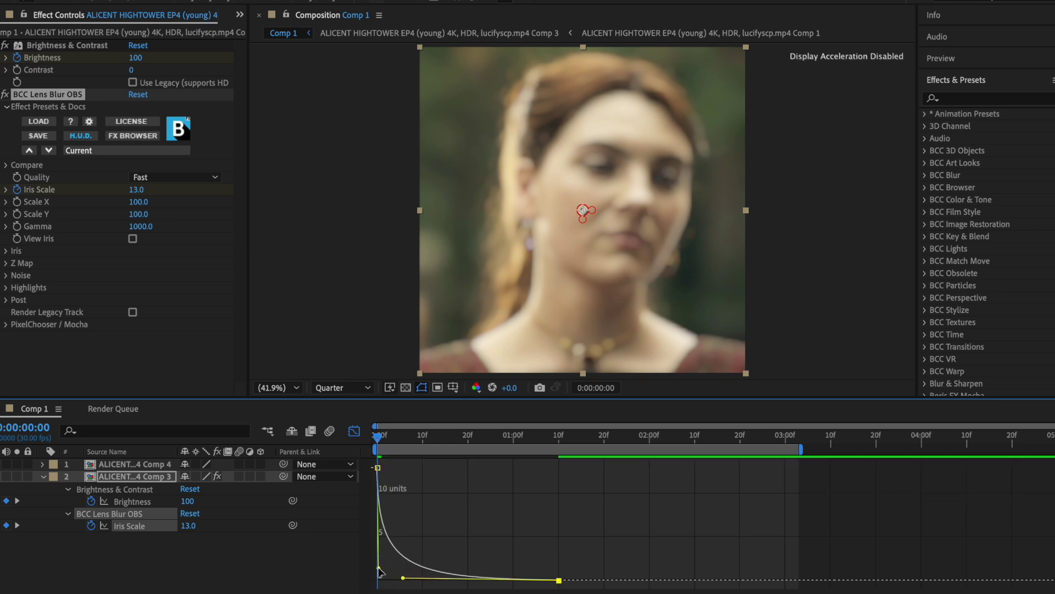
key("space")
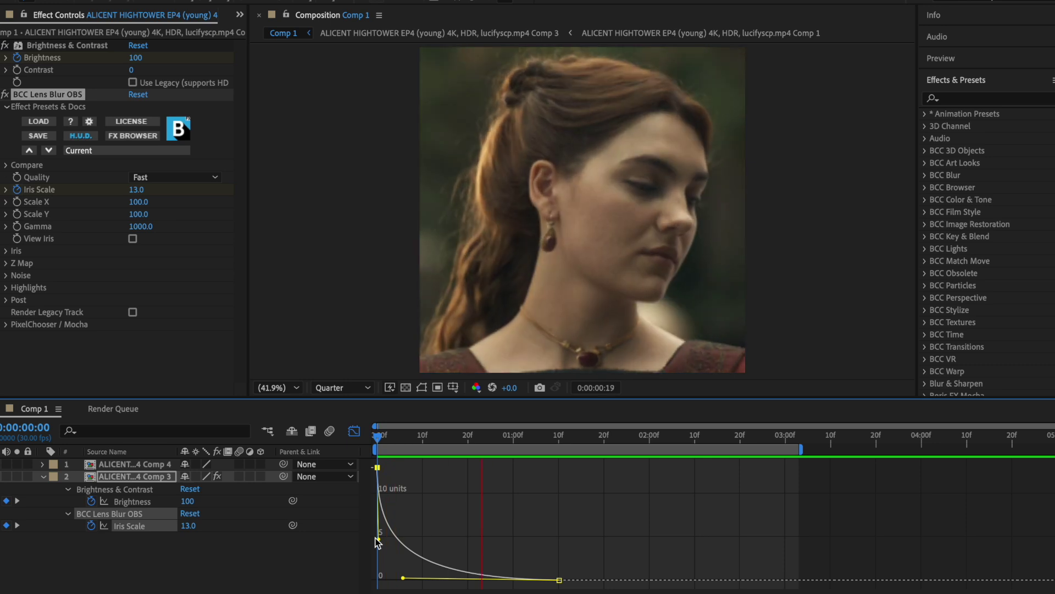
key("space")
left_click(353, 432)
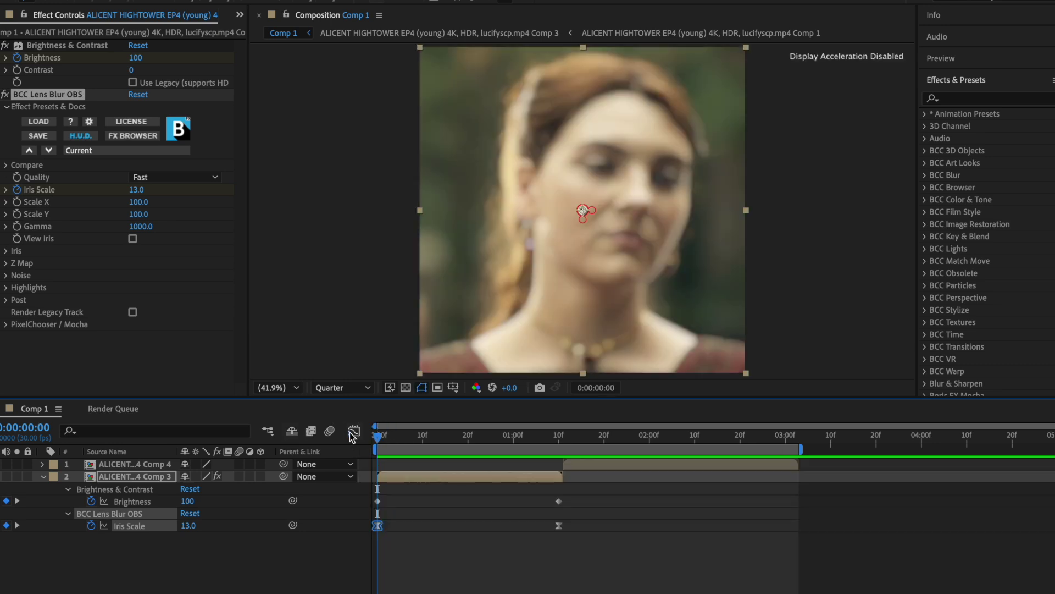
Keyframe the first clip's Opacity at 100% on its first frame and 0% on its last frame, and apply Easy Ease to both keyframes
left_click(414, 484)
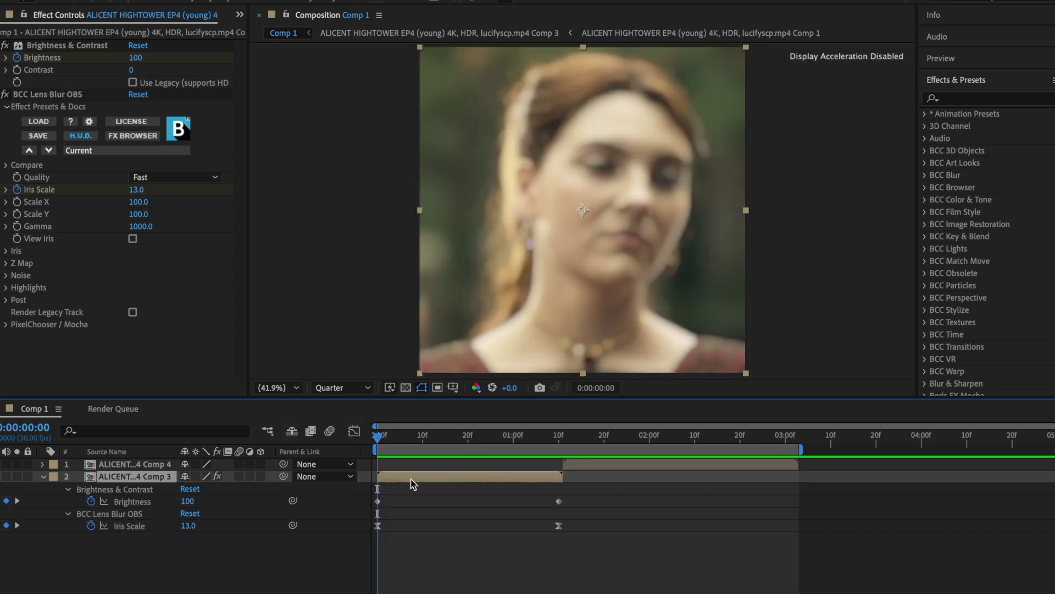
key("t")
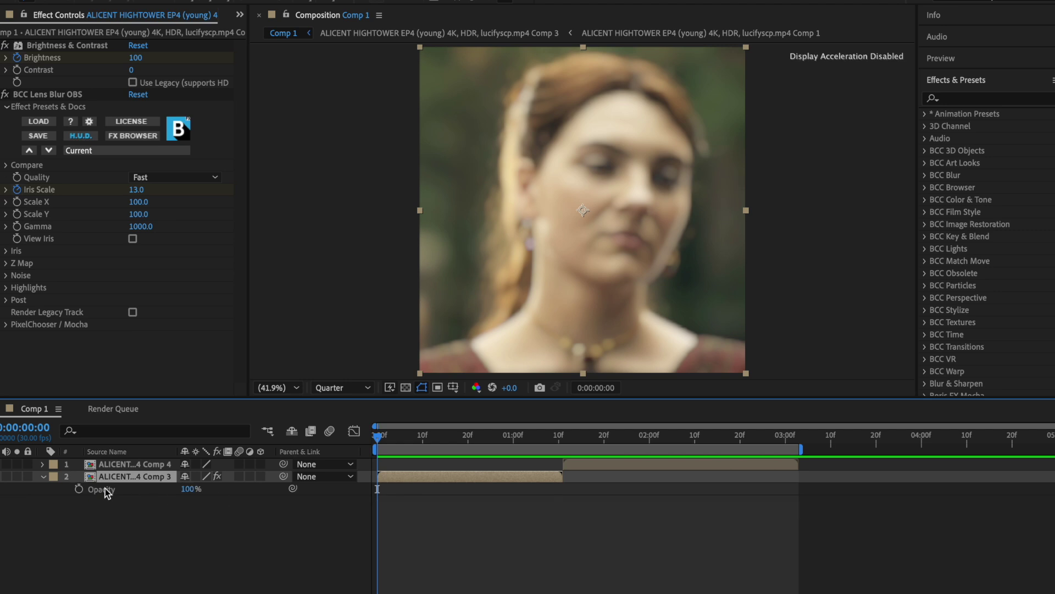
left_click(78, 489)
key("o")
left_click_drag(190, 488, 124, 494)
left_click_drag(582, 509, 312, 484)
key("F9")
Reshape the Opacity value graph so it stays high at first and drops steeply into the last keyframe
left_click(354, 430)
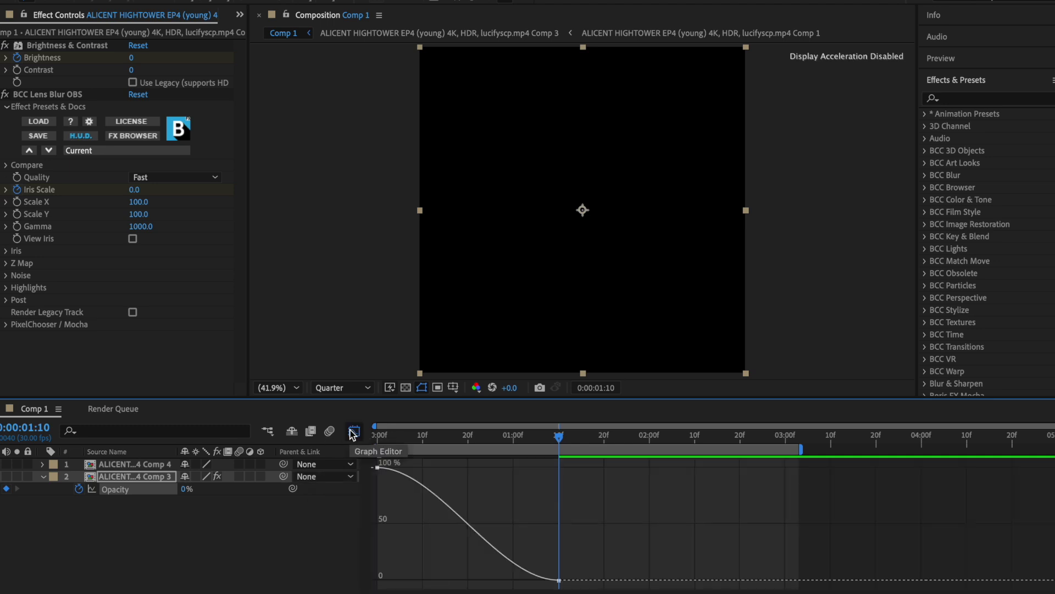
left_click(477, 436)
left_click(378, 467)
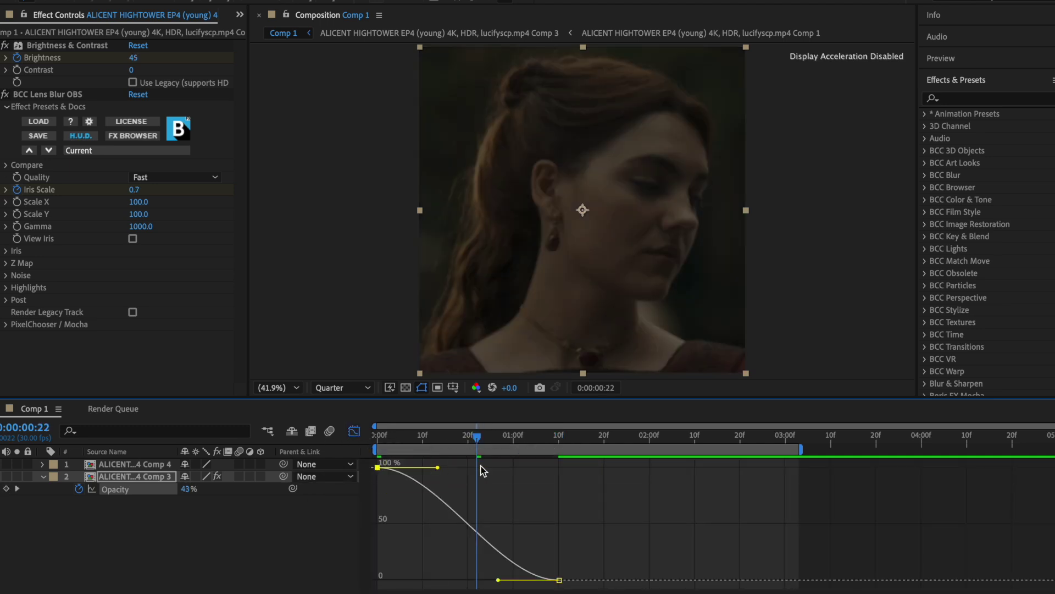
left_click_drag(438, 469, 501, 488)
left_click_drag(499, 580, 499, 496)
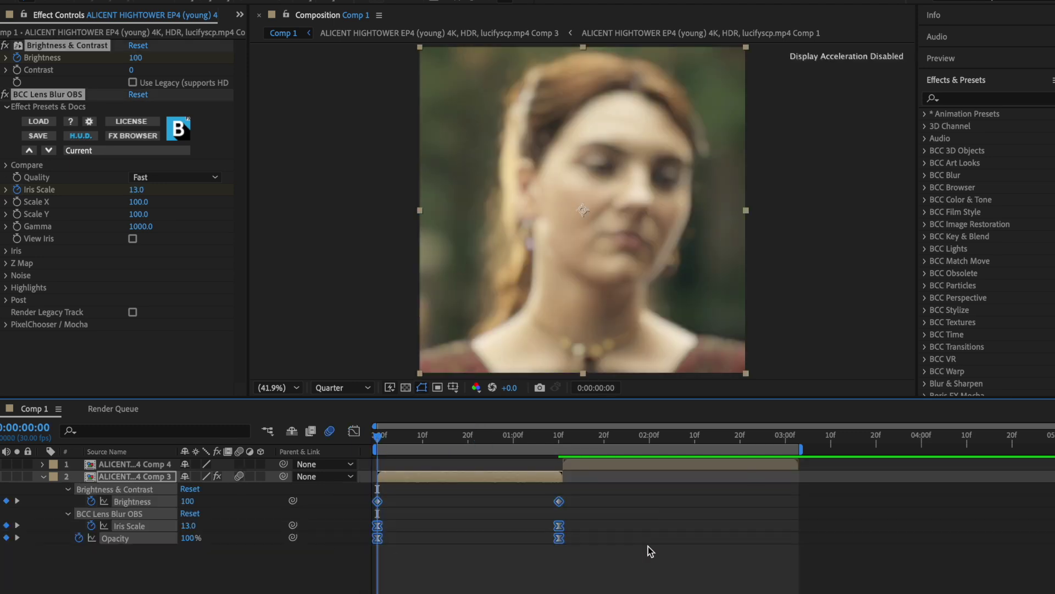
Paste the first clip's Brightness, Iris Scale and Opacity keyframes onto the second clip, and move the closing keyframes to that clip's end
key("k")
left_click(596, 461)
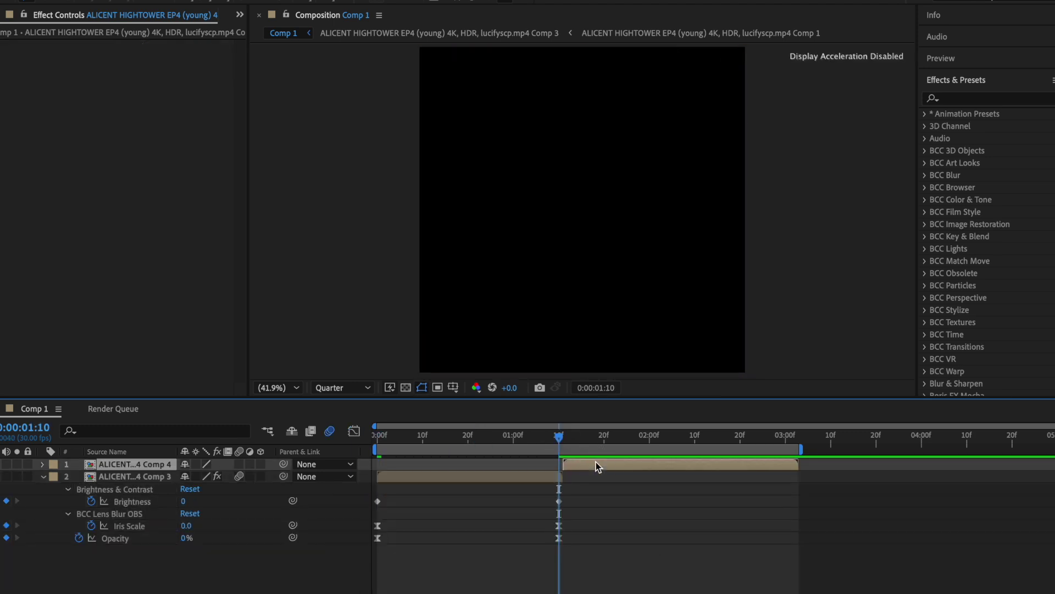
key("Page_Down")
key("ctrl+v")
left_click_drag(745, 526, 794, 527)
left_click(809, 492)
key("space")
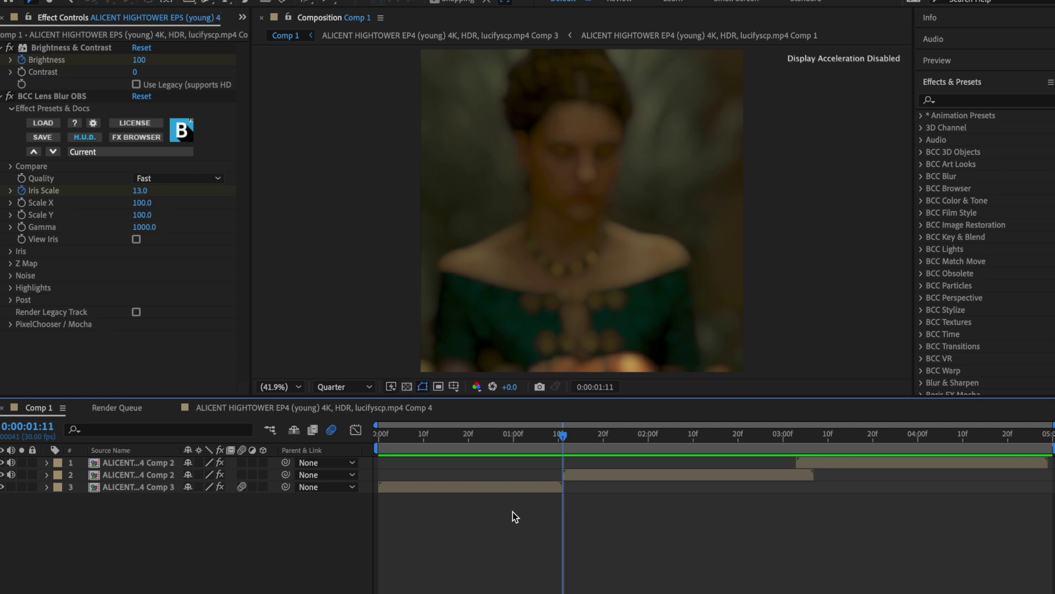
Play back the composition from the start, and apply the S_BlurMoCurves effect to the first clip
key("Home")
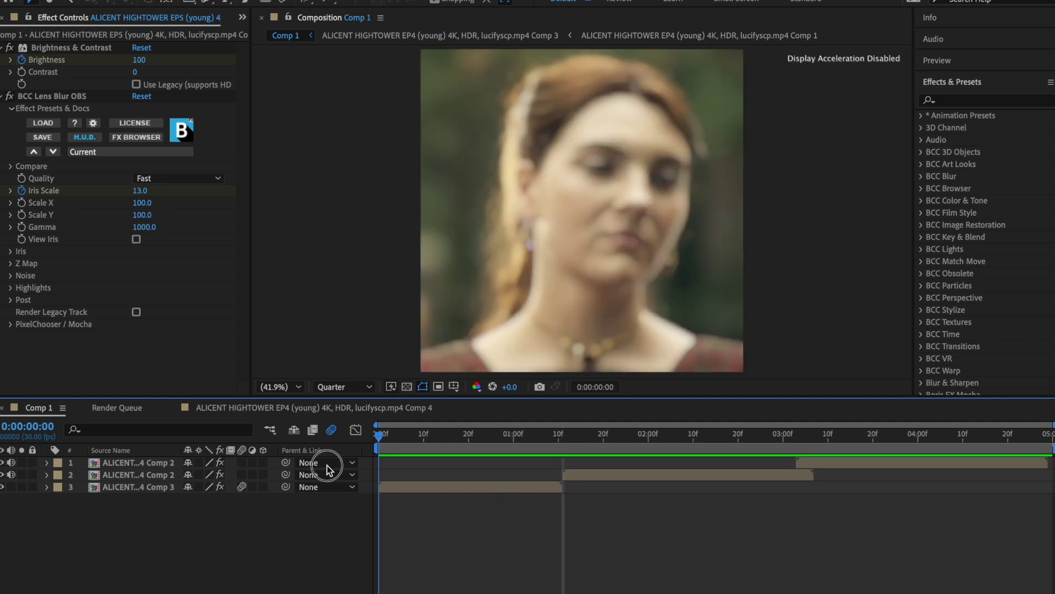
key("space")
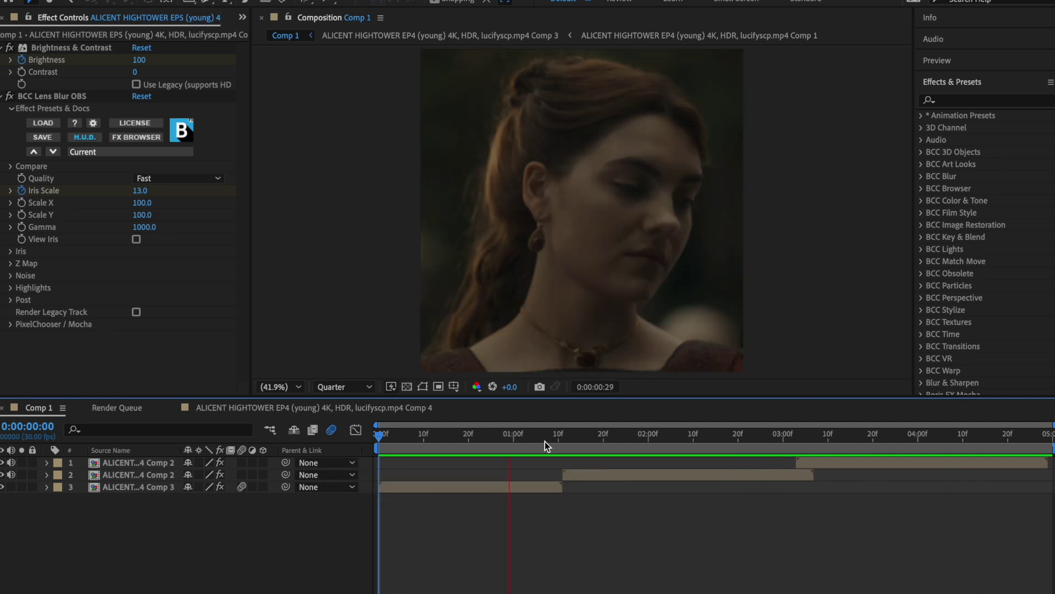
left_click(397, 488)
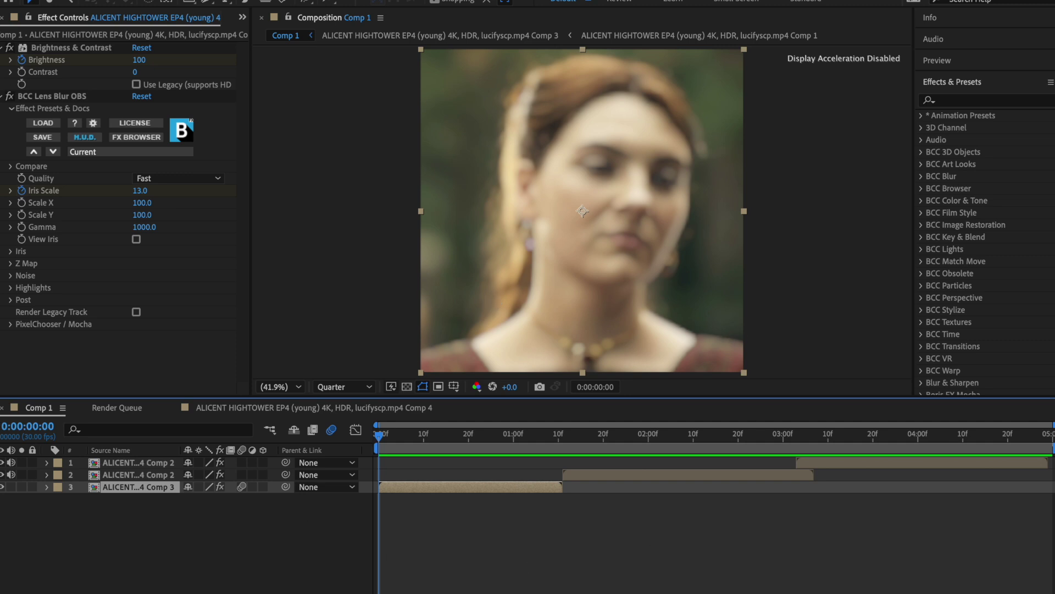
left_click(979, 102)
type("blurm")
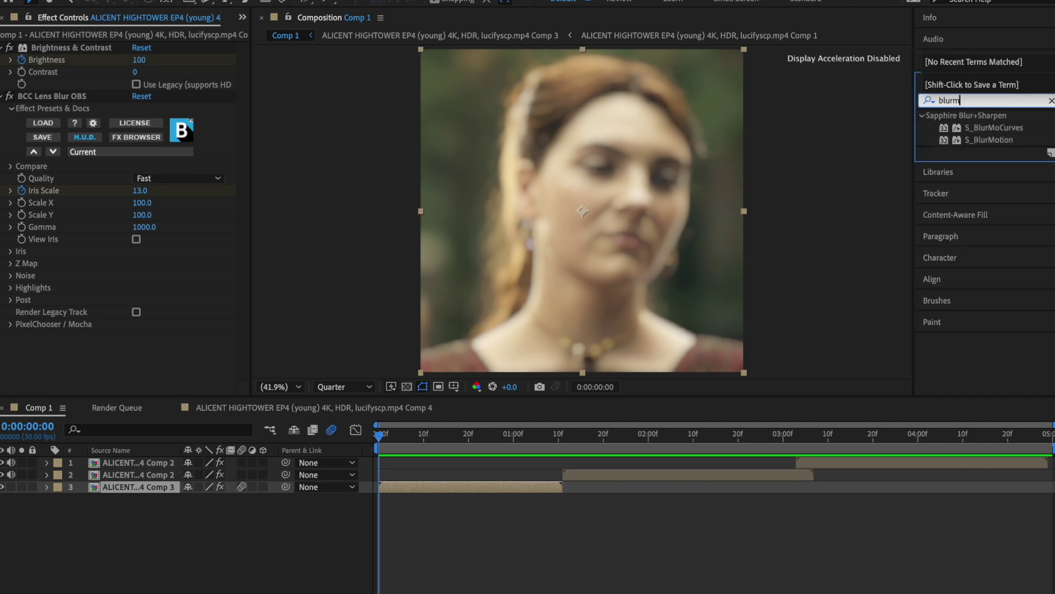
type("o")
left_click_drag(991, 127, 467, 489)
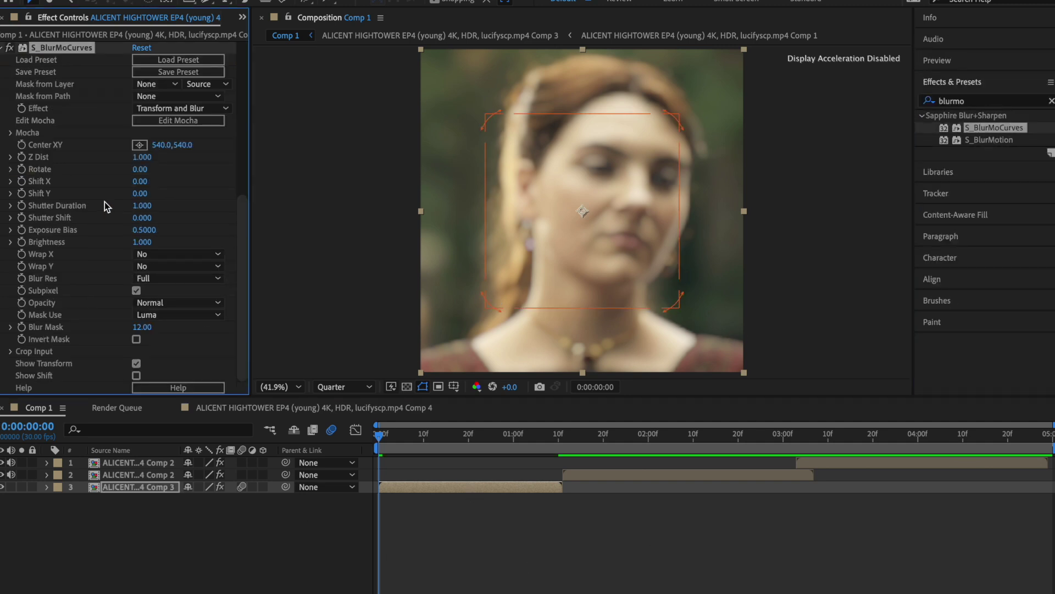
Set S_BlurMoCurves' Shutter Duration to 1.2 and Z Dist to 0.5, and keyframe Z Dist on the first frame
left_click(144, 207)
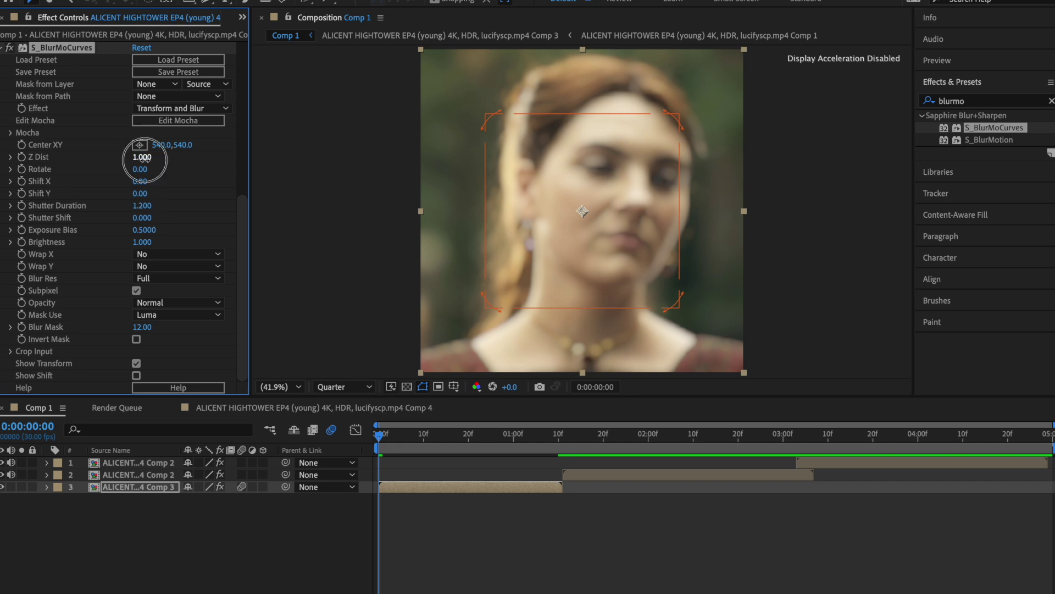
left_click_drag(142, 158, 112, 163)
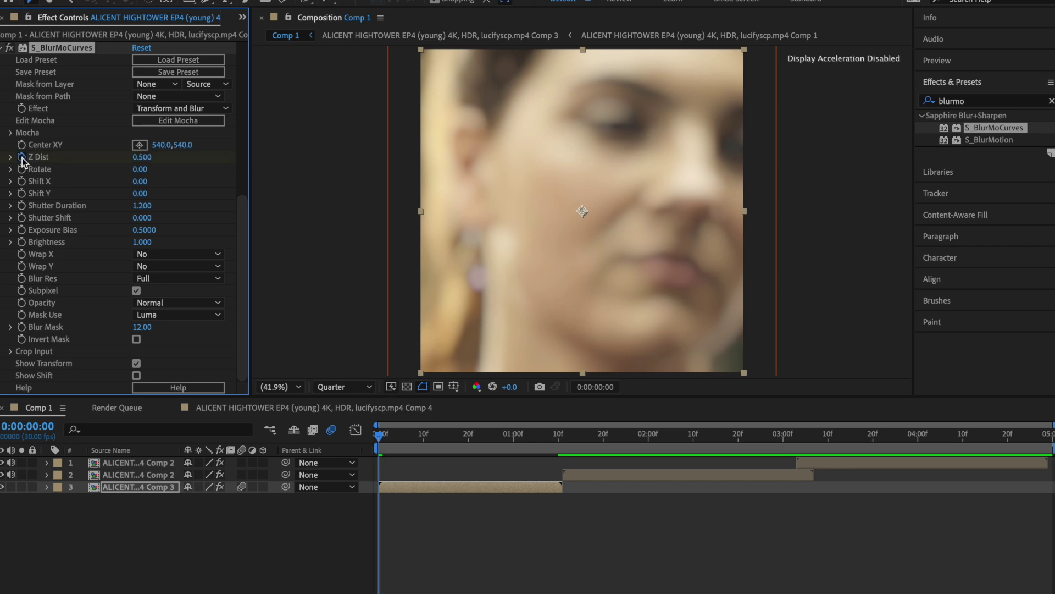
left_click(22, 157)
Keyframe Z Dist at 1 on the first clip's last frame, and reveal all of the clip's keyframed properties
key("o")
left_click(142, 158)
type("1")
key("Return")
key("u")
left_click(329, 556)
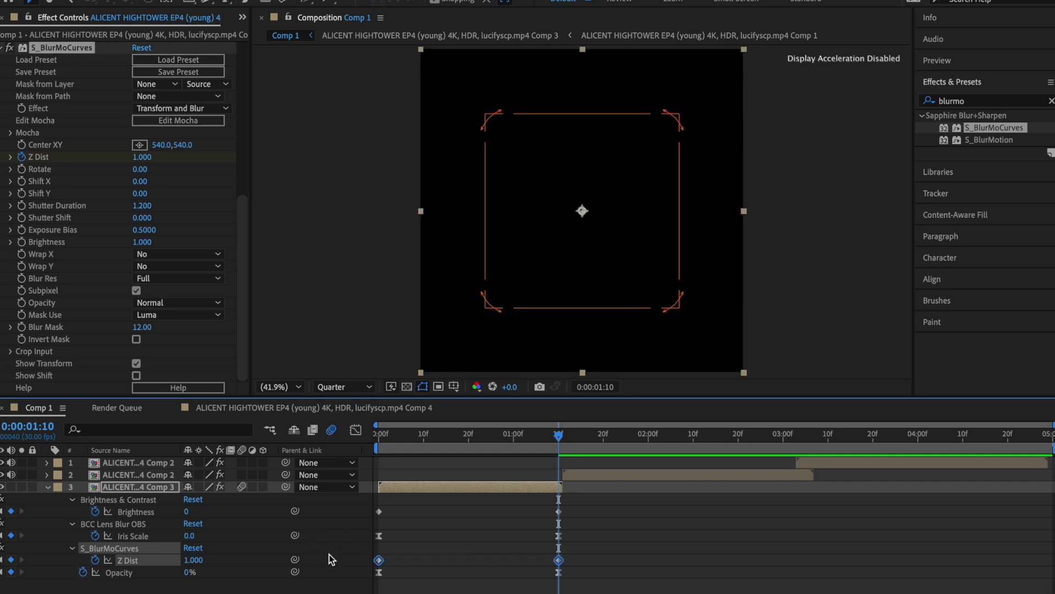
Reshape the Z Dist value graph into a steep initial rise that eases out toward the last keyframe
left_click(356, 429)
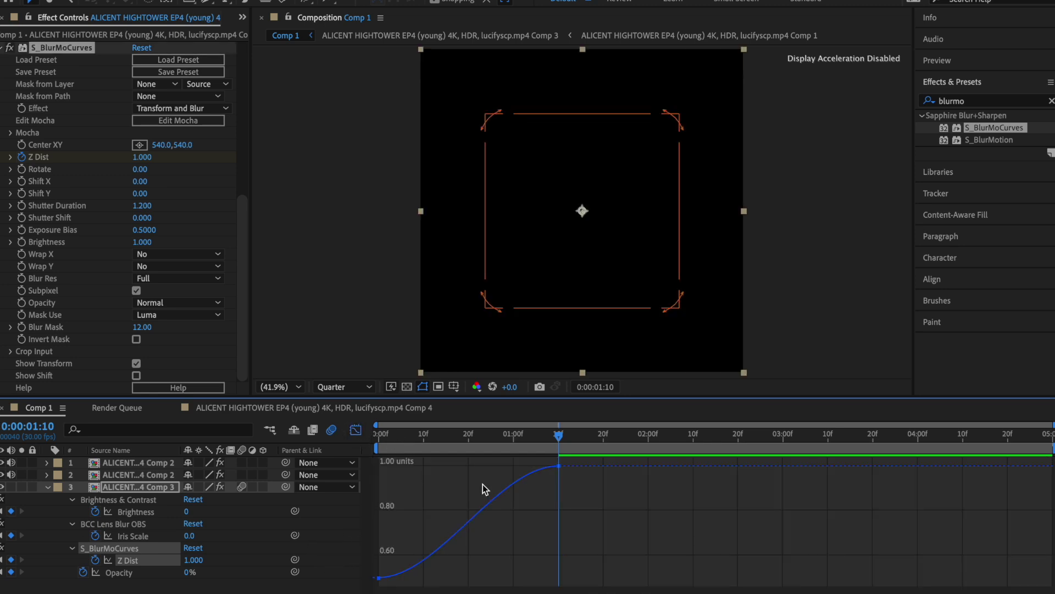
left_click(496, 440)
left_click_drag(496, 439, 440, 438)
left_click_drag(379, 575, 379, 475)
left_click_drag(498, 466, 408, 466)
Preview the zoom, change the starting Z Dist keyframe to 0.29, and close the Graph Editor
key("Home")
key("space")
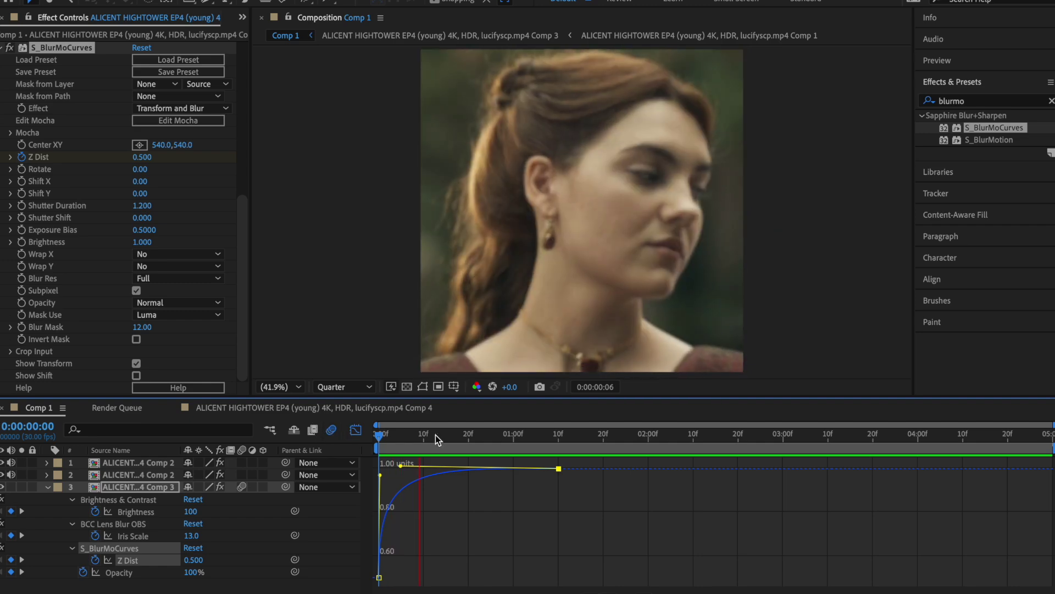
left_click_drag(443, 437, 362, 445)
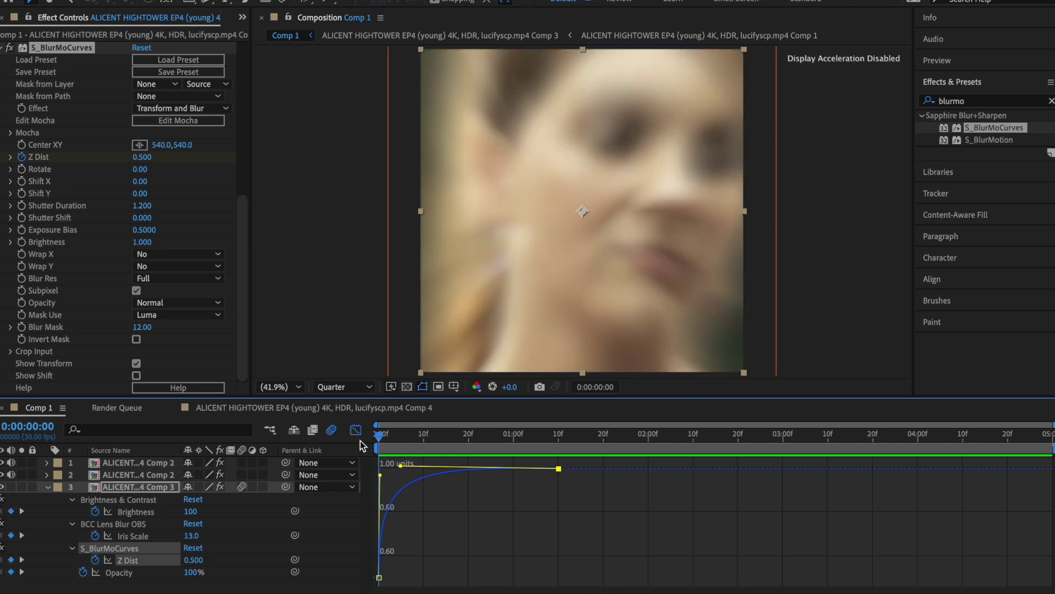
left_click_drag(142, 157, 139, 157)
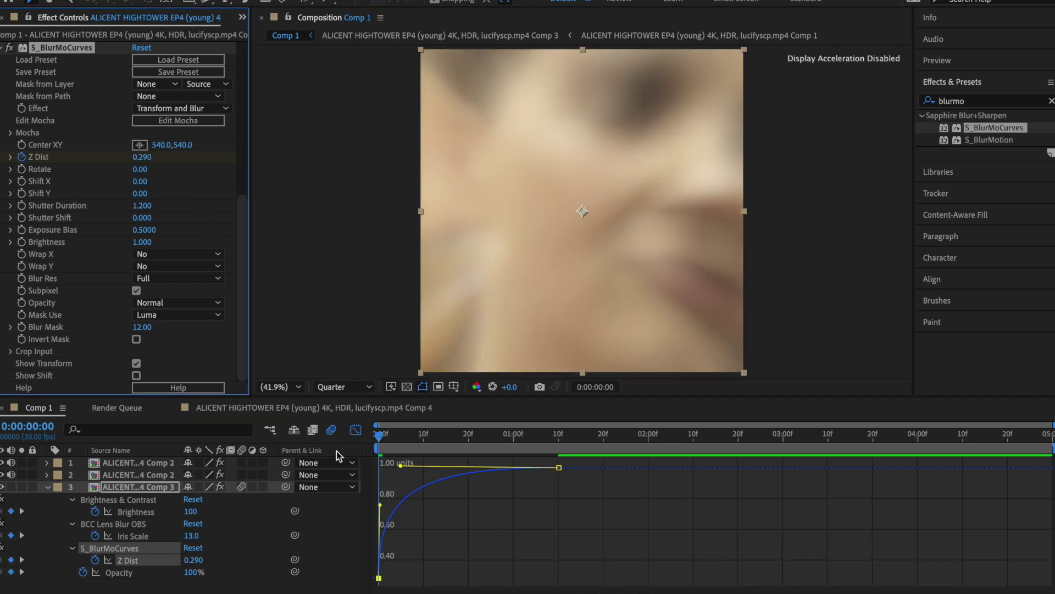
key("shift+F3")
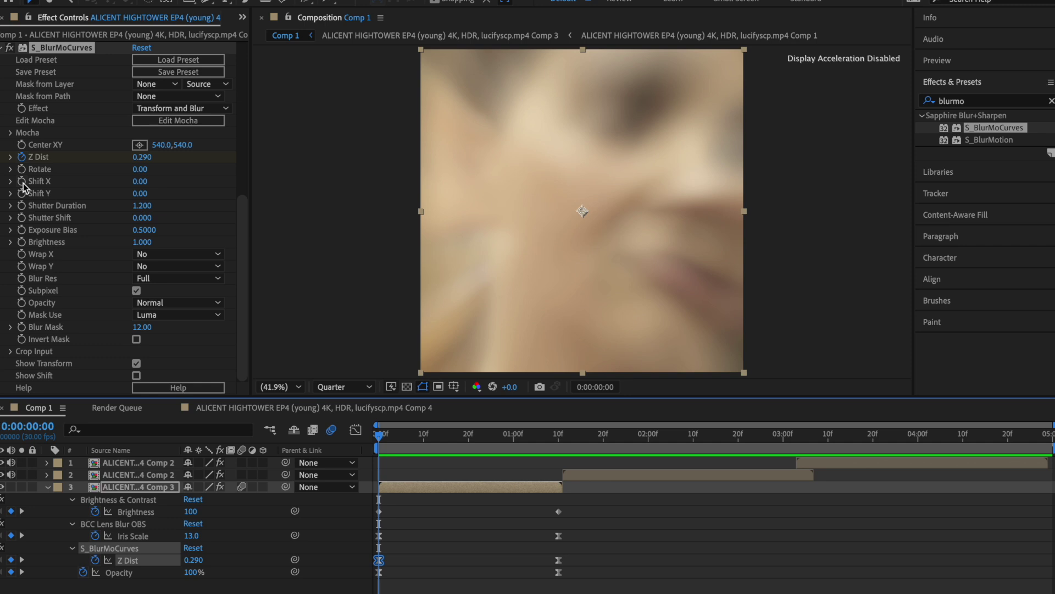
Keyframe S_BlurMoCurves' Shift X at 0 on the first frame and at -1080 on the first clip's last frame
left_click(23, 182)
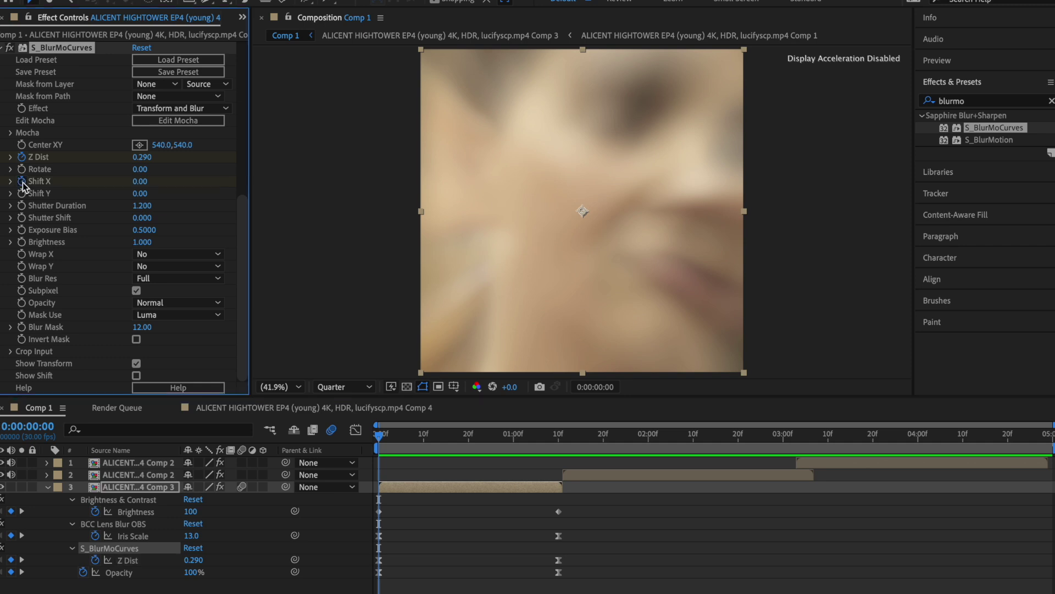
key("k")
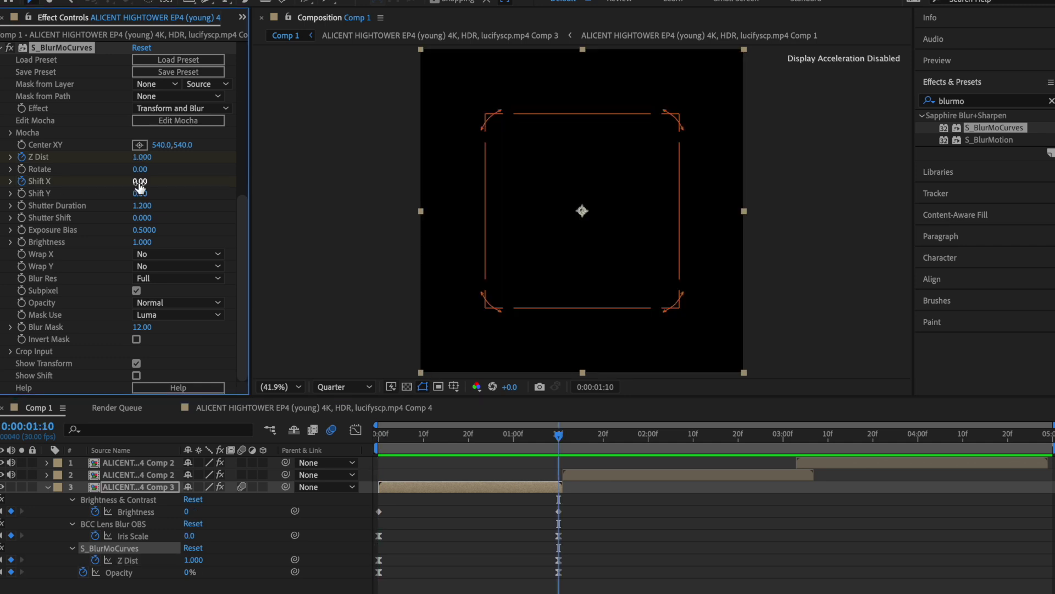
type("-1080")
key("Return")
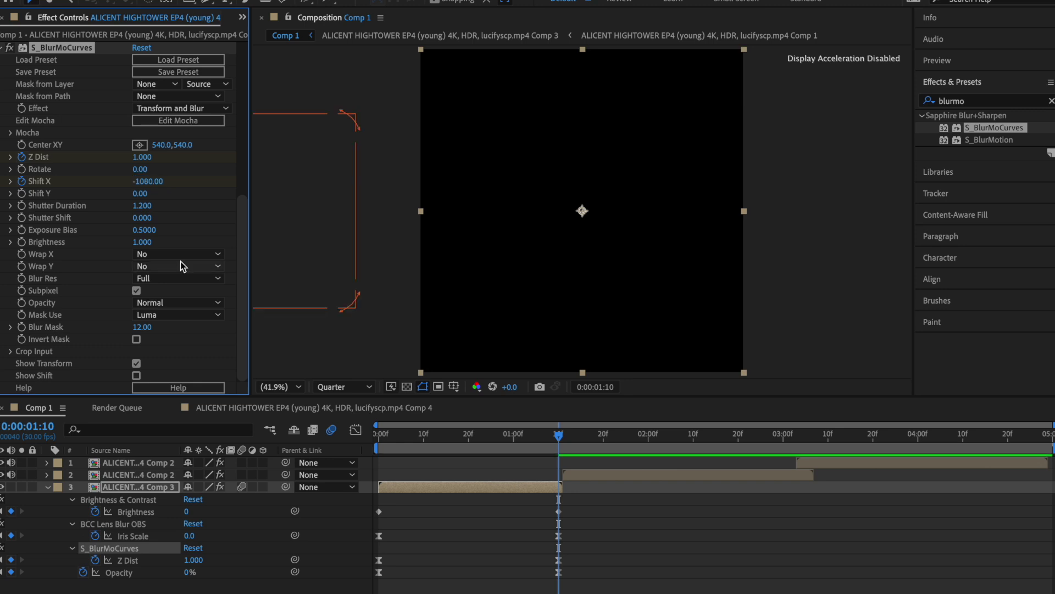
Try Reflect for both Wrap X and Wrap Y, and check the shifted image on a frame before the last keyframe
left_click(173, 255)
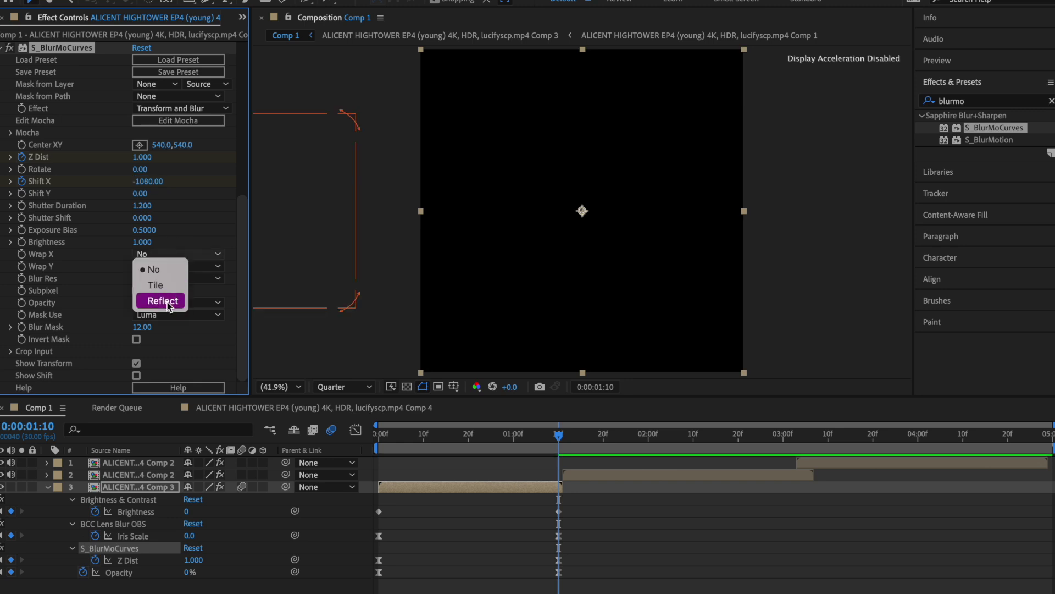
left_click(163, 301)
left_click(165, 266)
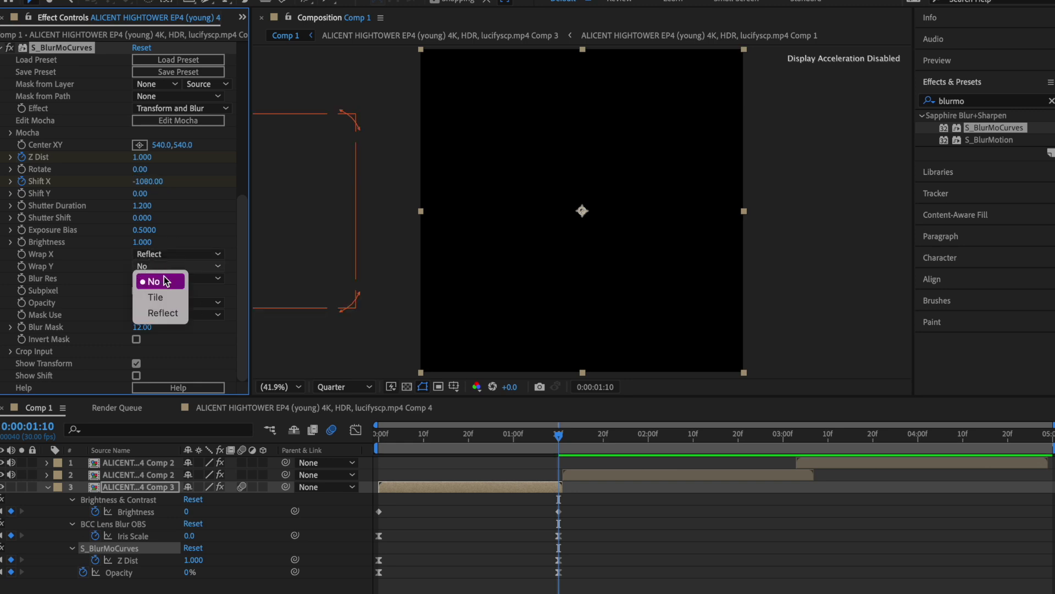
left_click(168, 312)
left_click_drag(556, 434, 491, 433)
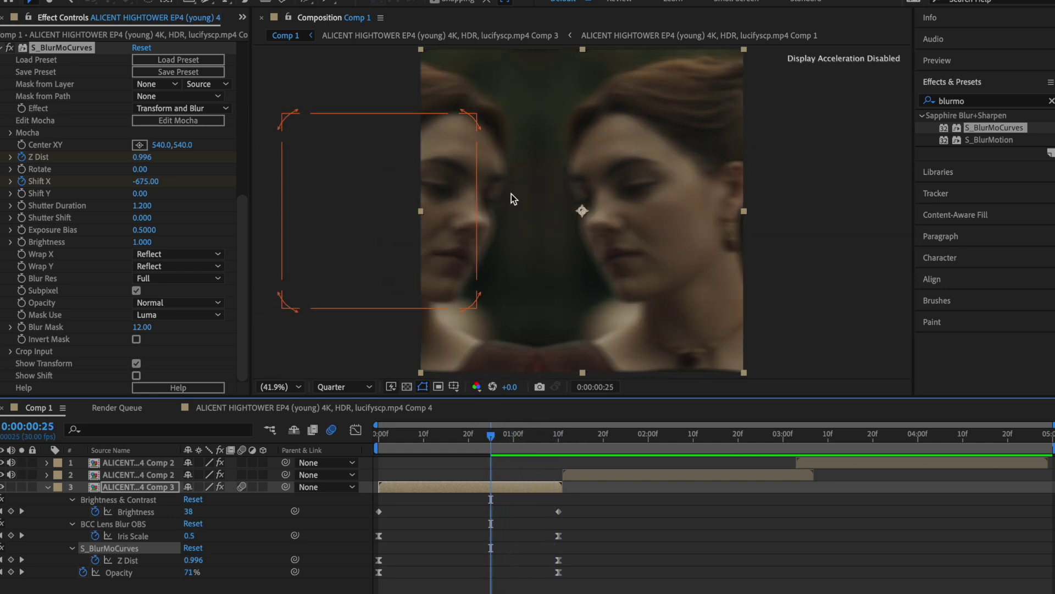
Set both Wrap X and Wrap Y of S_BlurMoCurves to Tile
left_click(172, 260)
left_click(157, 284)
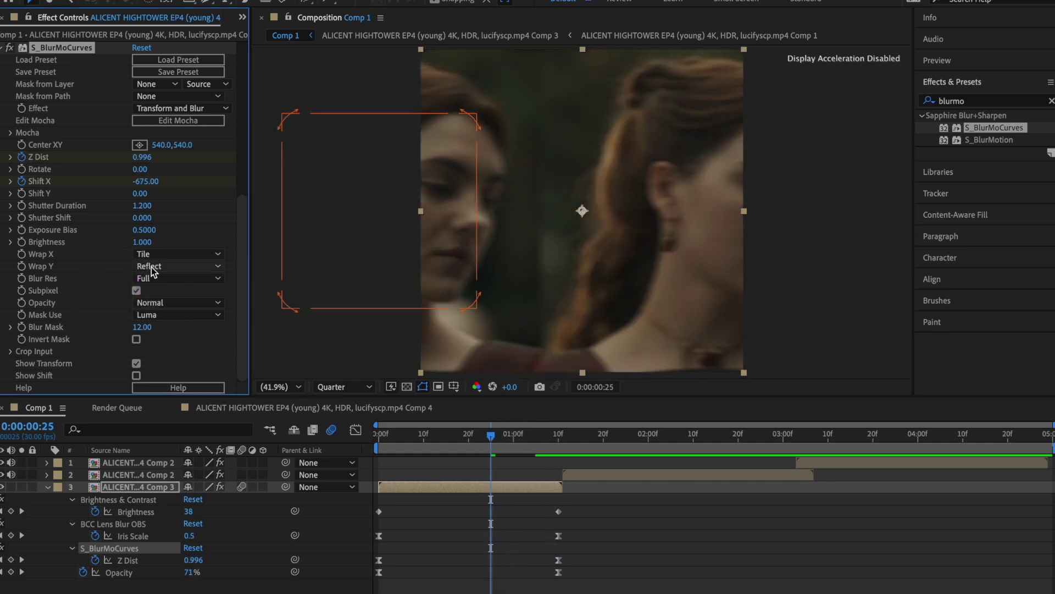
left_click(154, 266)
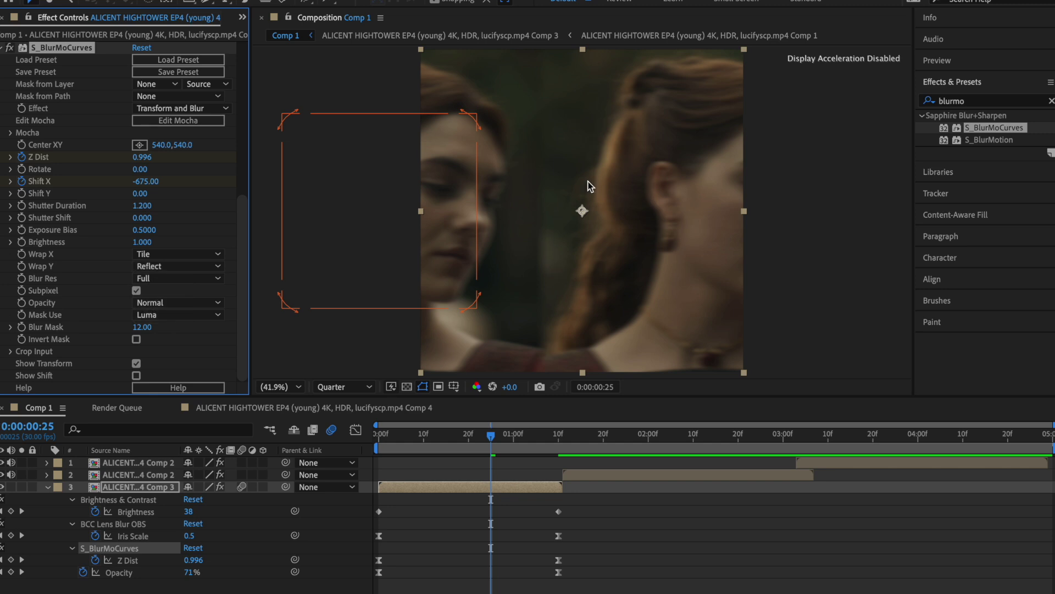
left_click(189, 291)
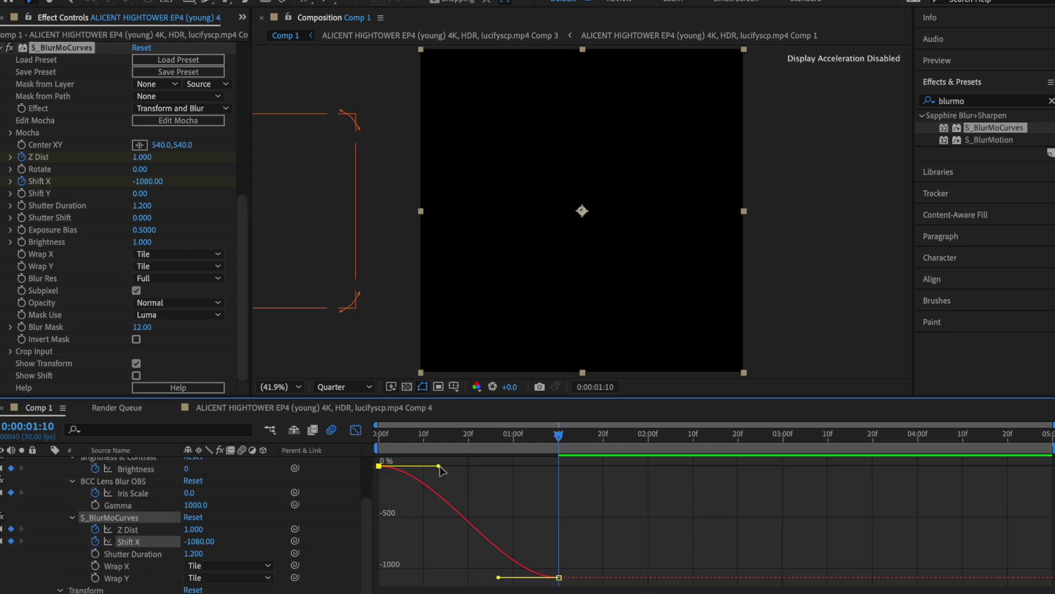
Reshape the Shift X value graph so it stays nearly flat and plunges steeply into the last keyframe
left_click_drag(479, 465, 520, 466)
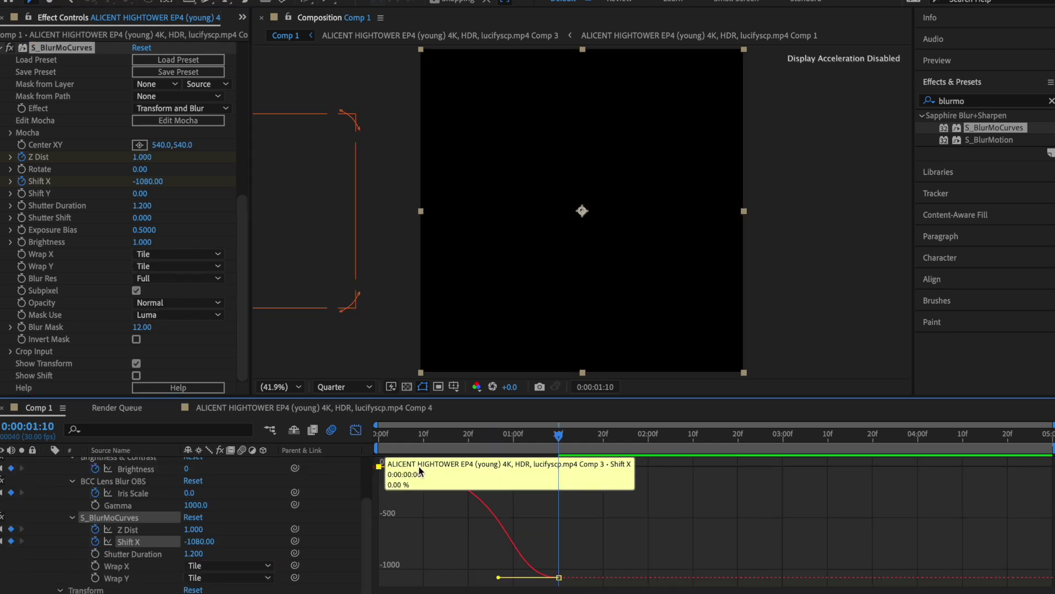
left_click_drag(497, 577, 631, 483)
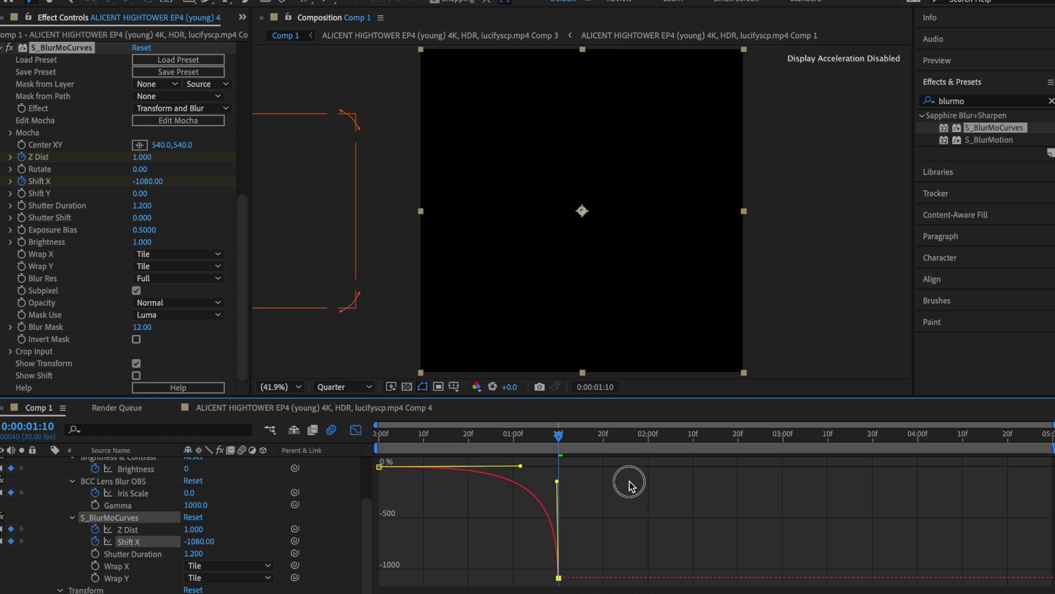
left_click_drag(523, 471, 570, 466)
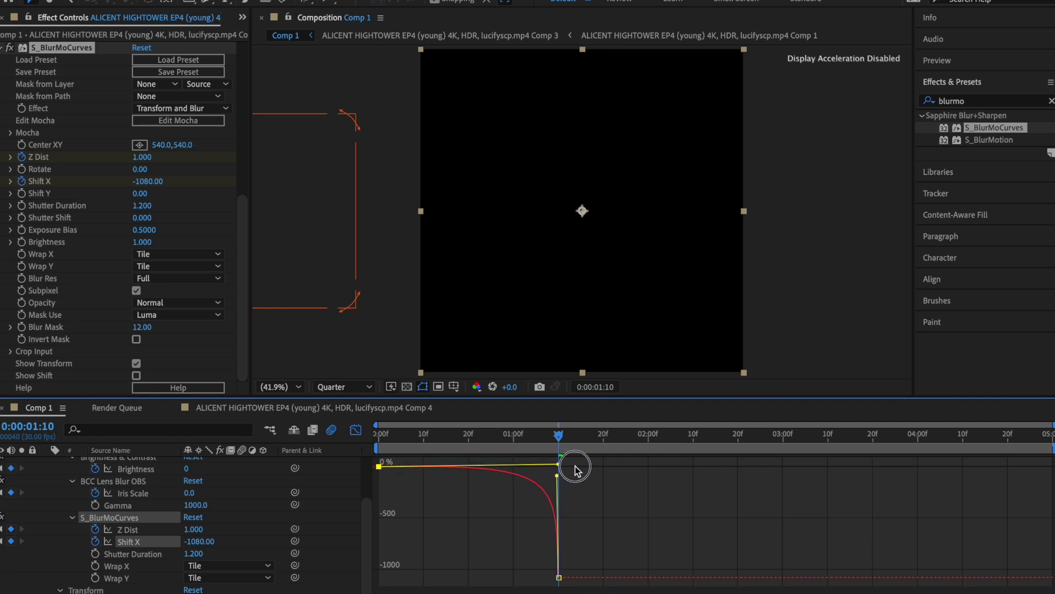
left_click_drag(577, 468, 581, 463)
Preview the slide, and lower the first Shift X keyframe's handle slightly to refine the curve
key("space")
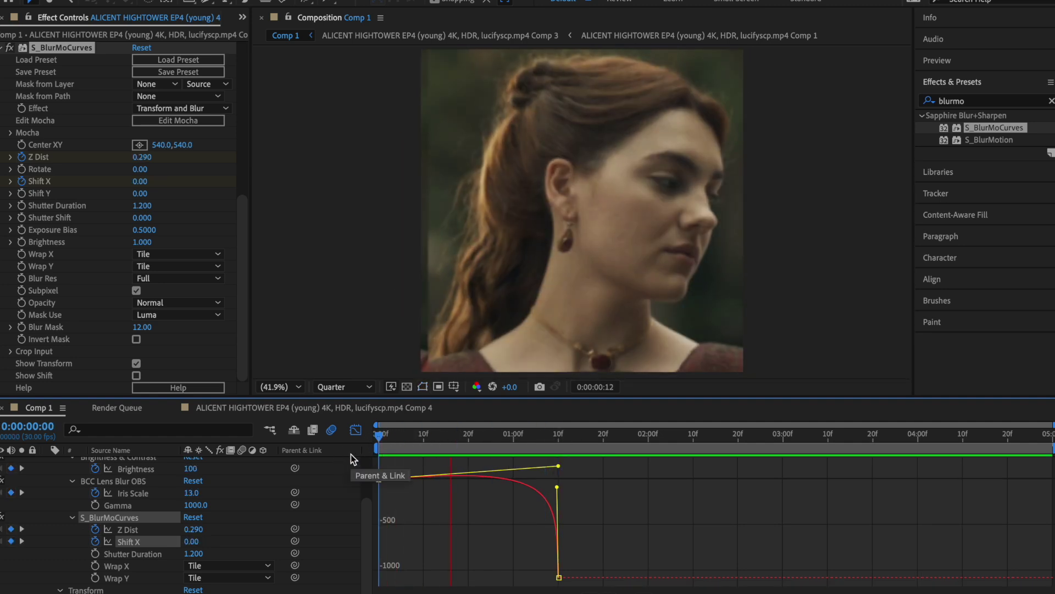
key("space")
key("space")
key("space")
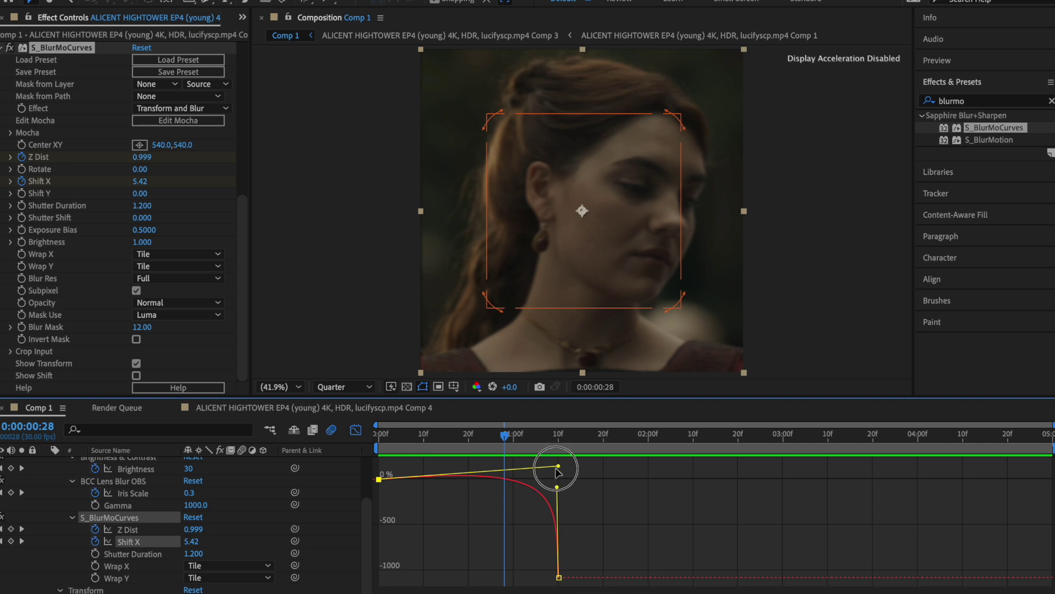
left_click_drag(558, 467, 552, 480)
key("space")
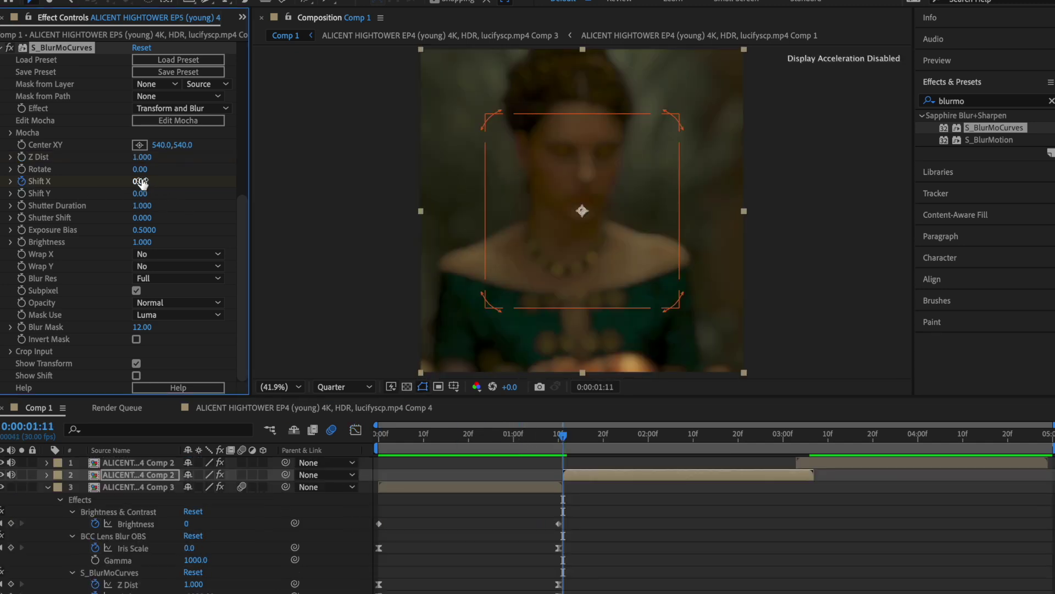
Keyframe the middle clip's Shift X from 1080 at 0:00:01:11 to 1 at 0:00:03:06, with Wrap X and Wrap Y set to Reflect
type("0")
key("Return")
left_click(165, 254)
left_click(159, 301)
left_click(160, 267)
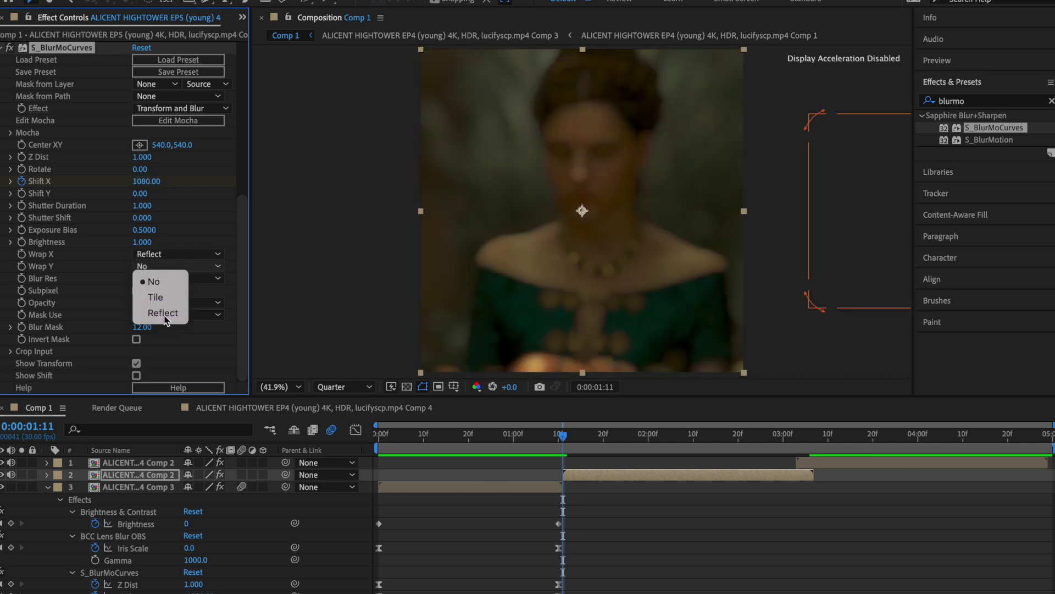
left_click(162, 313)
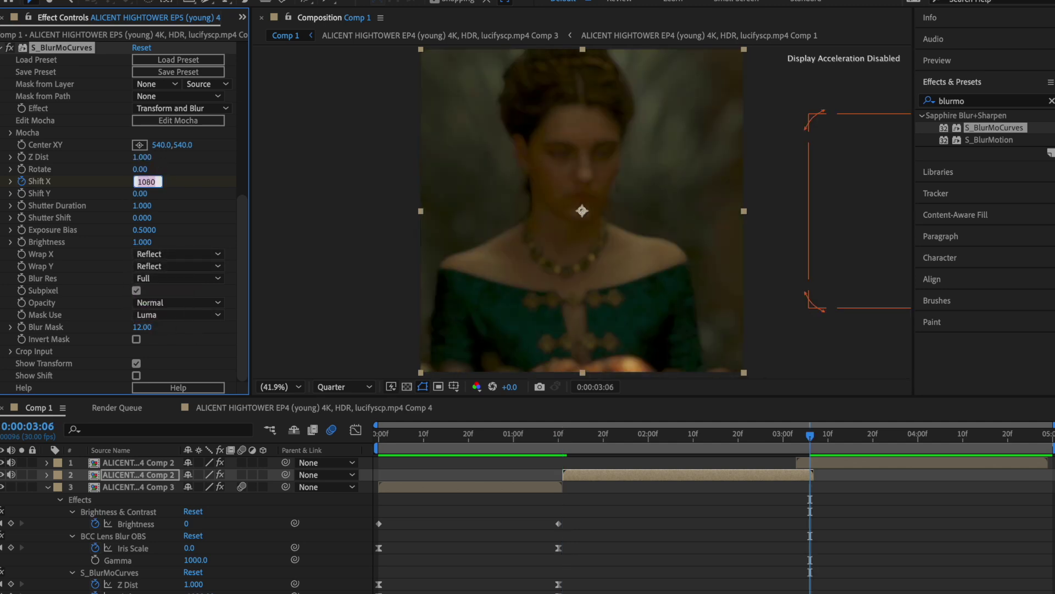
type("1")
key("Return")
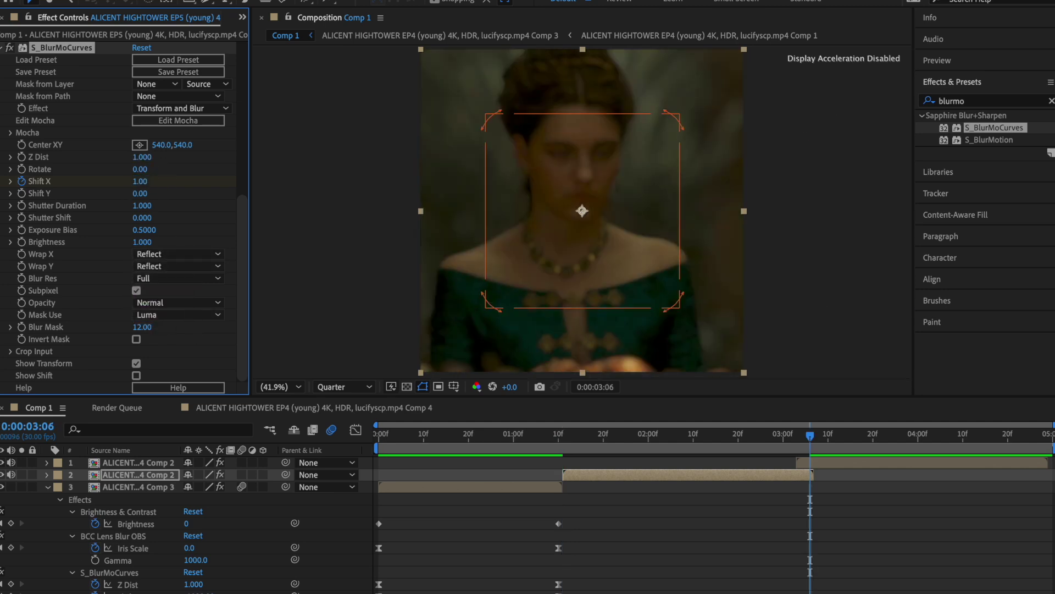
Ease both Shift X keyframes and reshape the value graph to plunge steeply after the first keyframe and flatten toward the last, and preview it
key("u")
left_click_drag(695, 554, 526, 539)
left_click(356, 429)
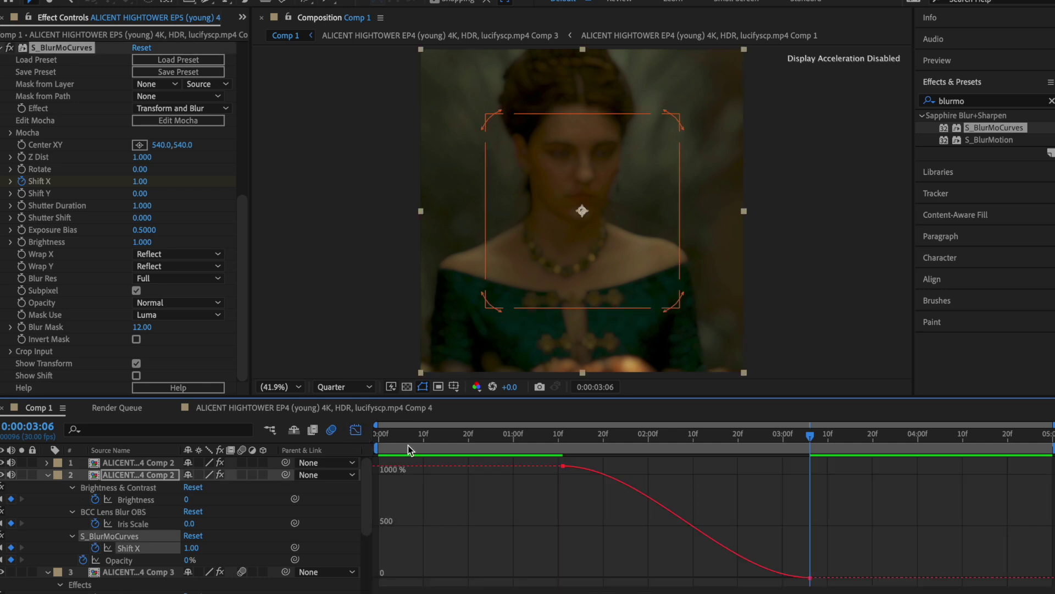
left_click(571, 471)
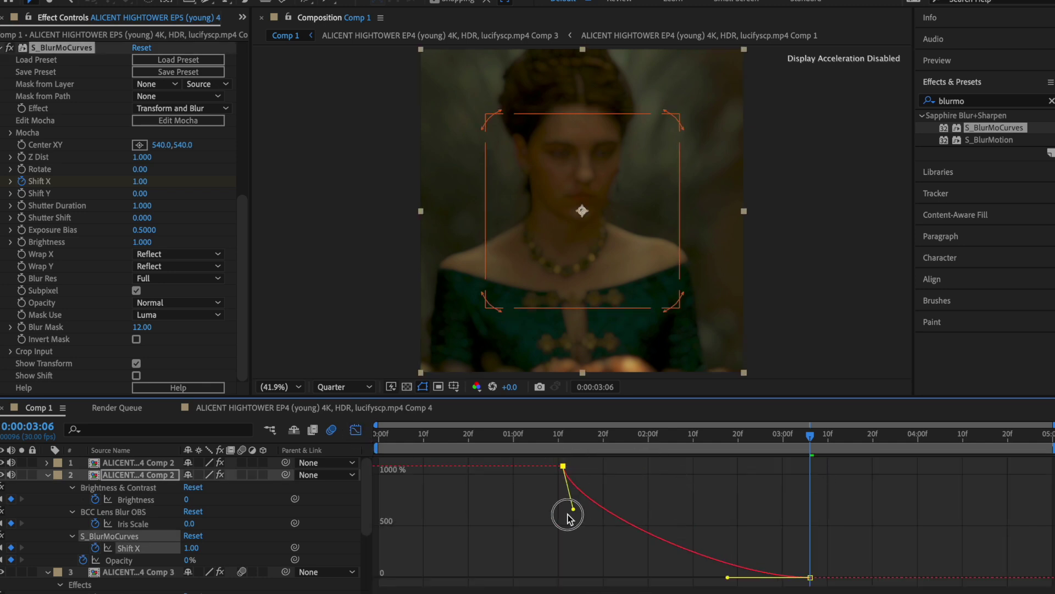
left_click_drag(728, 577, 600, 577)
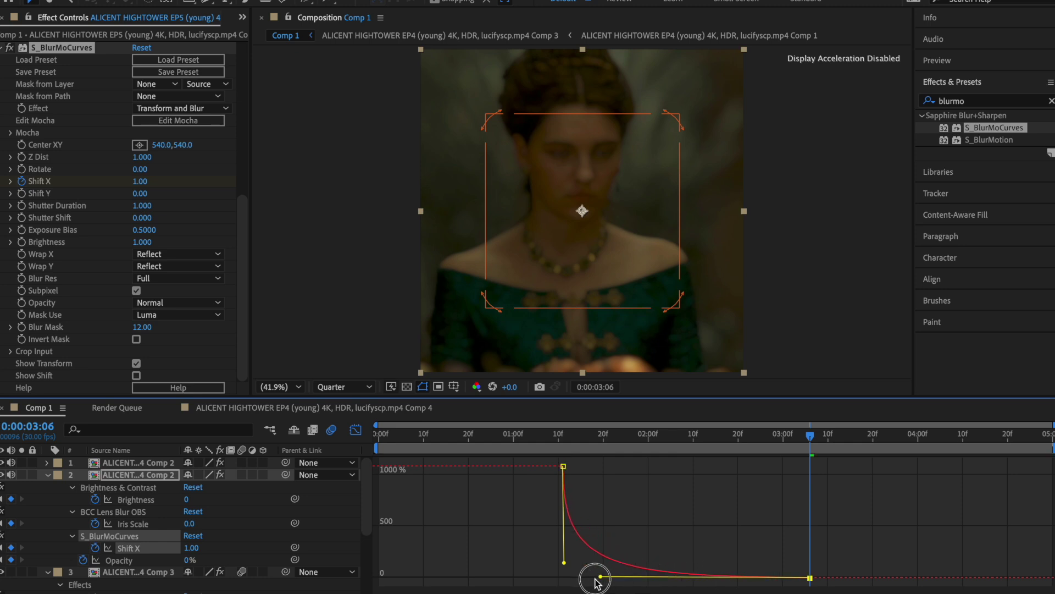
left_click(527, 435)
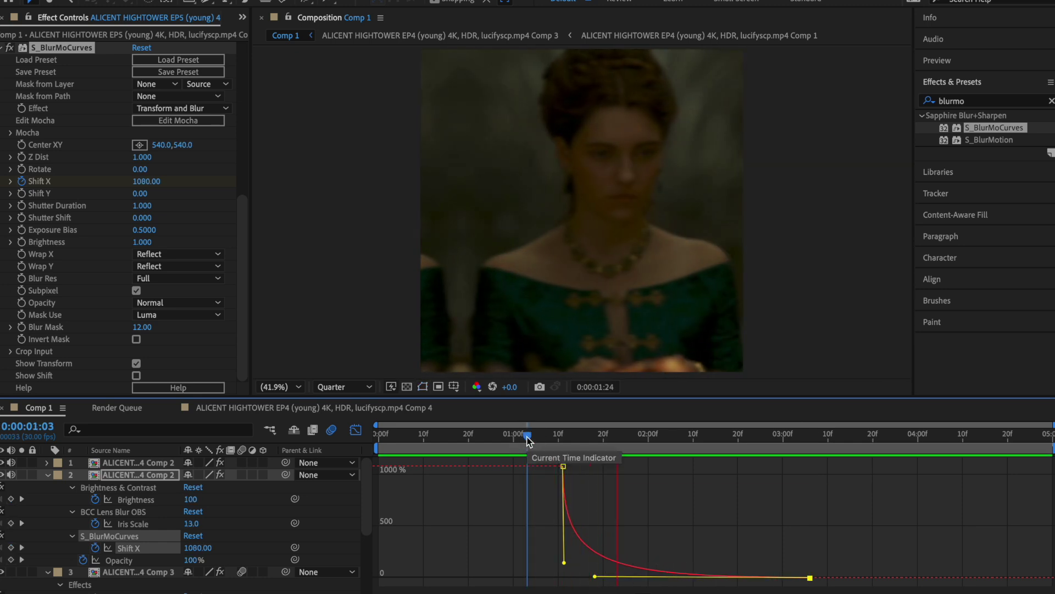
Set both Wrap X and Wrap Y to Tile, and extend the last Shift X keyframe's handle further toward the first keyframe
left_click(179, 269)
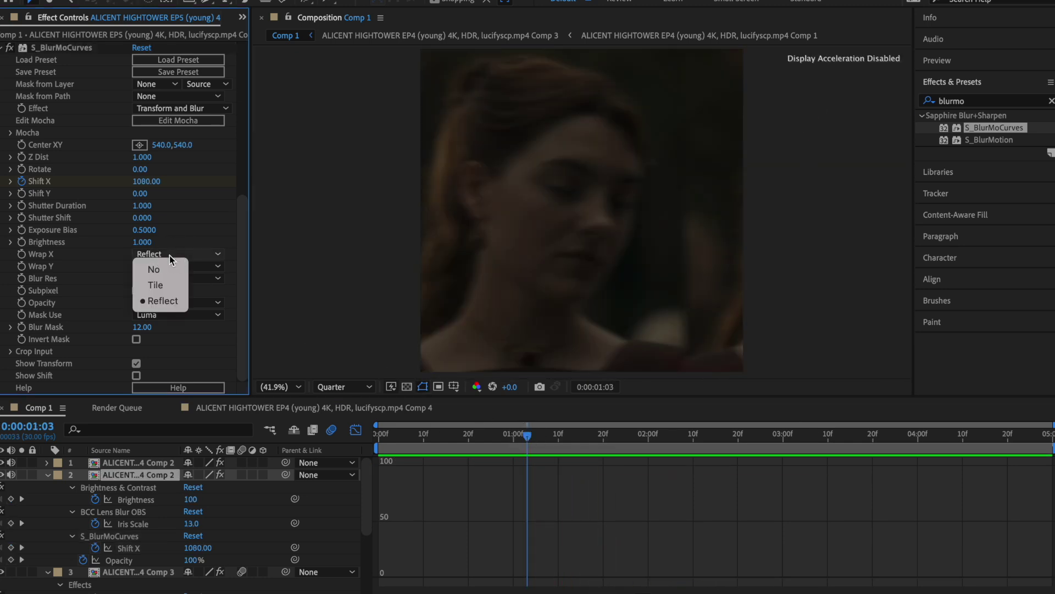
left_click(156, 285)
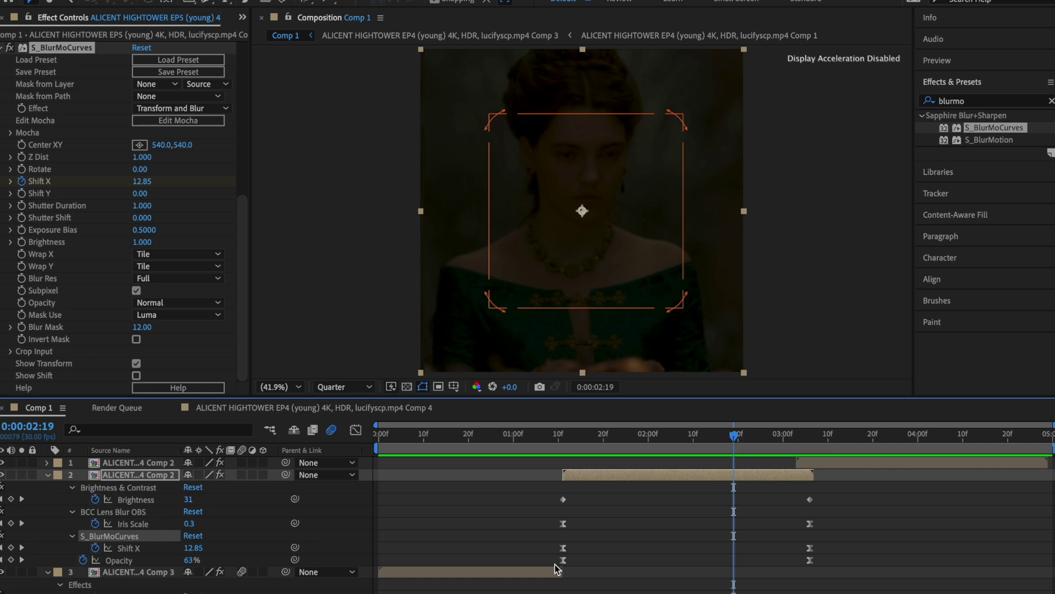
left_click_drag(543, 542, 970, 555)
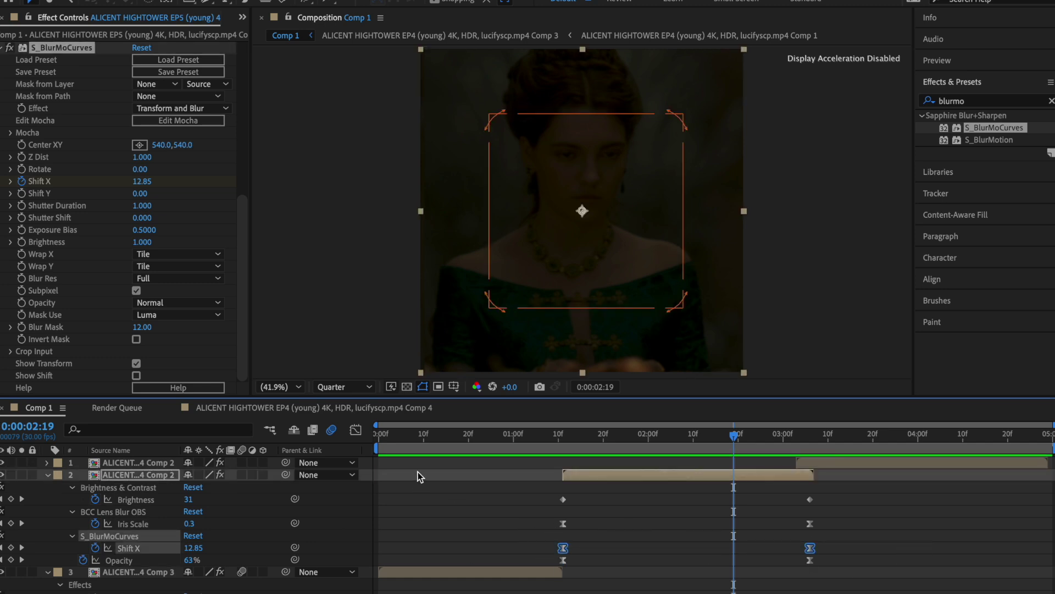
left_click(355, 430)
left_click(563, 465)
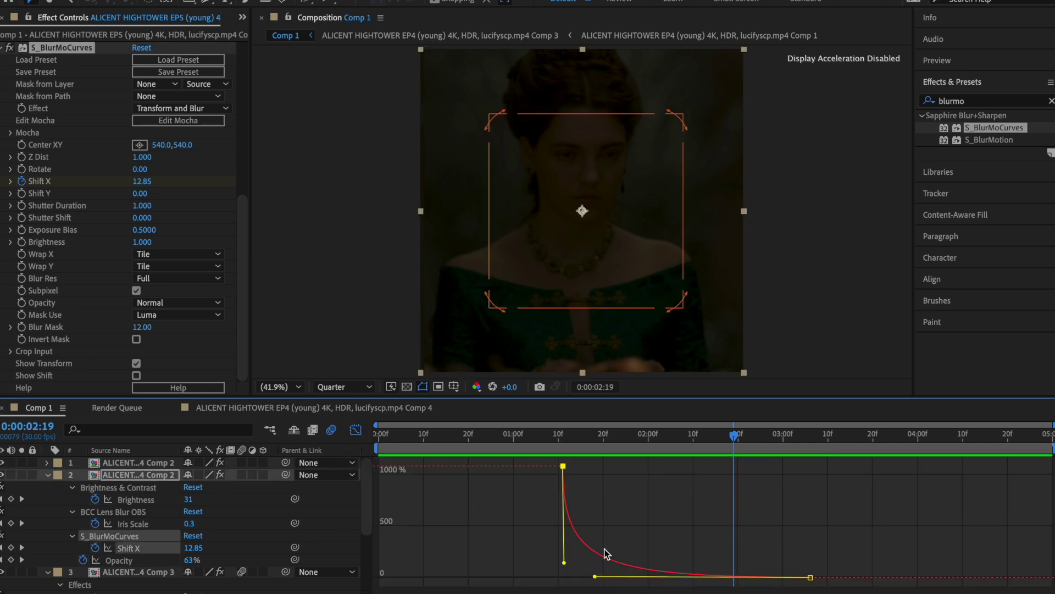
left_click_drag(595, 577, 575, 577)
key("shift+F3")
Keyframe the middle clip's Z Dist from 1 at 0:00:01:11 to 0.380 at 0:00:03:06
left_click_drag(582, 439, 564, 443)
left_click(4, 165)
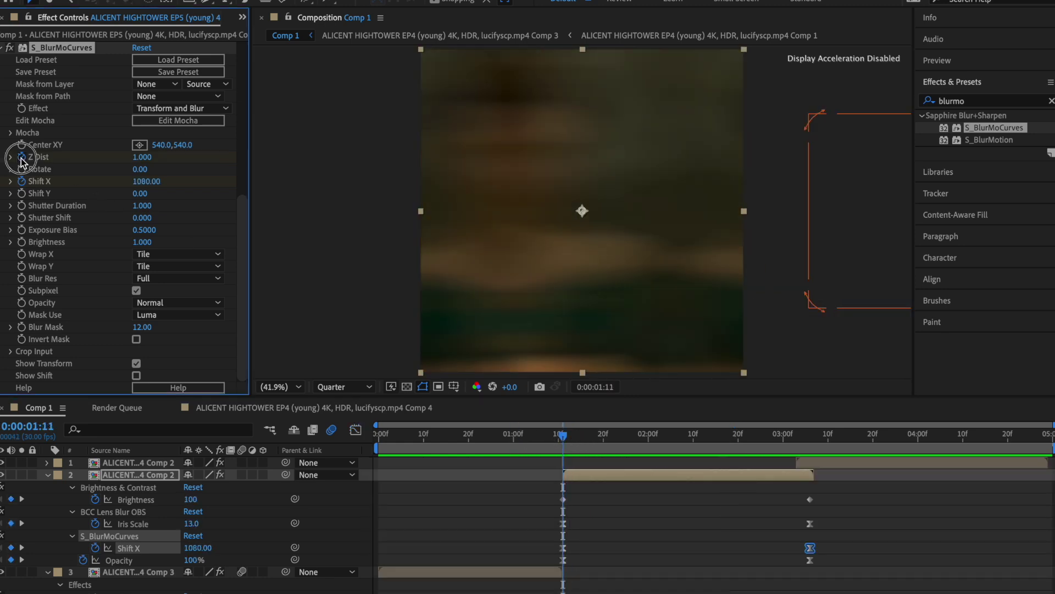
key("k")
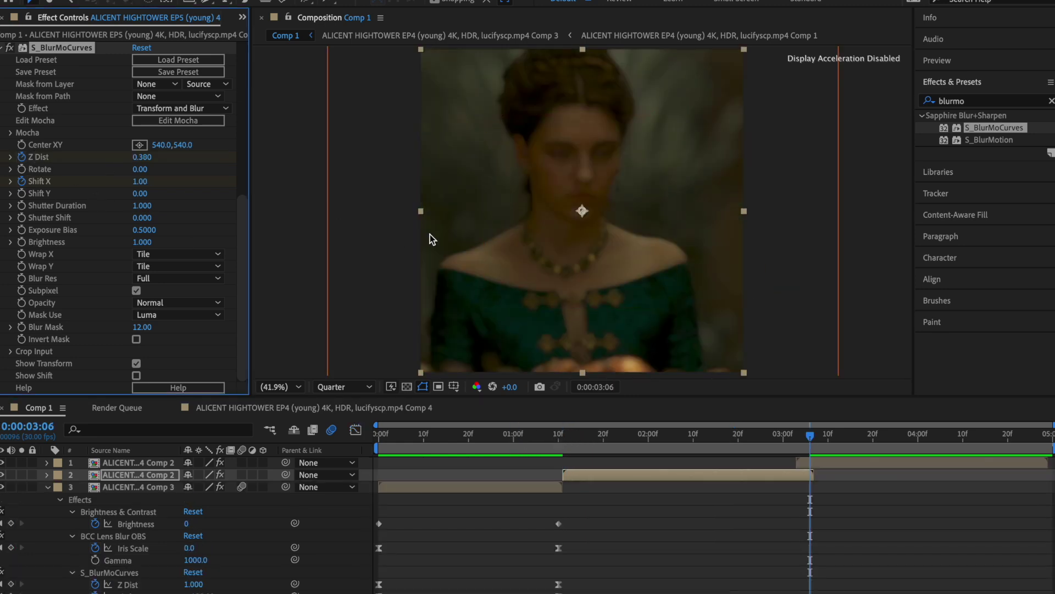
Ease both Z Dist keyframes and reshape the graph to fall slowly at first and steeply into the last keyframe
key("u")
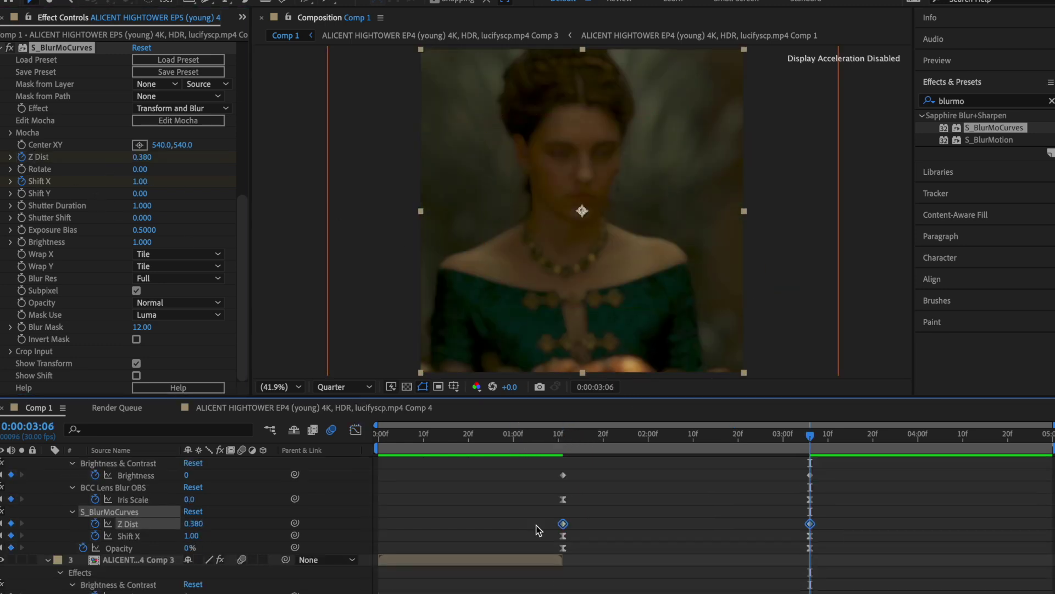
key("shift+F3")
left_click(564, 467)
left_click_drag(729, 577, 842, 503)
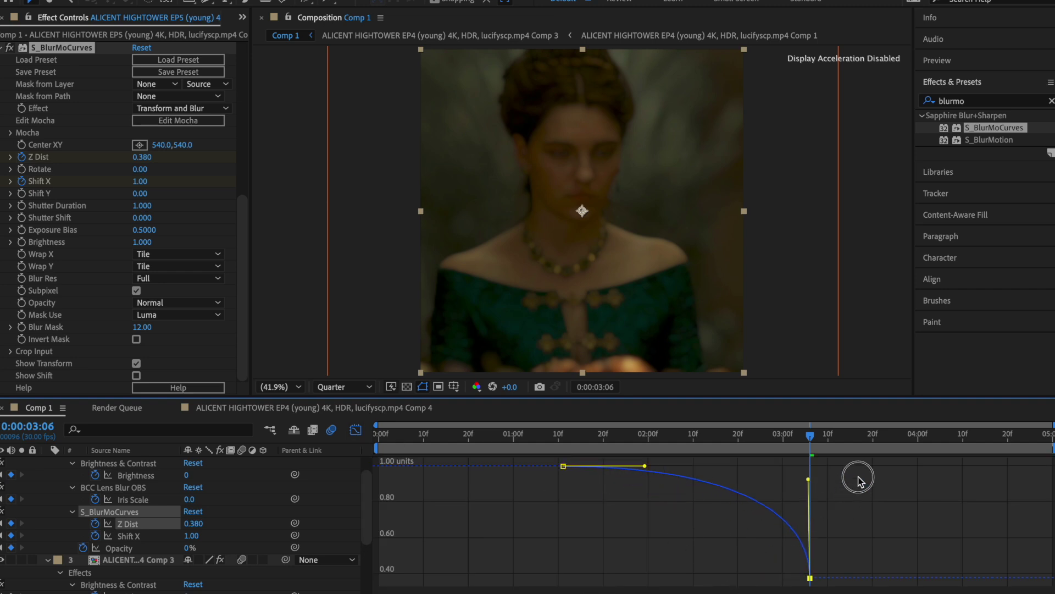
left_click(465, 435)
left_click(358, 431)
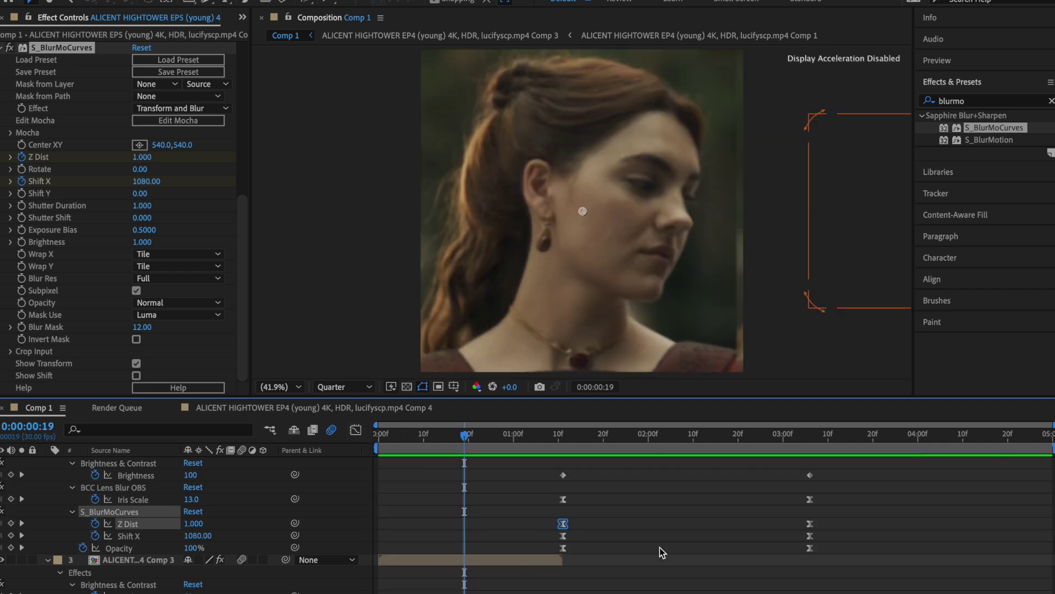
Shorten the middle clip and its end keyframes to about 0:00:01:24, and move the top clip to start there
scroll(660, 548, "up", 2)
left_click_drag(535, 433, 708, 439)
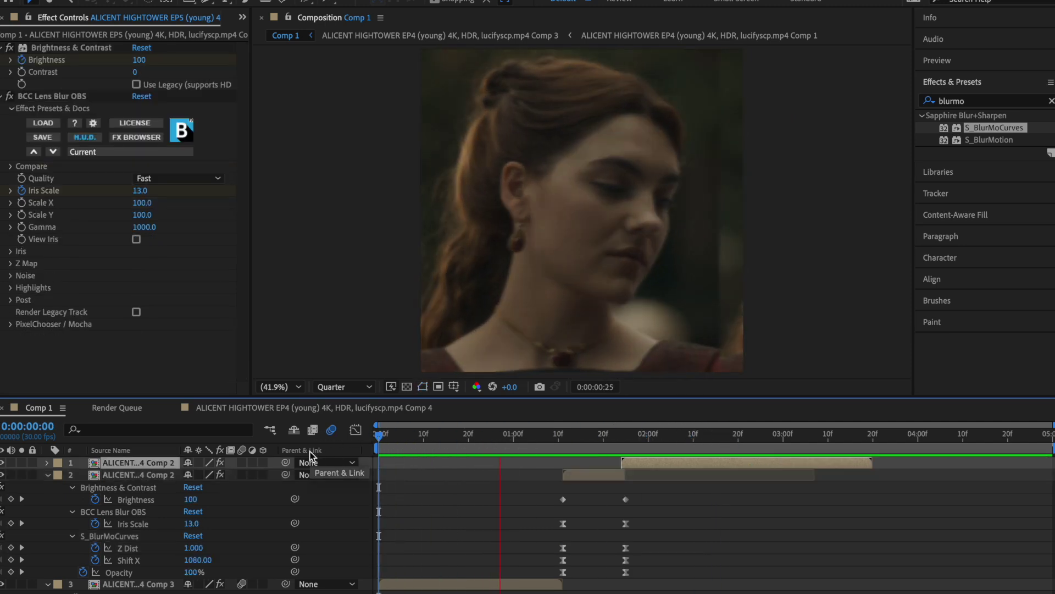
Apply S_BlurMoCurves with Reflect wrapping to the top clip, and keyframe Z Dist from 2.290 at 0:00:01:24 to 1 at 0:00:03:19
left_click(627, 435)
left_click_drag(973, 131, 629, 465)
left_click_drag(171, 156, 229, 155)
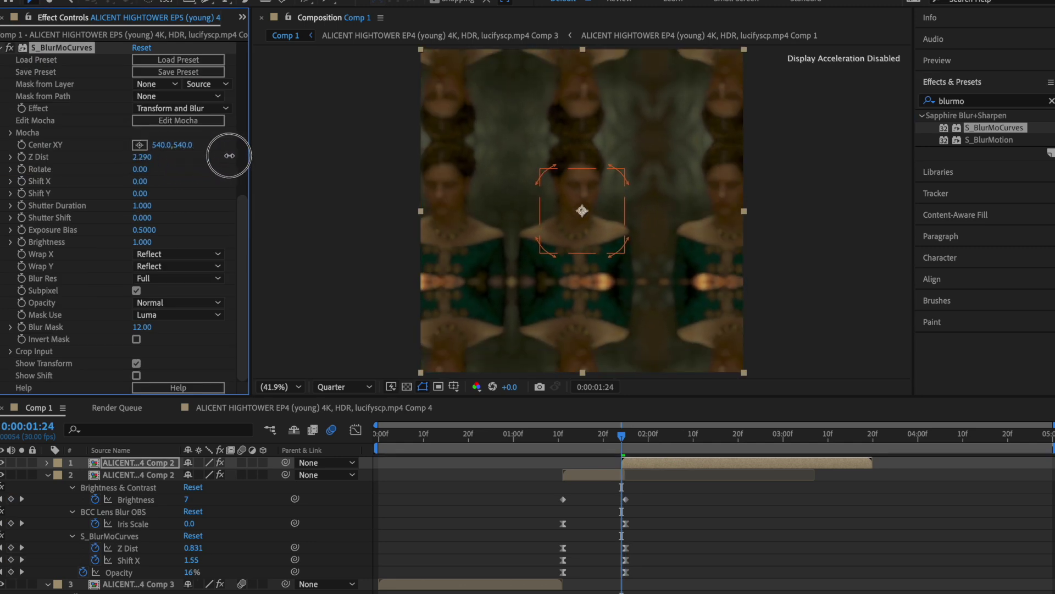
key("o")
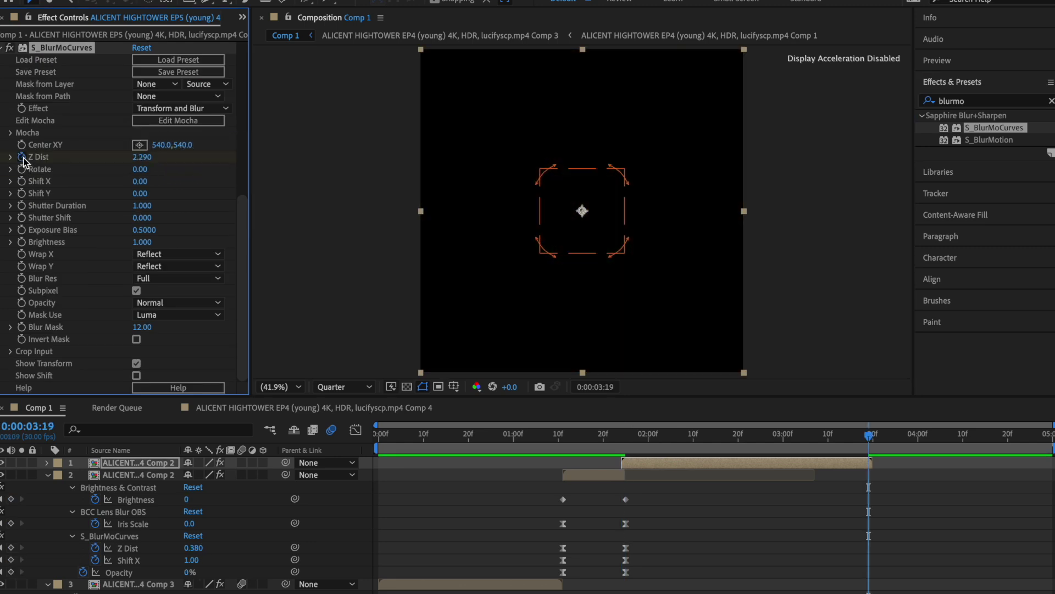
key("u")
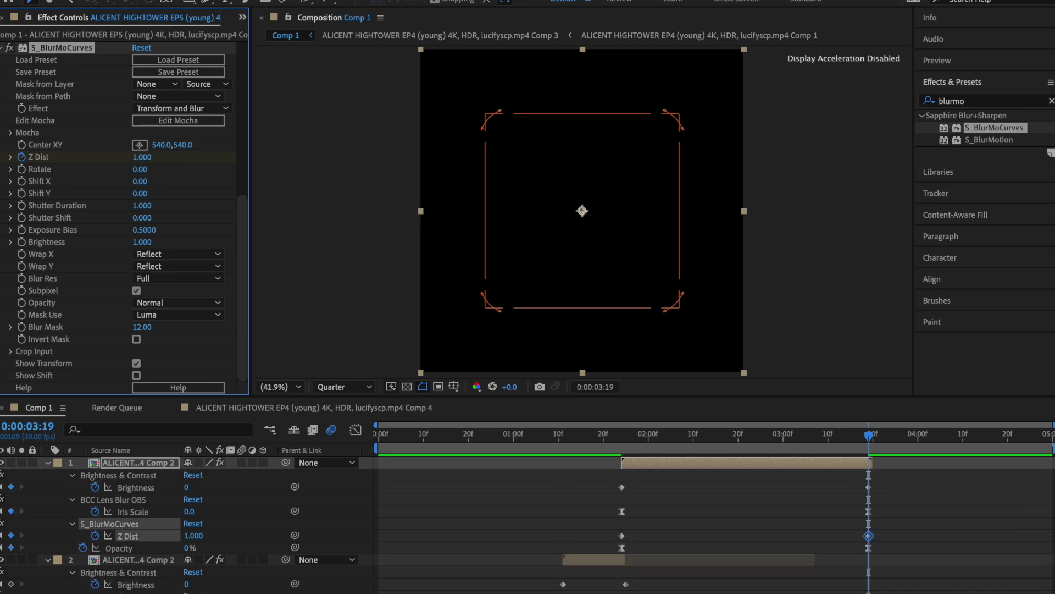
Reshape the top clip's Z Dist graph into a sharp drop after the first keyframe that levels out toward the last
left_click(738, 434)
key("shift+F3")
left_click_drag(619, 463, 635, 582)
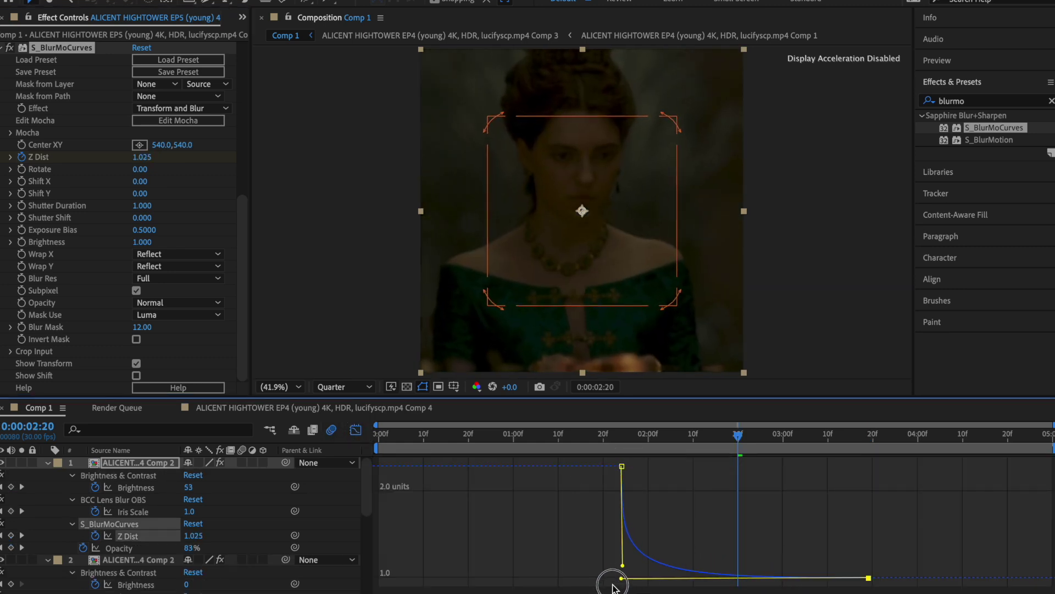
left_click(575, 432)
key("shift+F3")
Shorten the top clip and its end keyframes to about 0:00:02:11, and refine its Z Dist curve between playback checks
mouse_move(576, 432)
left_mouse_down()
mouse_move(543, 455)
mouse_move(636, 452)
mouse_move(569, 438)
left_mouse_up()
key("space")
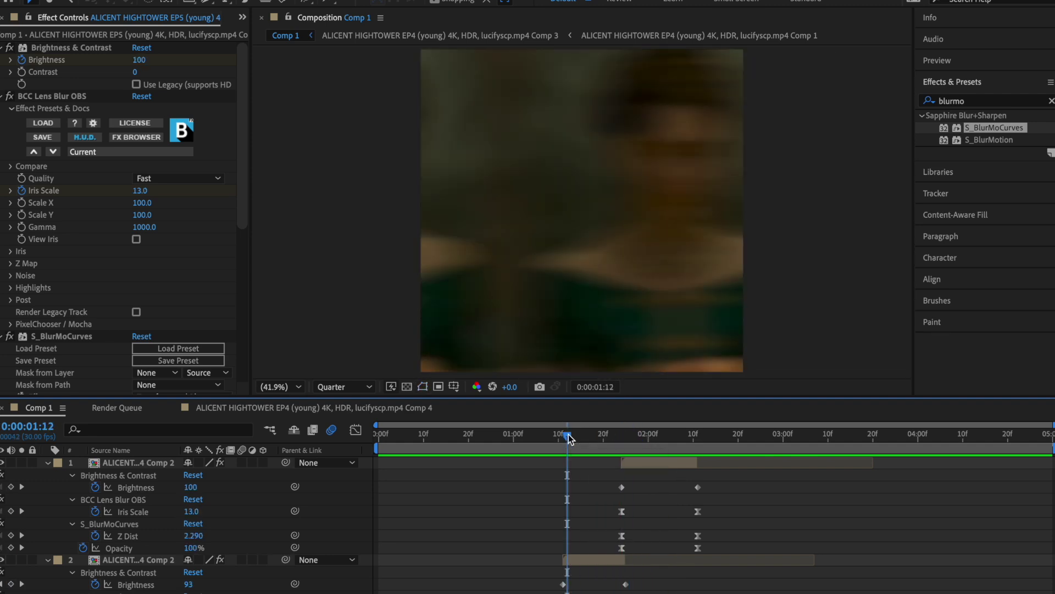
left_click_drag(568, 435, 507, 437)
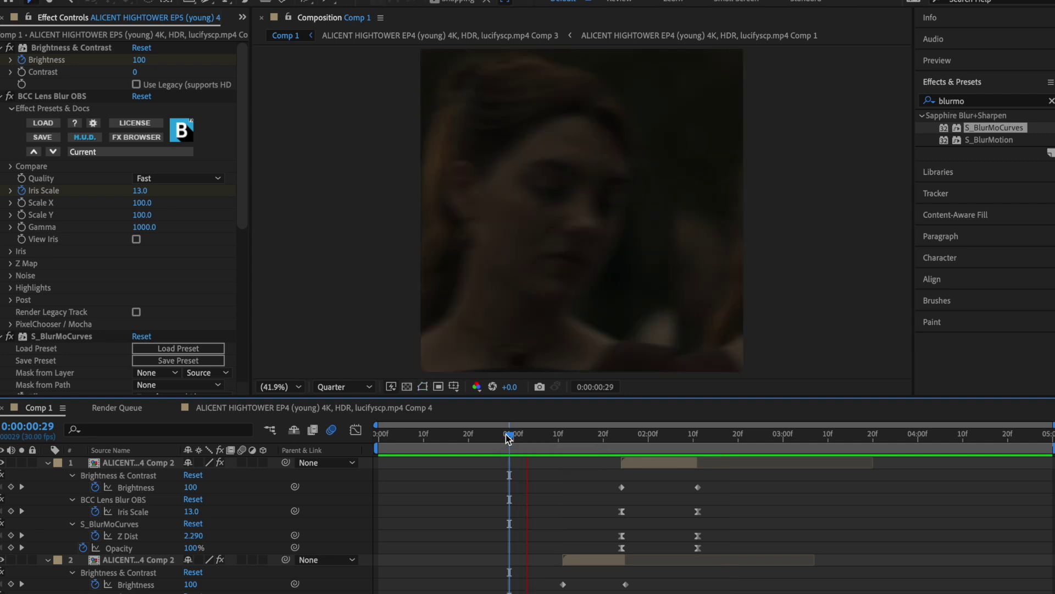
left_click_drag(508, 438, 648, 440)
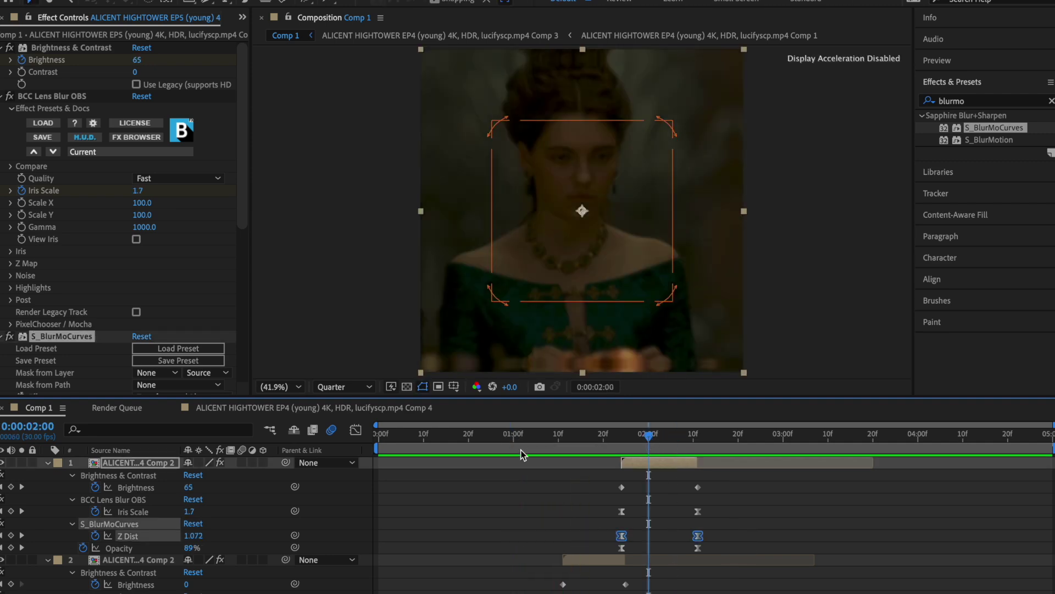
left_click(688, 435)
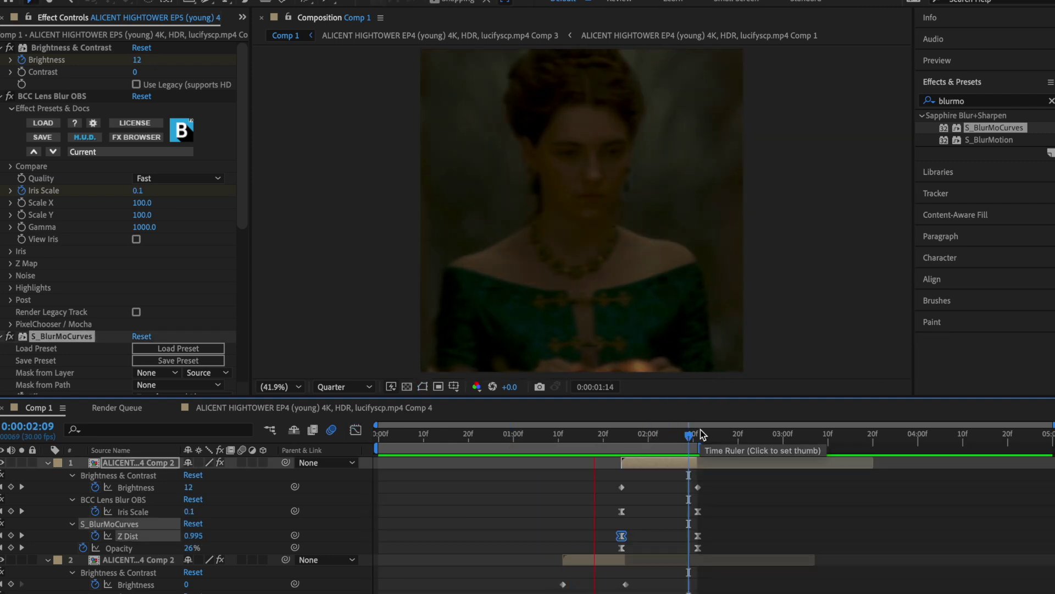
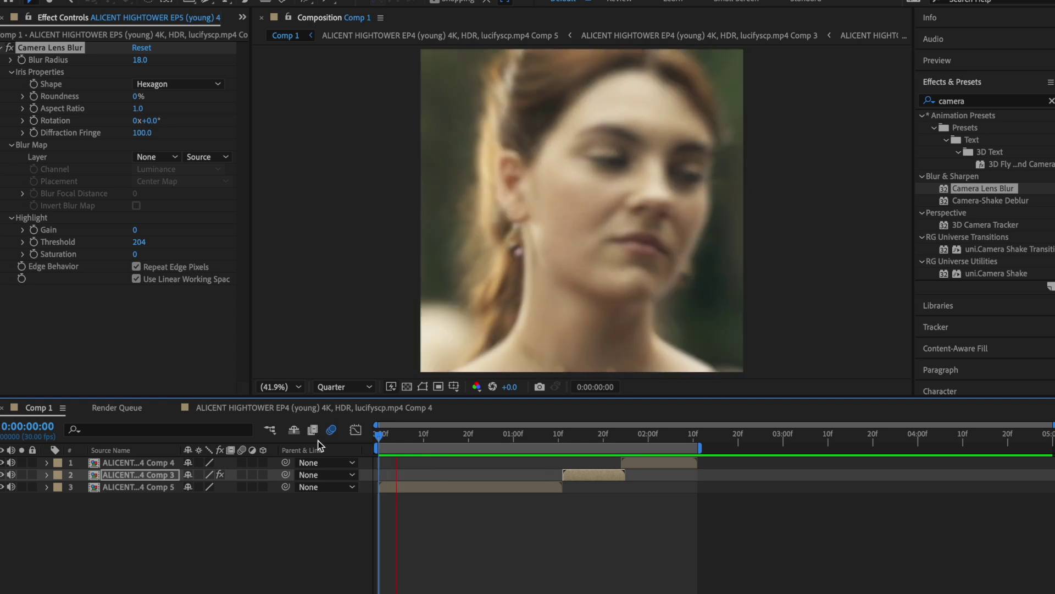
Set the middle clip's Camera Lens Blur radius to 10, and check the blur on several of its frames
left_click(140, 60)
key("Return")
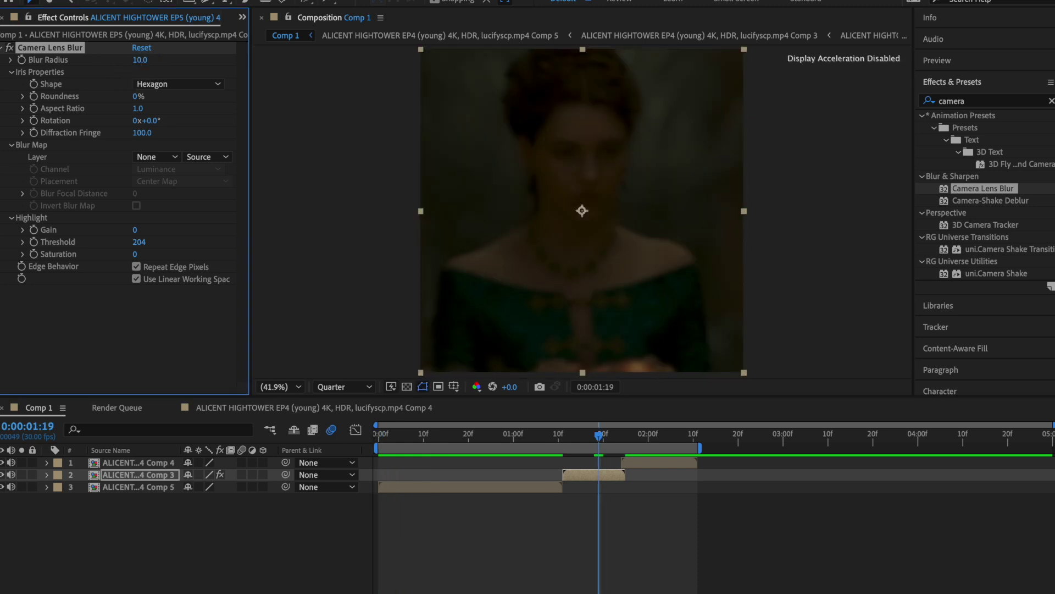
left_click(577, 435)
left_click_drag(579, 437, 591, 438)
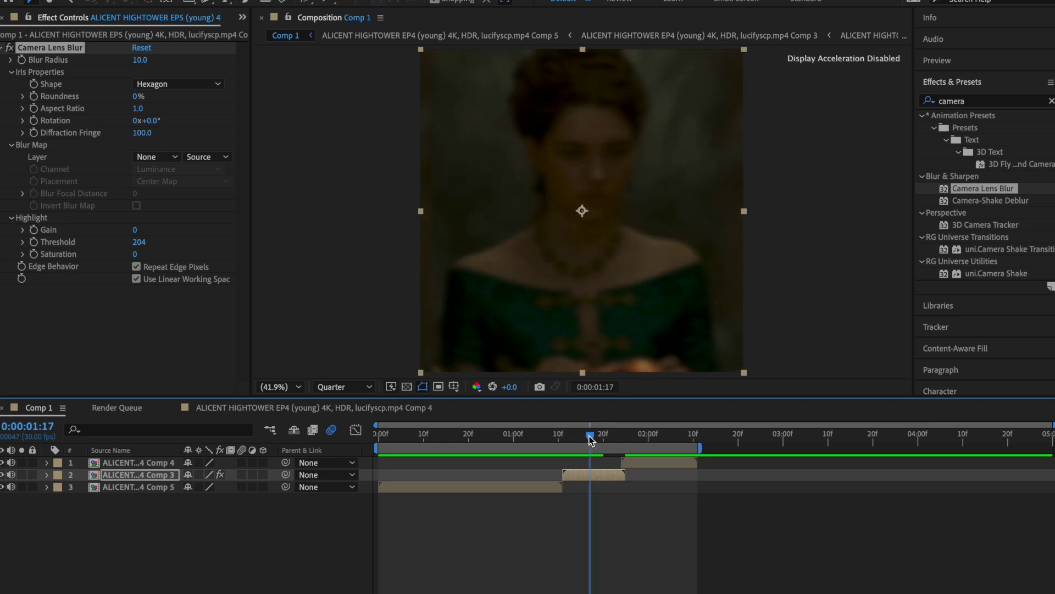
Try the Black & White effect on the middle clip, preview it, and remove the effect
left_click(983, 102)
type("black")
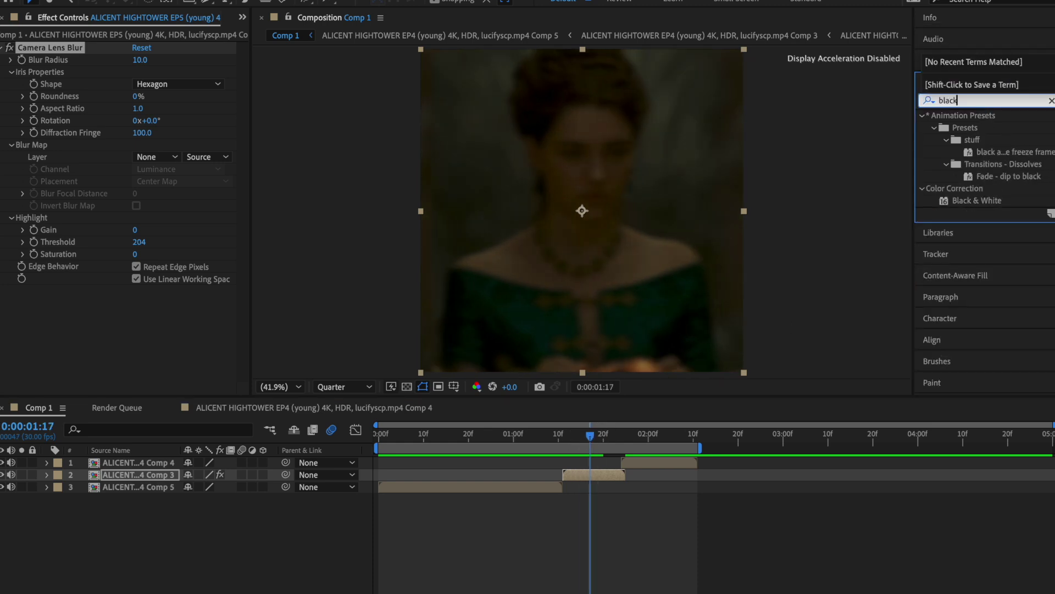
double_click(970, 200)
key("space")
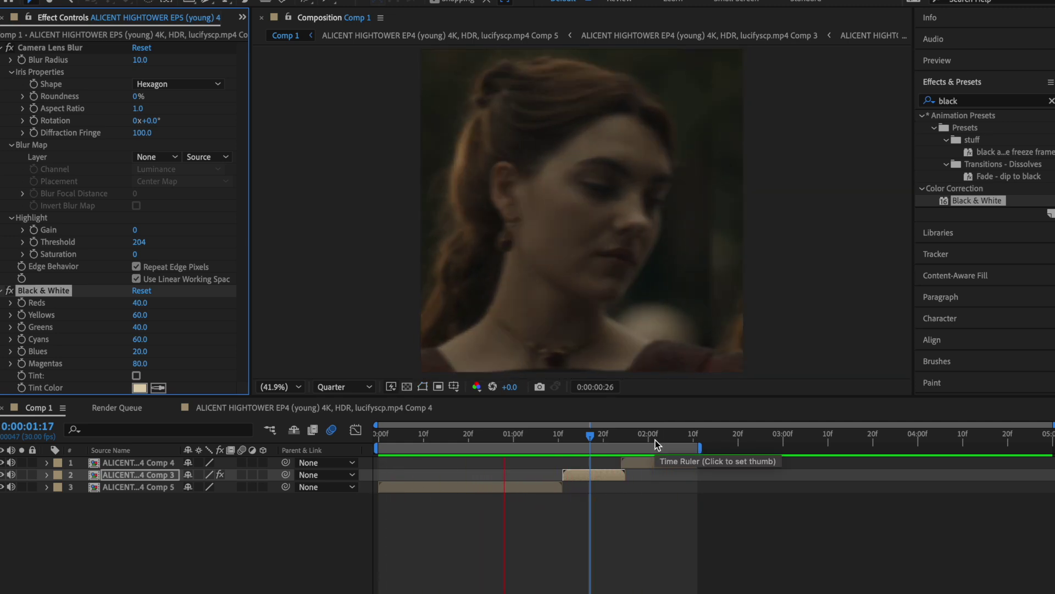
key("space")
key("Delete")
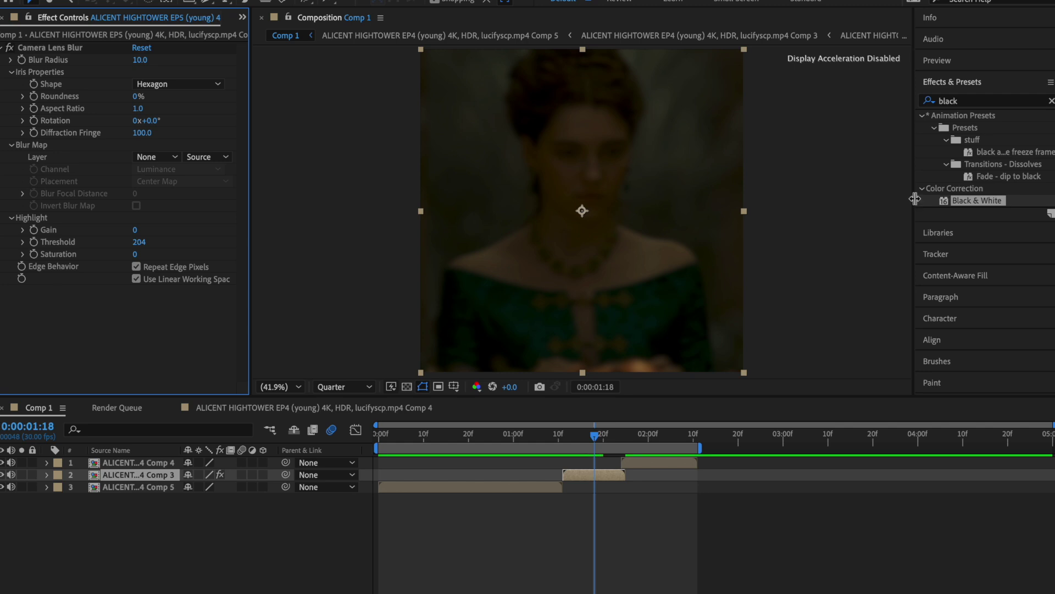
Find the Magic Bullet Looks effect and apply it to the middle clip
left_click(1001, 101)
type("looks")
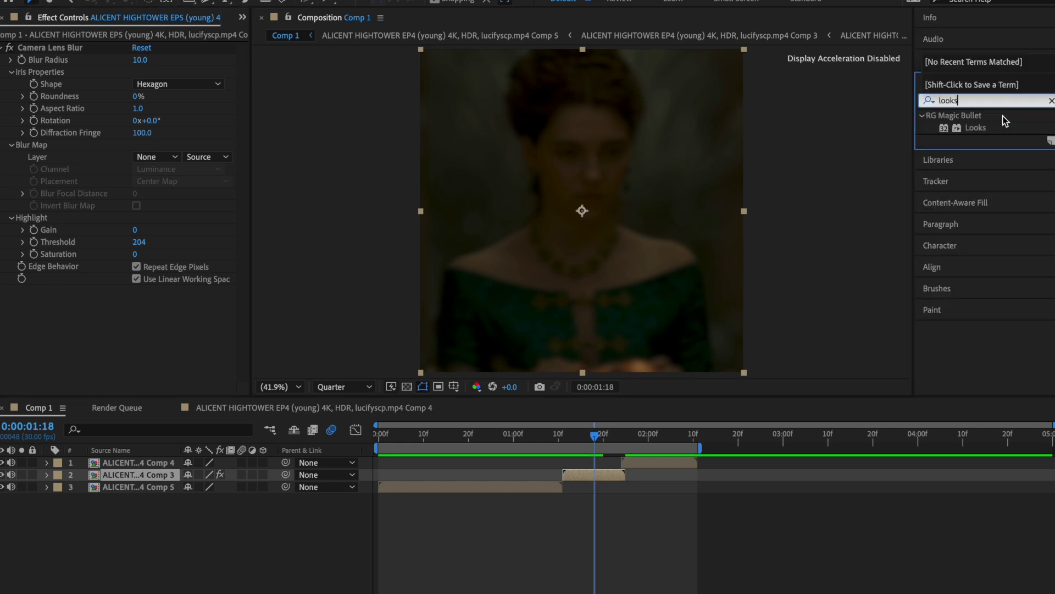
left_click(1003, 128)
double_click(991, 130)
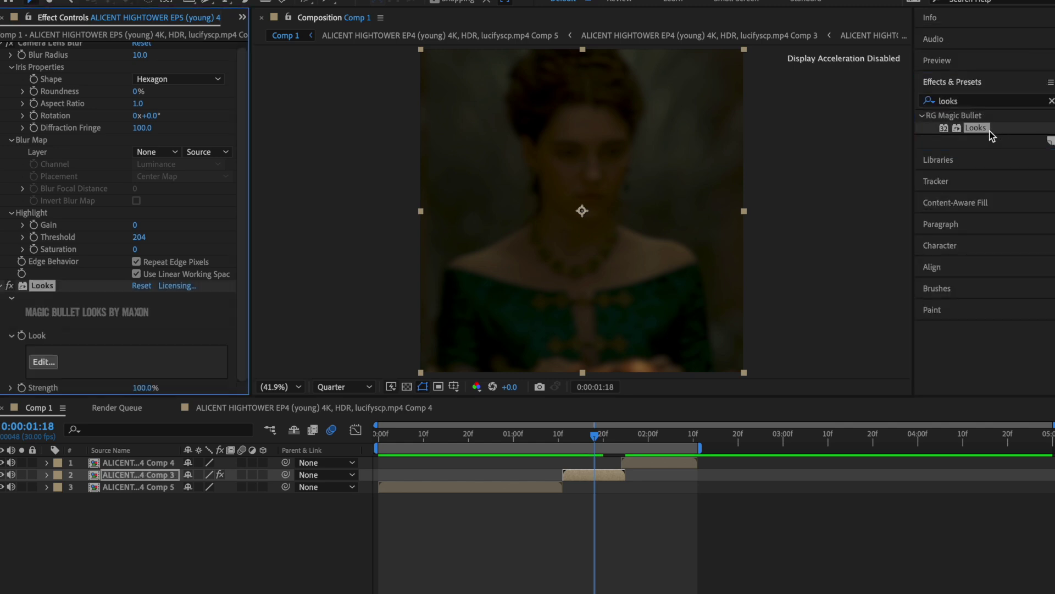
Open the middle clip's look for editing, add a Diffusion tool to its Matte stage, and fine-tune the diffusion
left_click(43, 362)
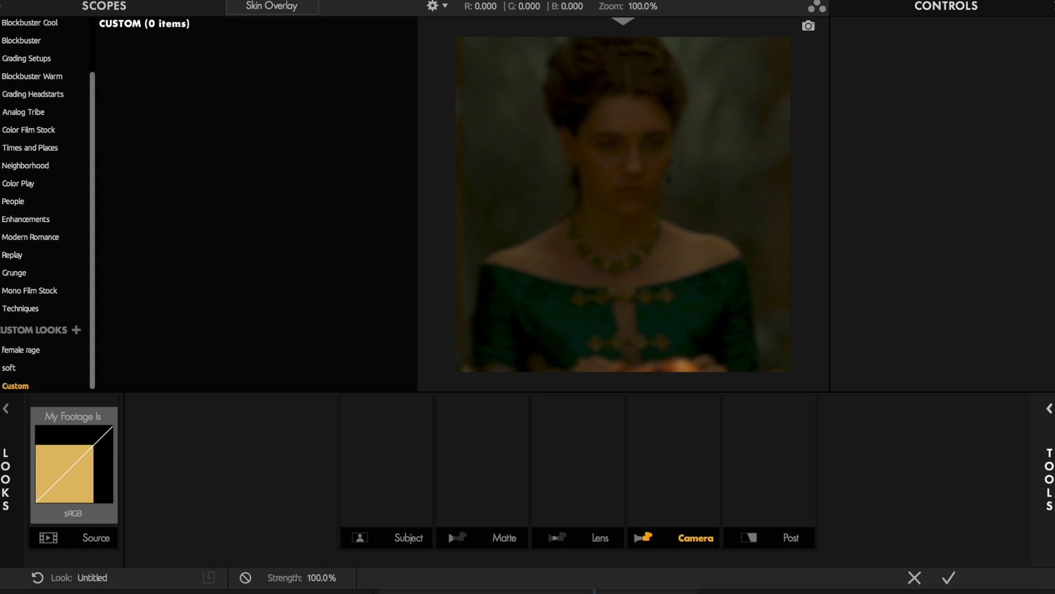
left_click(556, 482)
left_click(477, 452)
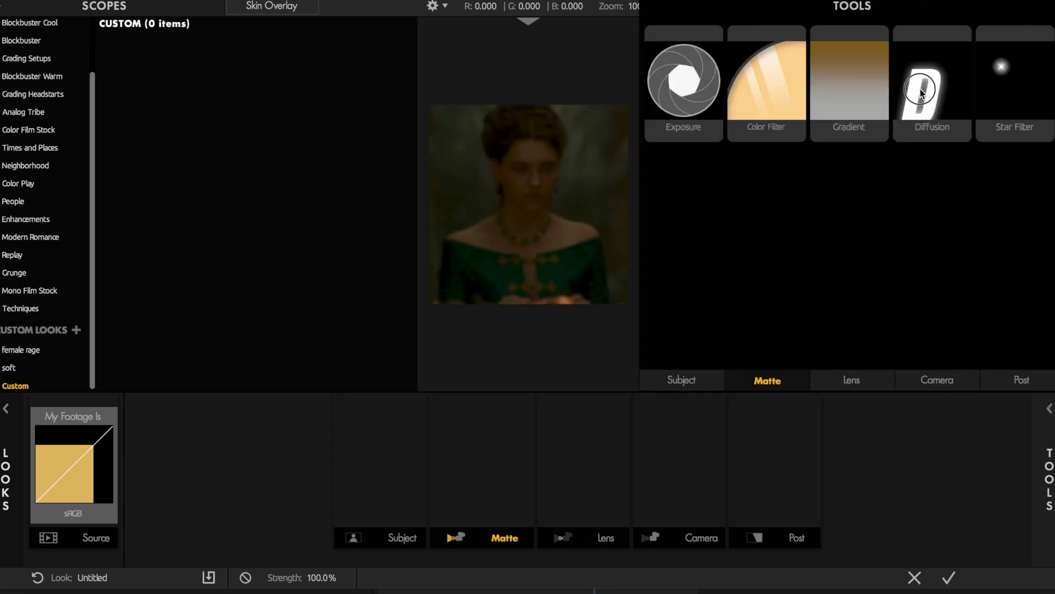
left_click(920, 89)
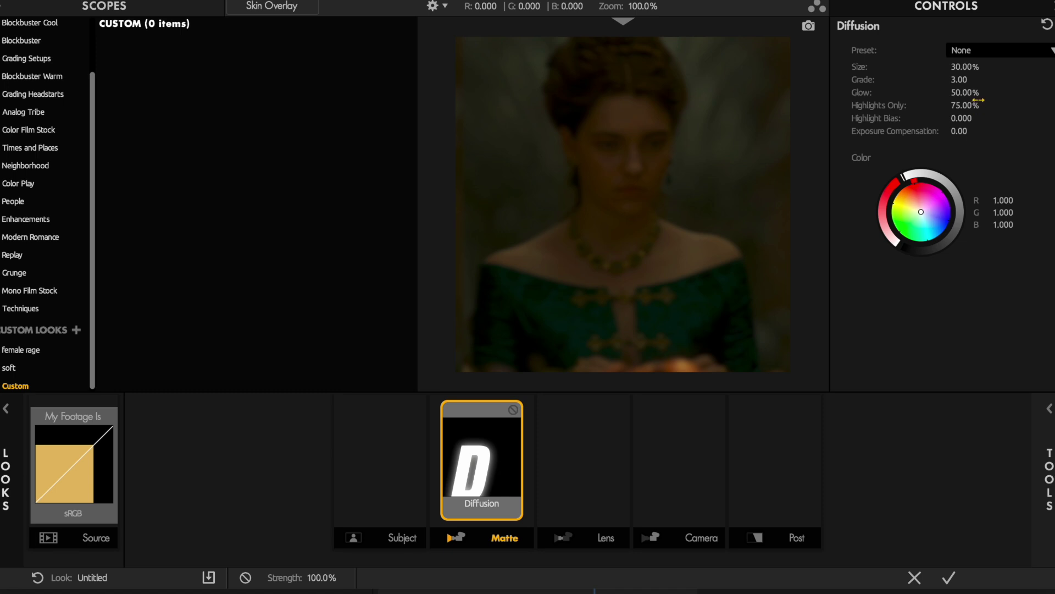
left_click_drag(960, 97, 970, 97)
Add an Exposure tool to the look's Subject stage and set it to +0.80 stops
left_click(1049, 478)
left_click(679, 379)
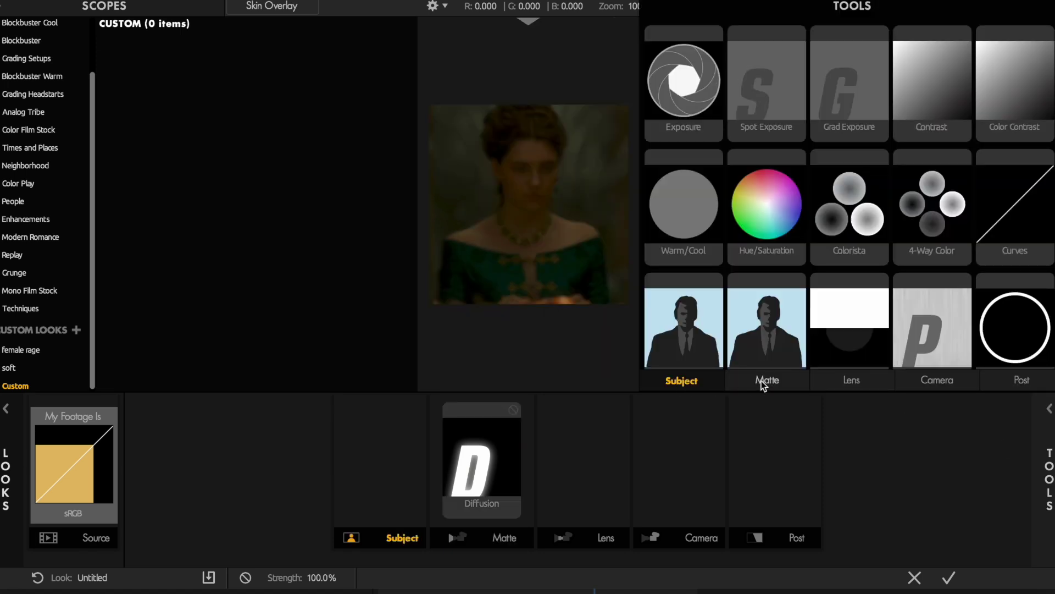
double_click(699, 93)
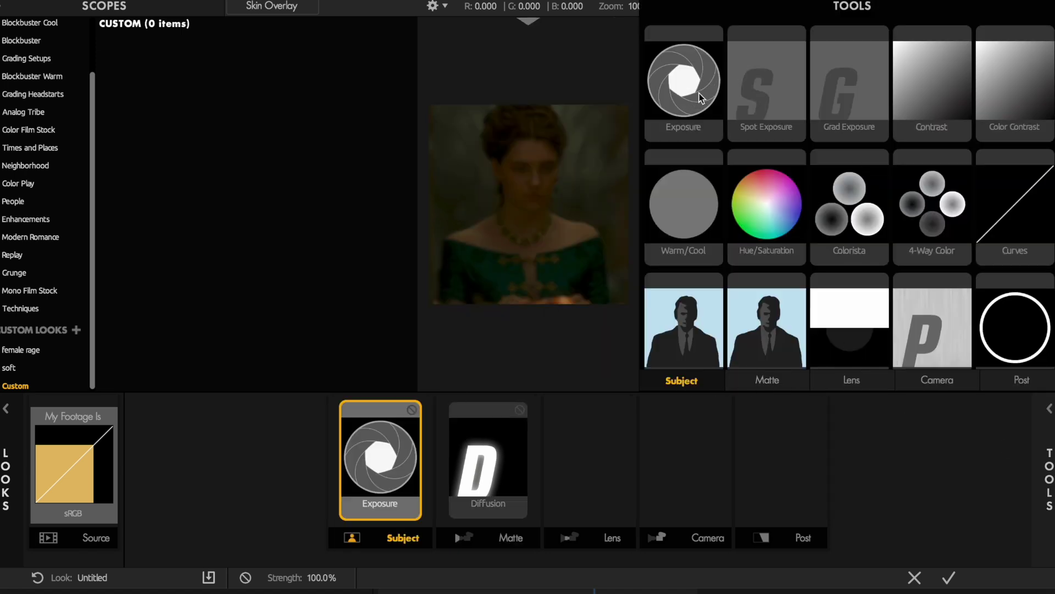
left_click_drag(894, 67, 912, 67)
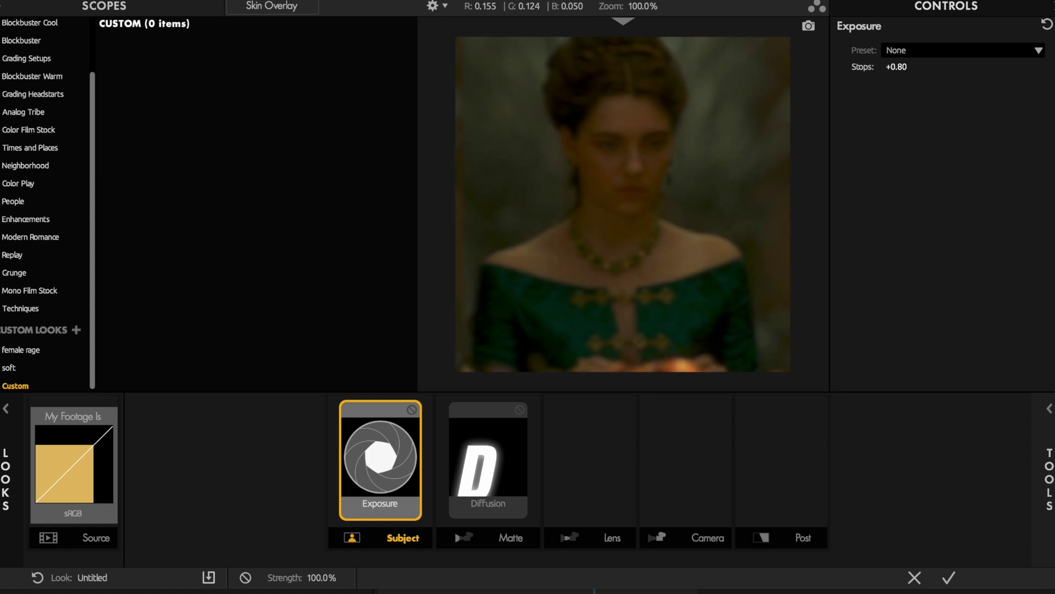
Add a Film Print tool to the look's Post stage with the Kodak 2383 film stock and saturation 0
left_click(1049, 479)
left_click(934, 380)
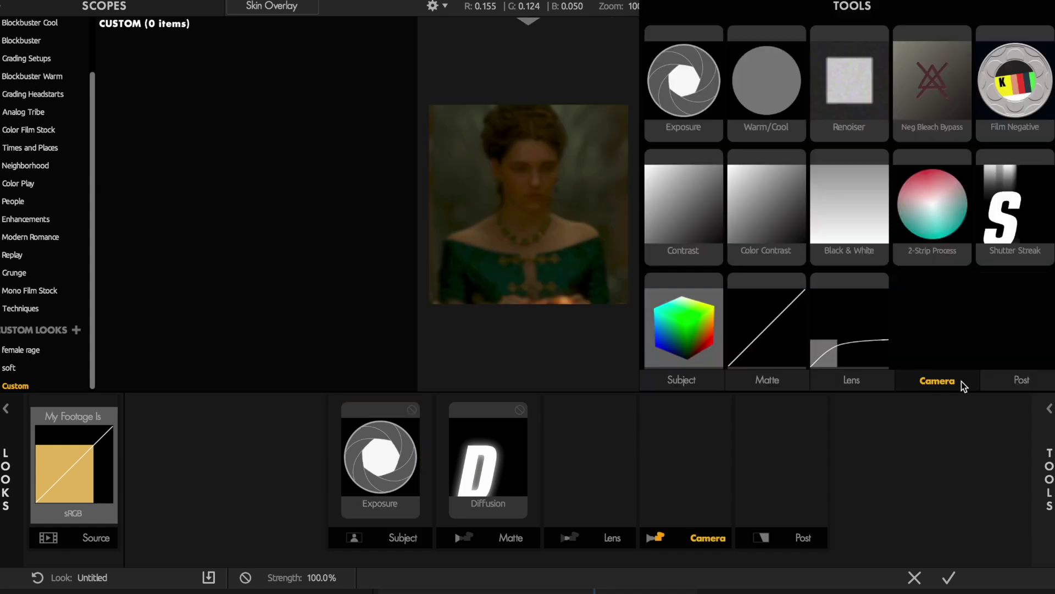
left_click(995, 390)
left_click(1027, 83)
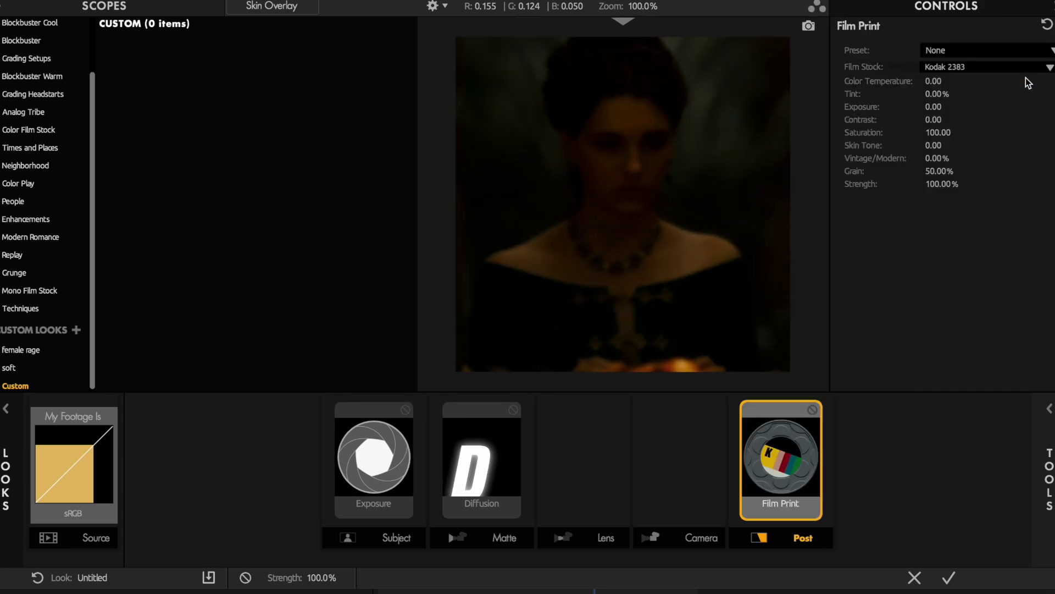
left_click(972, 70)
left_click(951, 97)
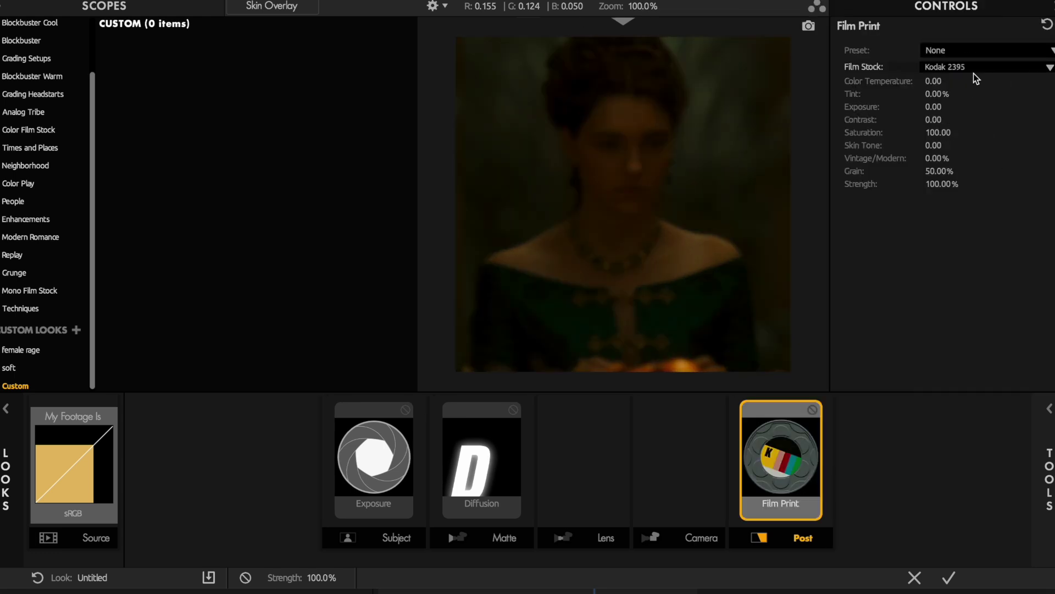
left_click(974, 72)
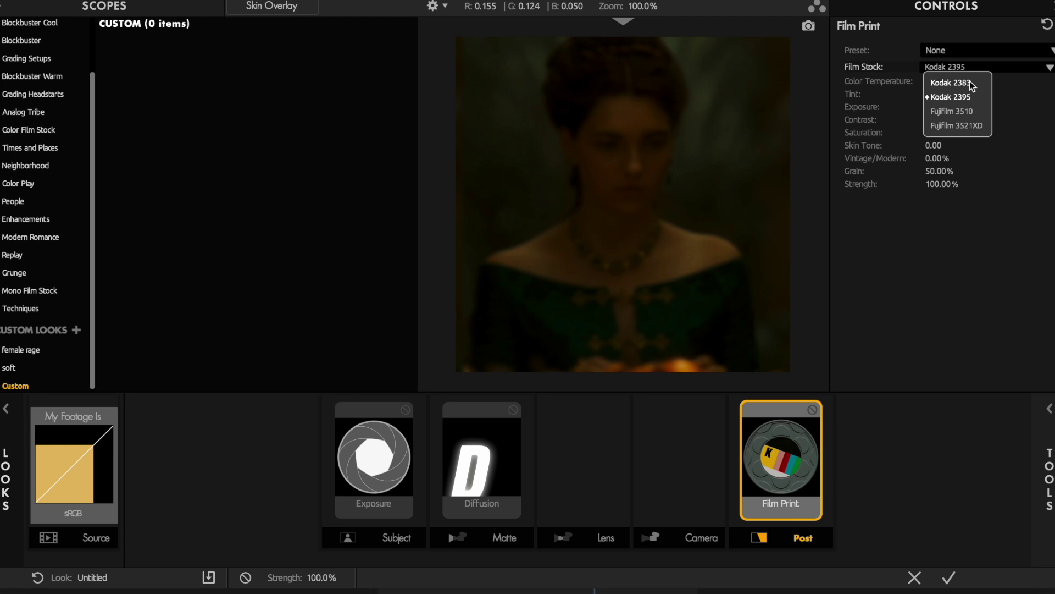
left_click(951, 82)
left_click_drag(938, 132, 879, 132)
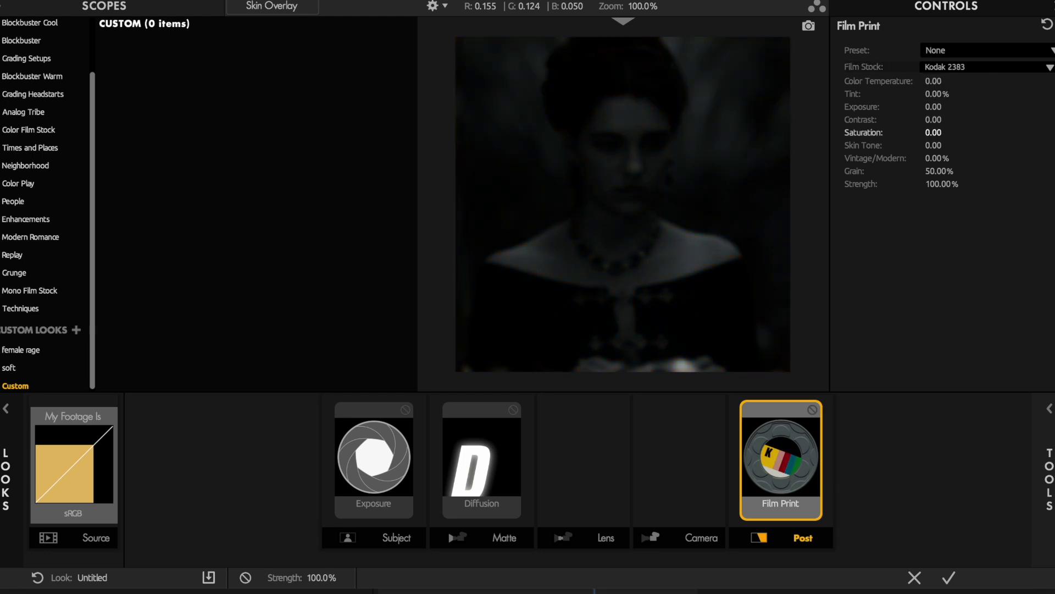
Add a Renoiser tool to the look's Camera stage, inspect its grain up close, and apply the look
left_click(396, 537)
scroll(953, 297, "down", 3)
scroll(953, 296, "up", 3)
scroll(923, 345, "down", 3)
left_click(924, 381)
left_click_drag(849, 60, 679, 456)
left_click(1049, 466)
scroll(595, 236, "up", 5)
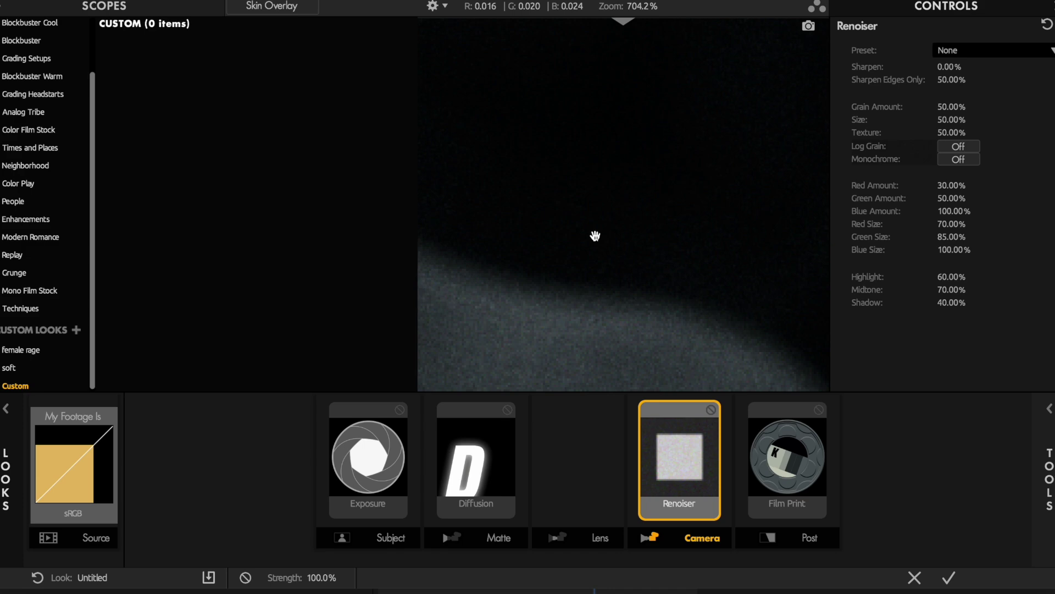
scroll(595, 236, "down", 5)
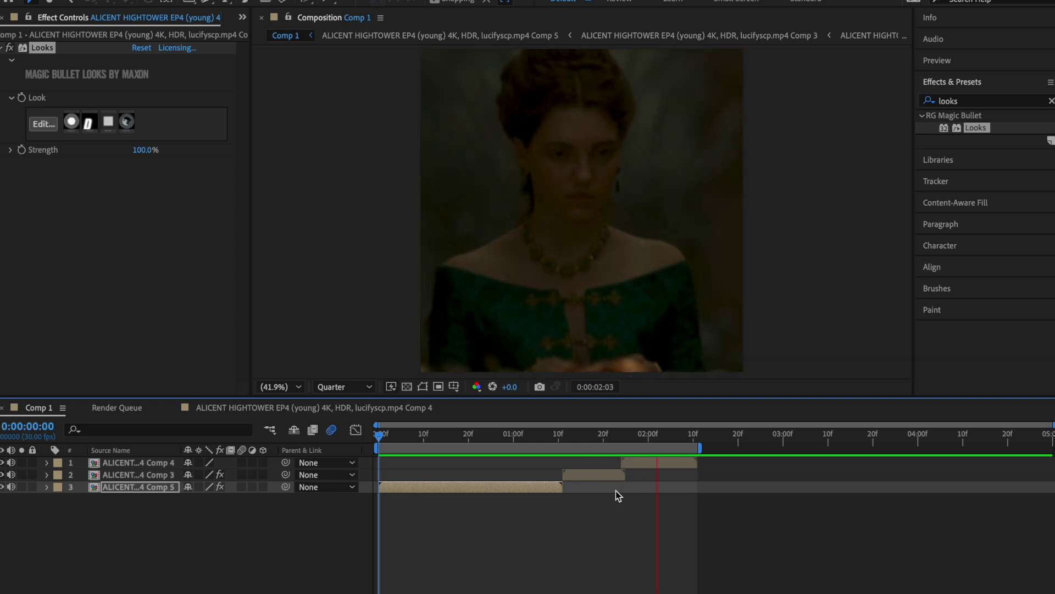
Apply the Exposure effect to the middle clip with an exposure of 2, and preview the result
left_click_drag(574, 435, 586, 437)
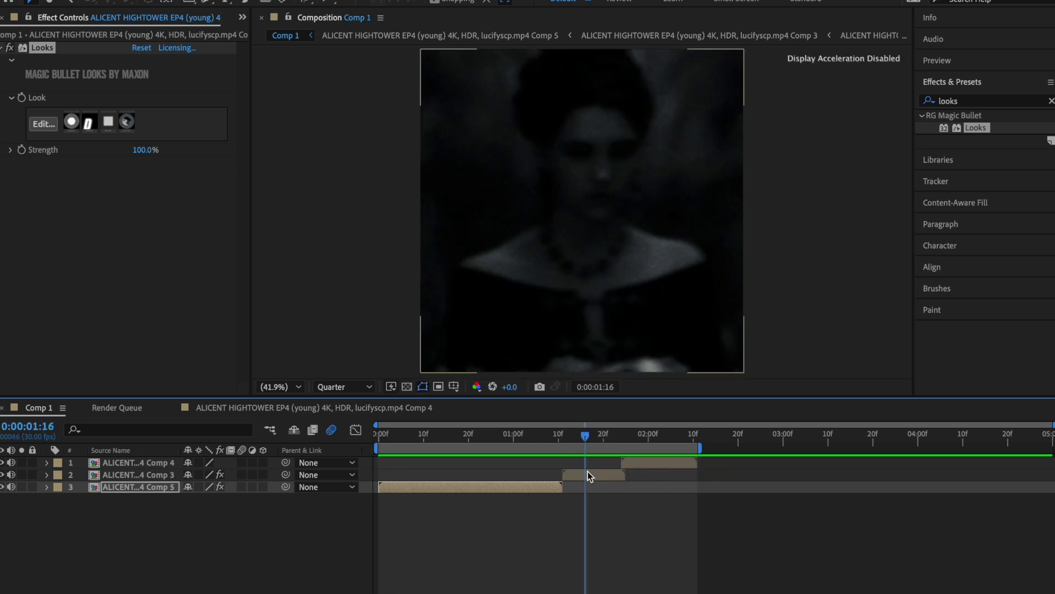
left_click(588, 474)
left_click(938, 99)
type("expos")
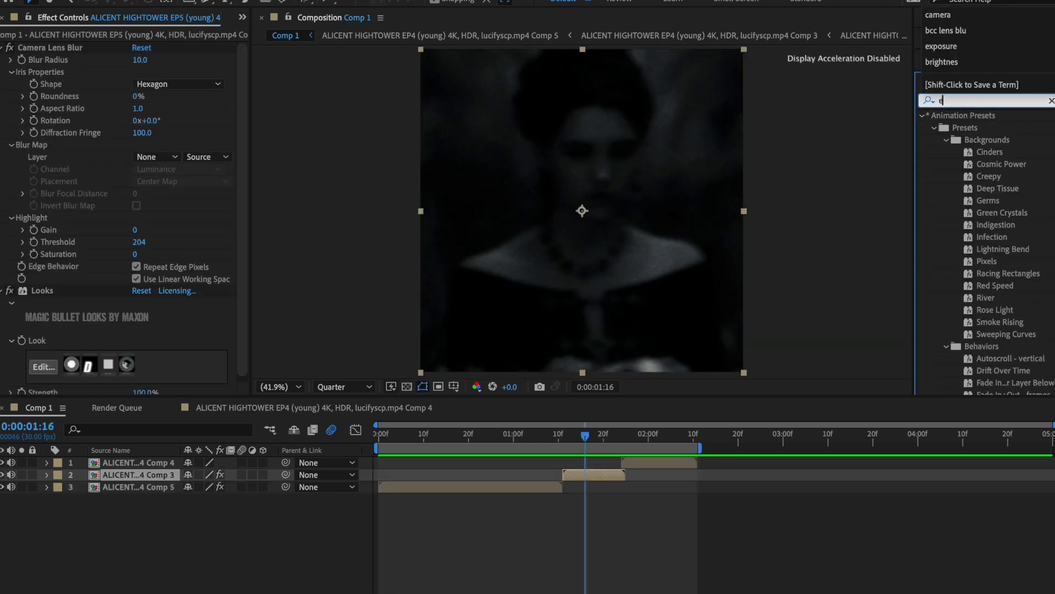
double_click(981, 262)
left_click(141, 315)
type("2")
key("Return")
left_click_drag(528, 437, 649, 436)
key("space")
Apply the Signal effect to the top clip and turn off its luma modulation
left_click(661, 465)
left_click(962, 101)
type("signa")
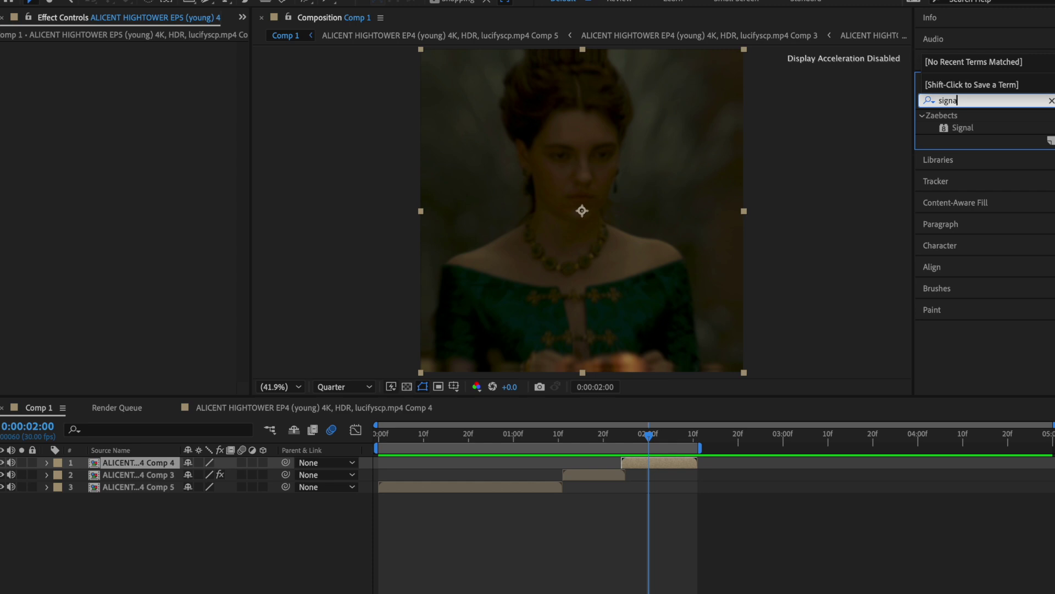
type("l")
double_click(963, 128)
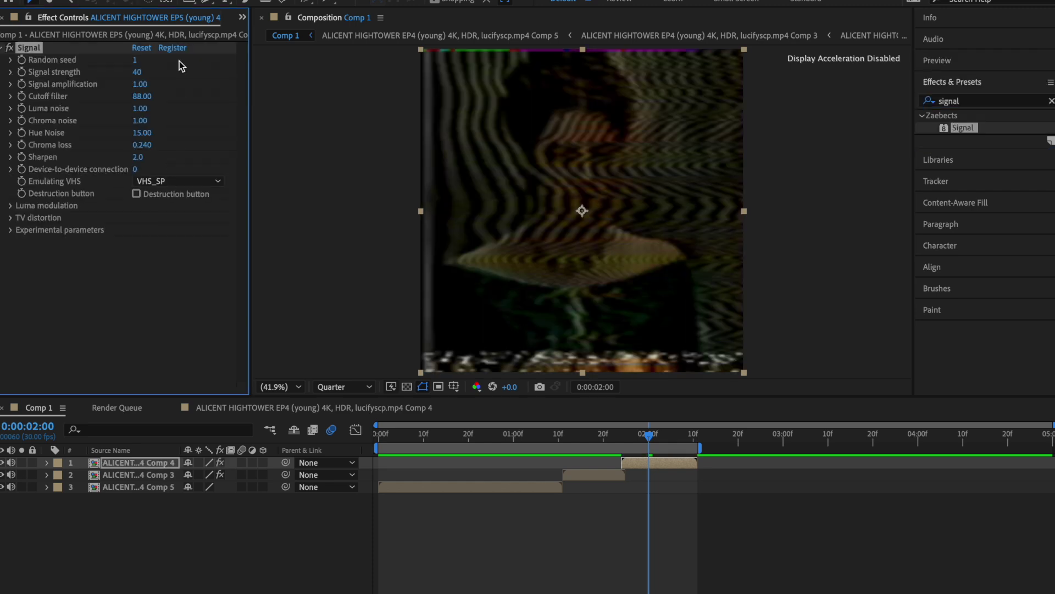
left_click(10, 206)
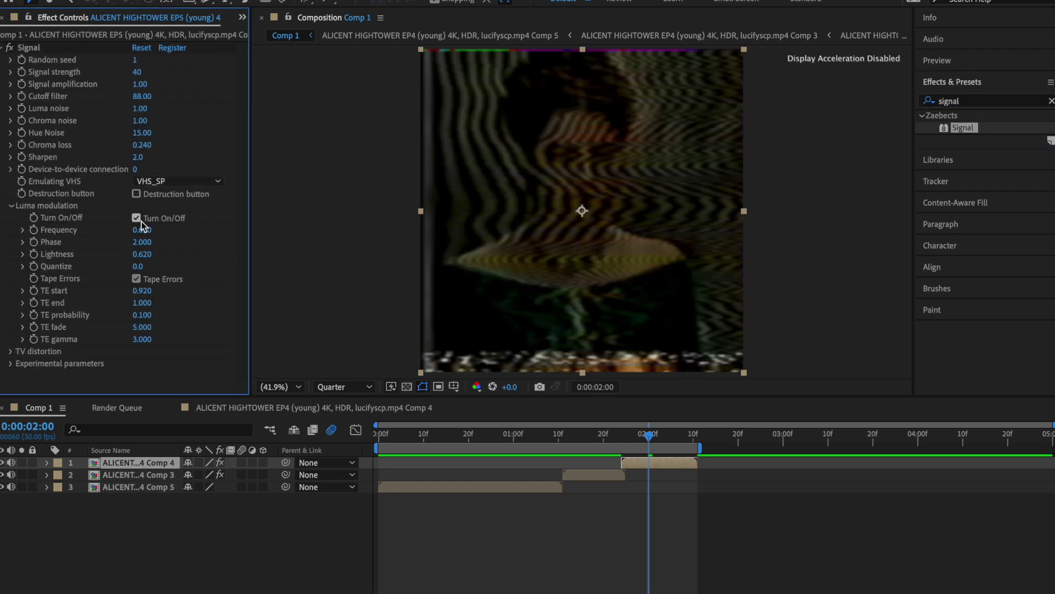
Preview the top clip's Signal effect at full resolution from the start of the clip
left_click(603, 437)
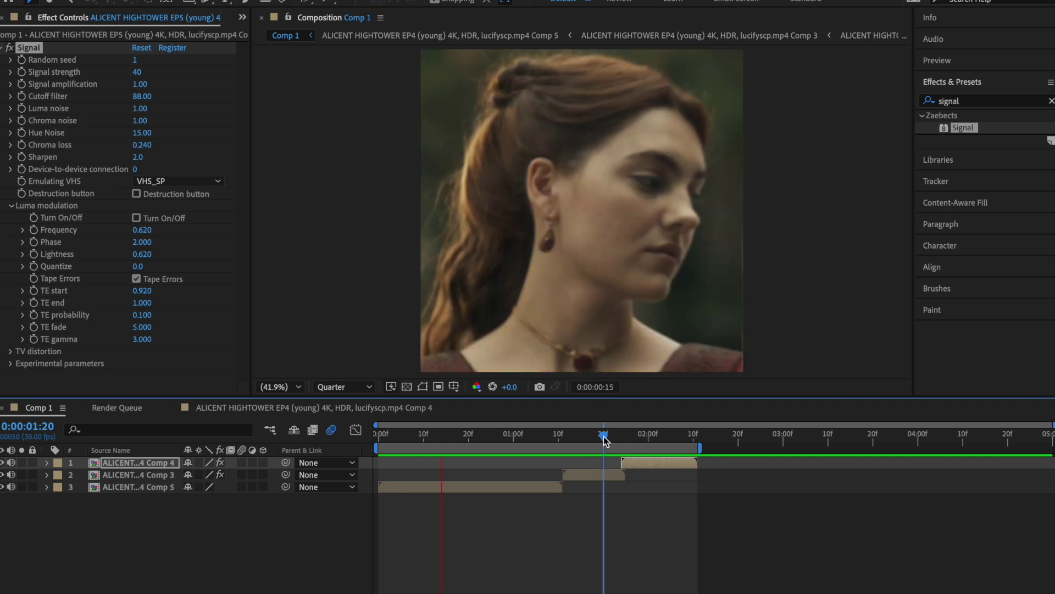
key("space")
left_click(344, 386)
left_click(346, 419)
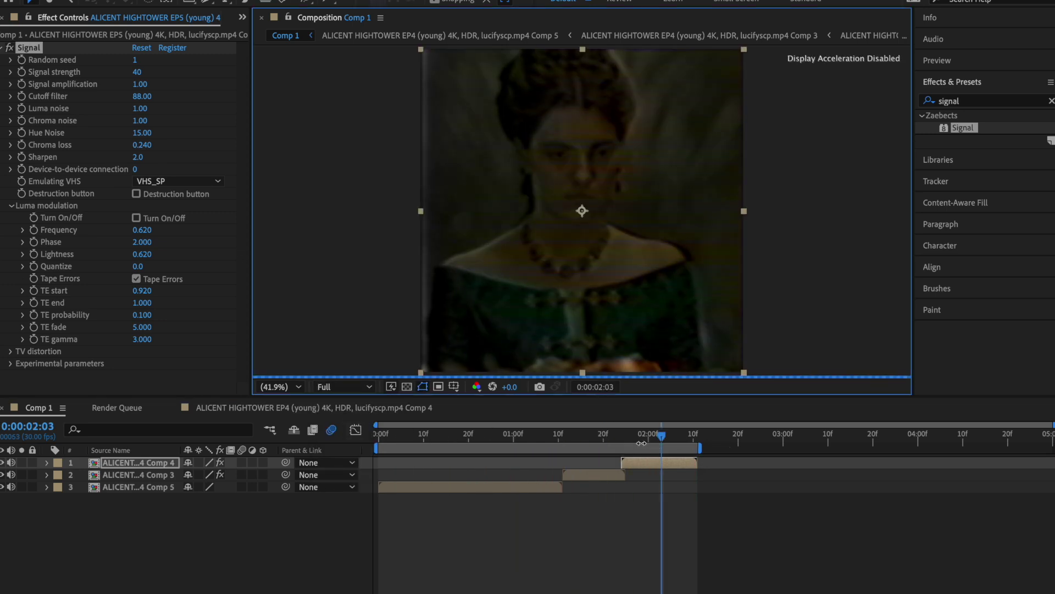
left_click(625, 440)
key("space")
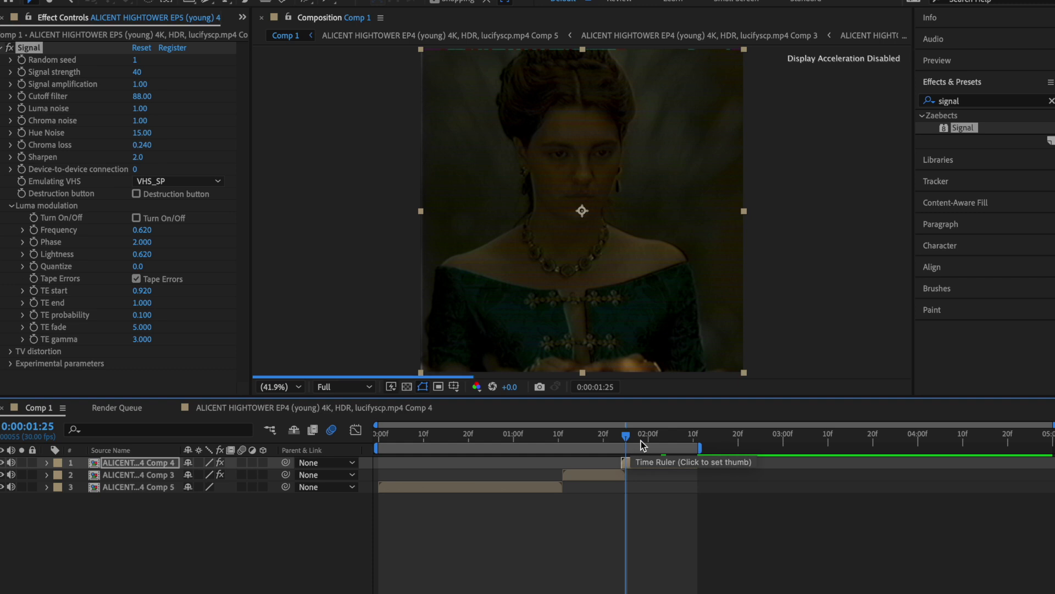
Try the S_FreezeFrame effect on the bottom clip with Freeze Frames set to 3, and play it back
left_click(499, 486)
left_click(986, 99)
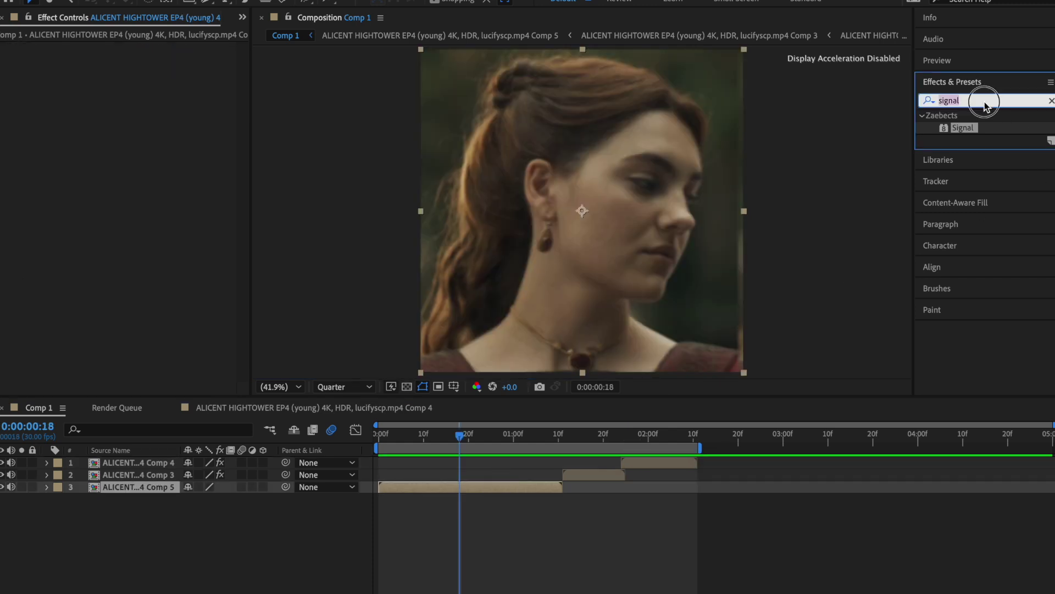
type("free")
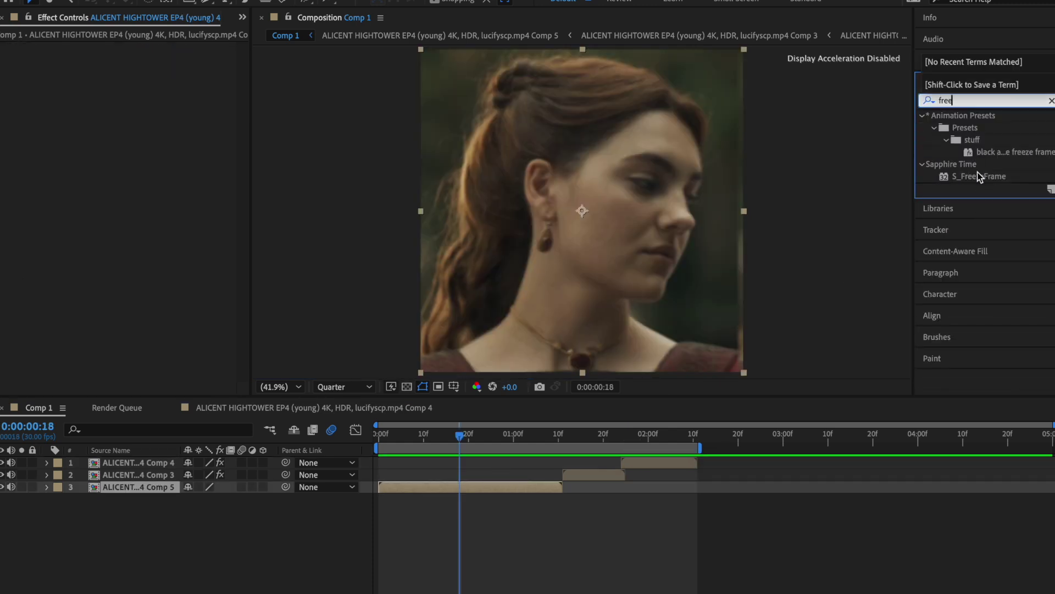
double_click(978, 177)
left_click(149, 133)
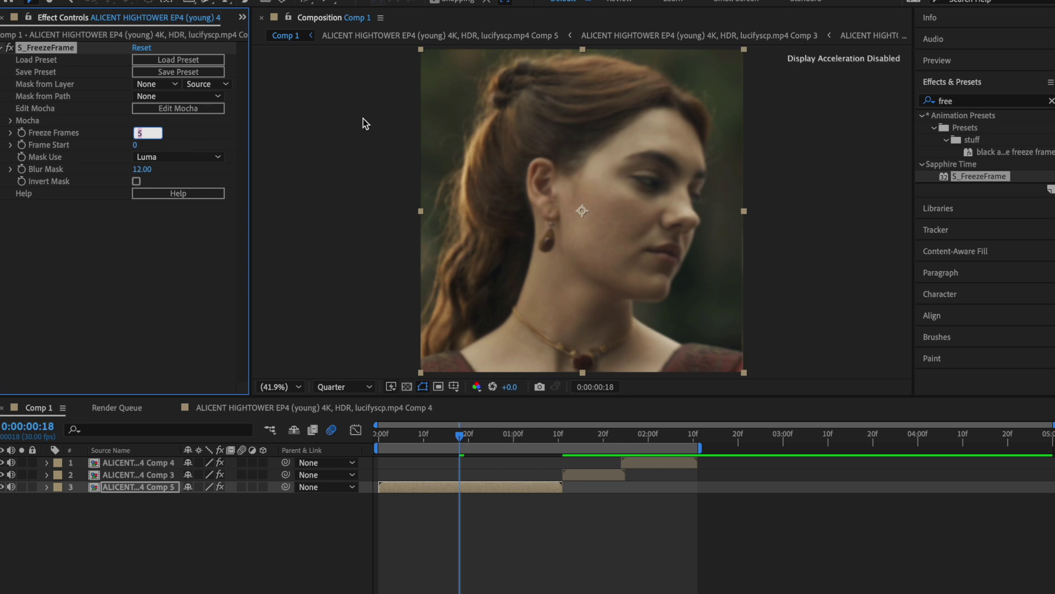
type("3")
key("Return")
key("space")
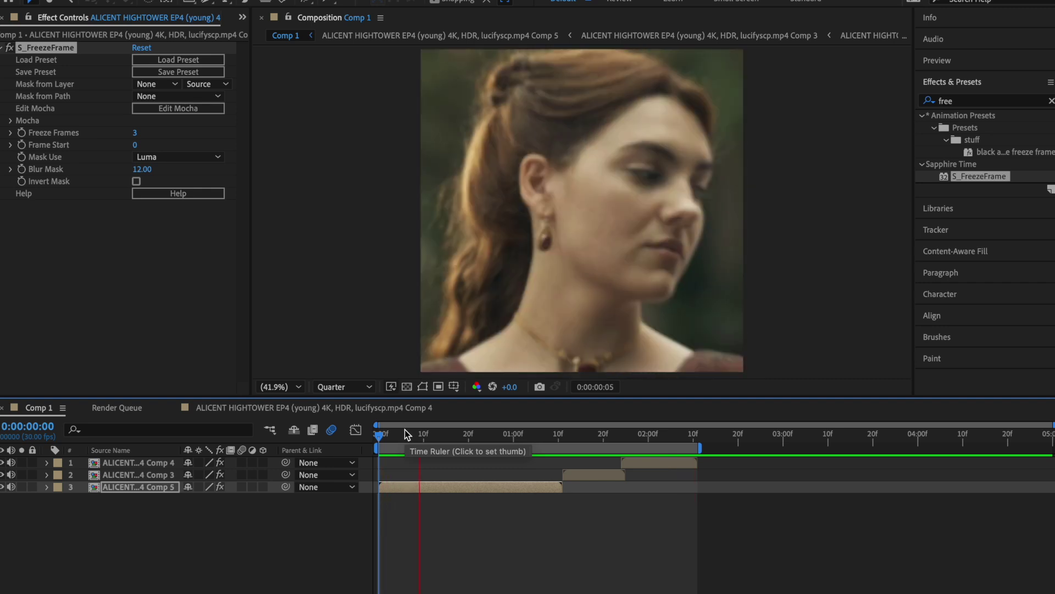
Apply the Twitch effect to the top clip, starting at 0:00:01:24
left_click(628, 443)
left_click(658, 463)
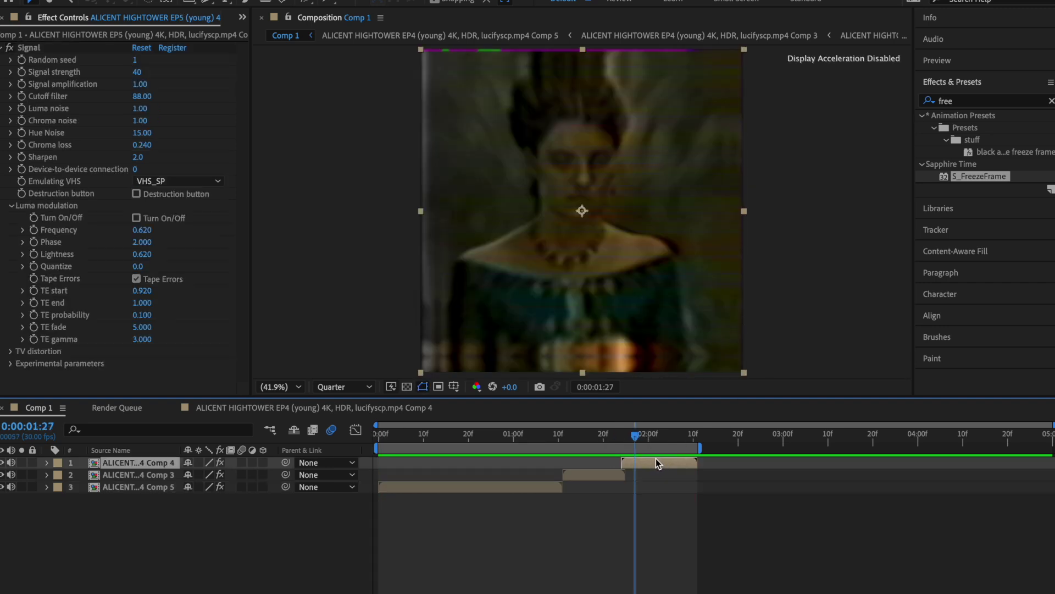
left_click(620, 439)
left_click(1051, 101)
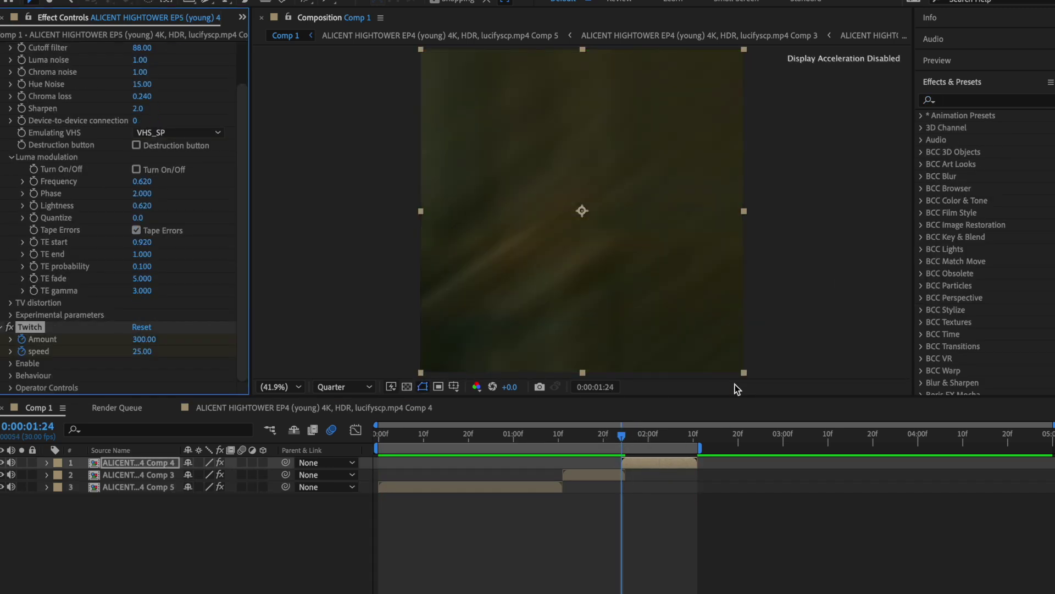
Reveal the top clip's keyframes, move the last Twitch Amount keyframe closer to the first, and play the result
left_click(654, 467)
key("u")
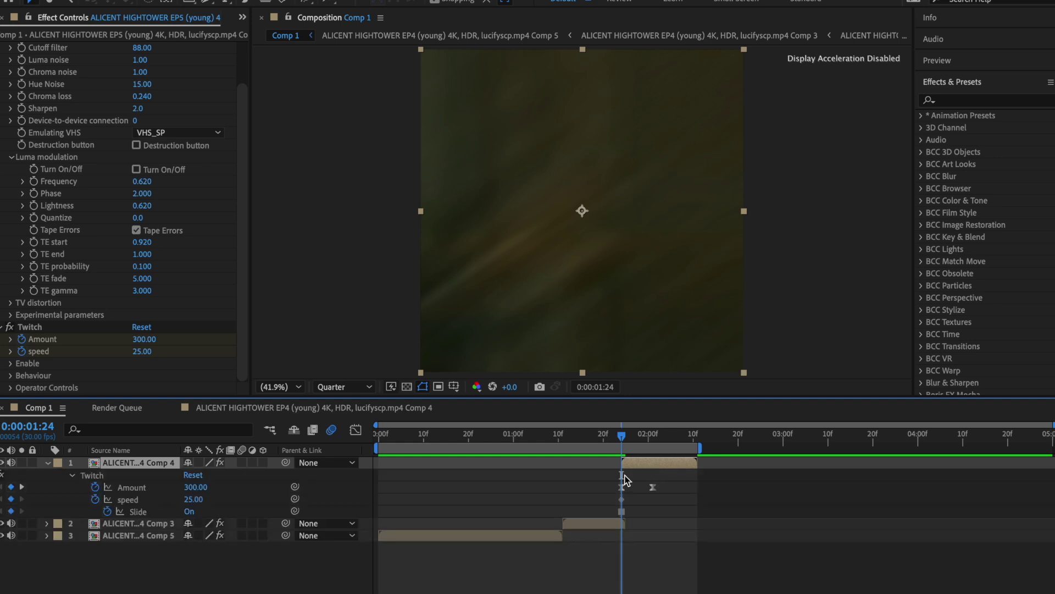
left_click_drag(611, 471, 638, 491)
key("space")
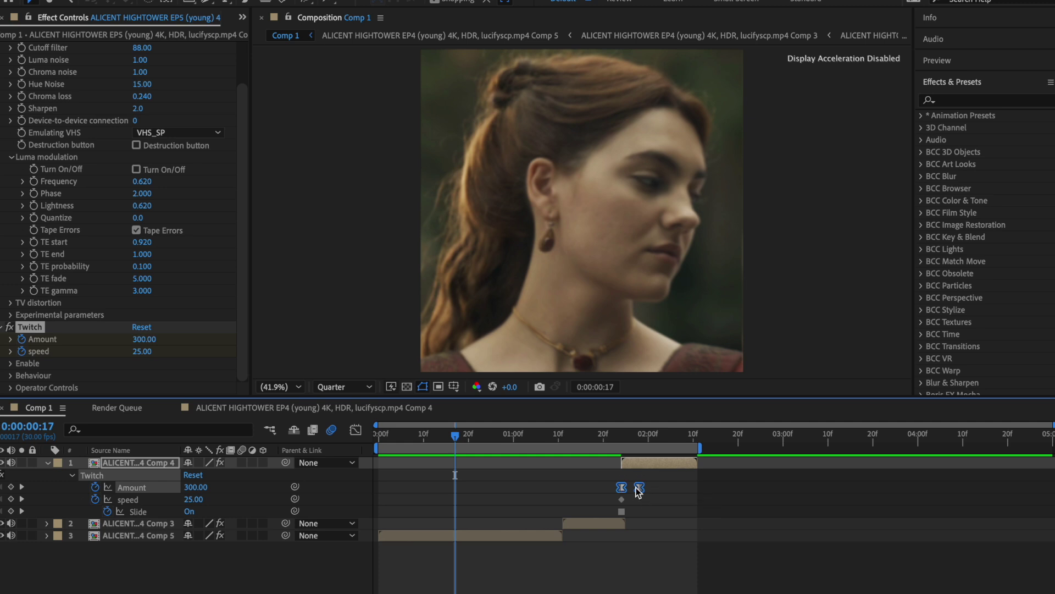
Remove the S_FreezeFrame effect from the bottom clip
left_click(135, 535)
left_click(39, 55)
key("Delete")
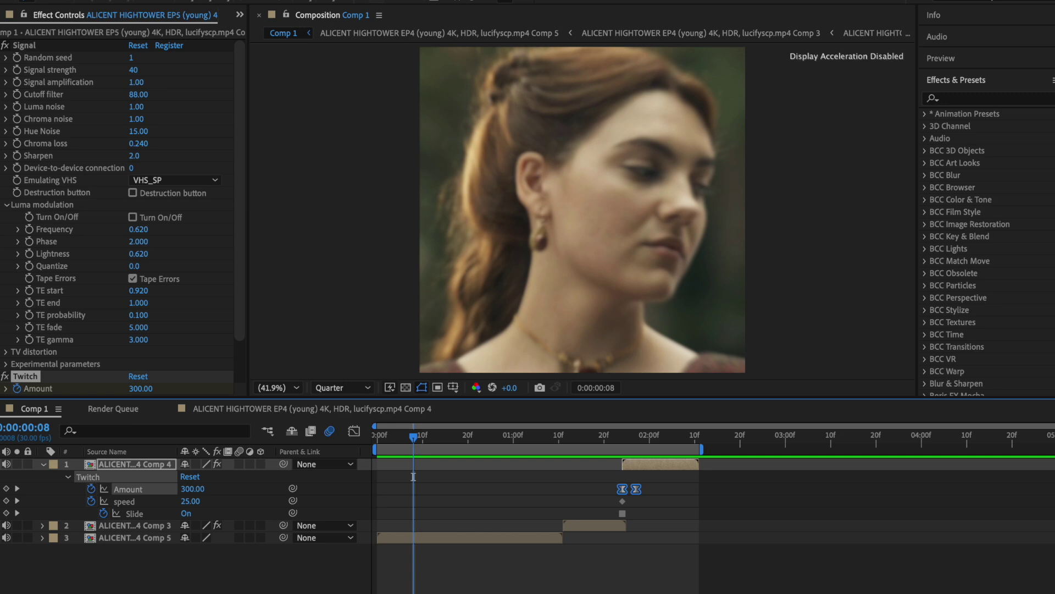
Pre-compose all three clips into a single composition
left_click(130, 538, "shift")
key("ctrl+shift+c")
key("Return")
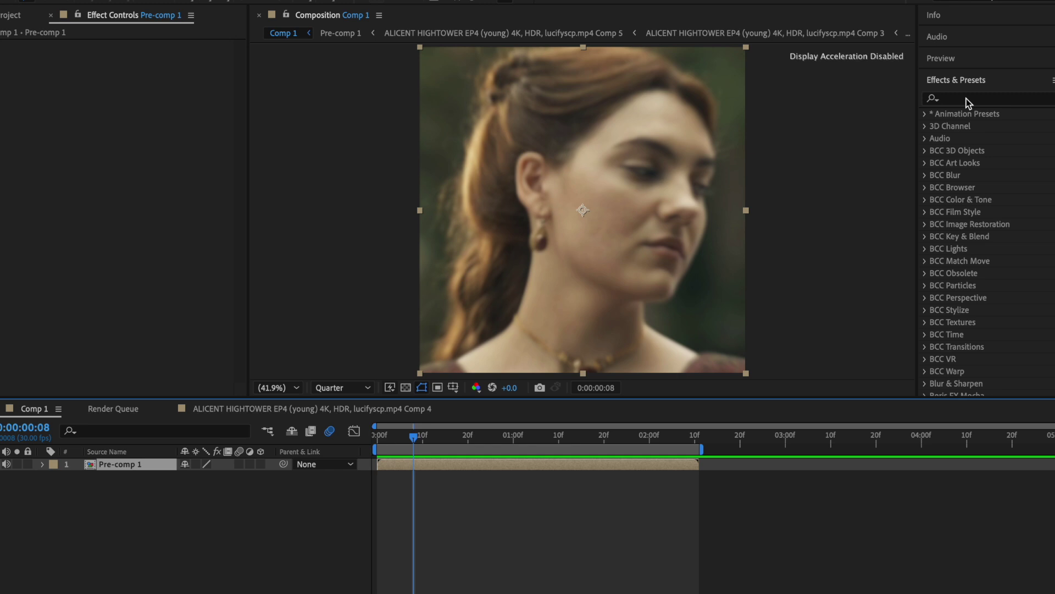
Try the RSMB effect on the pre-comp with Motion Sensitivity set to 80, preview it, and remove the effect
left_click(967, 98)
type("rsmb")
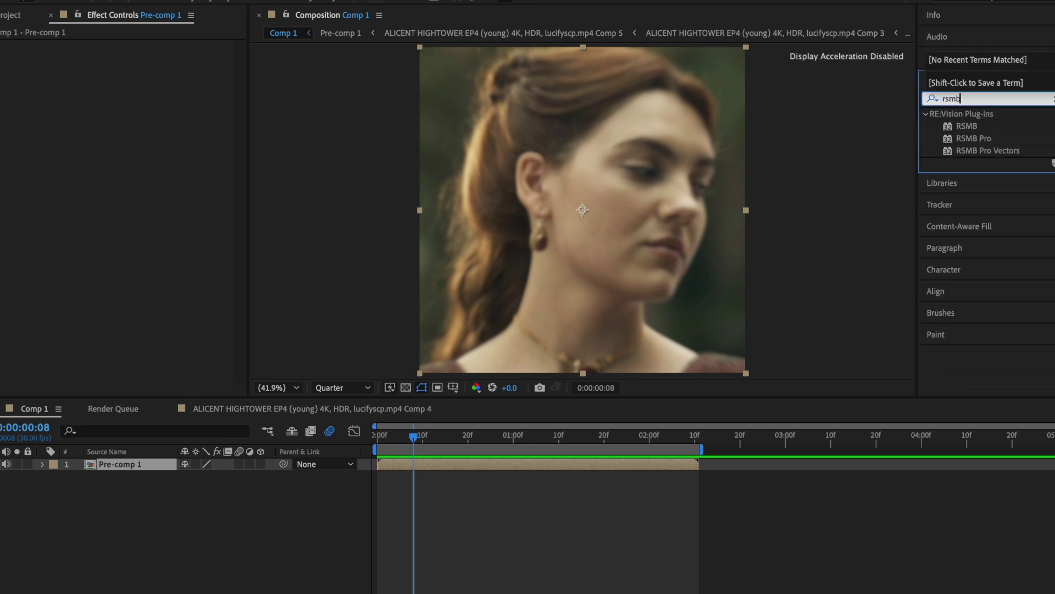
left_click_drag(967, 126, 137, 57)
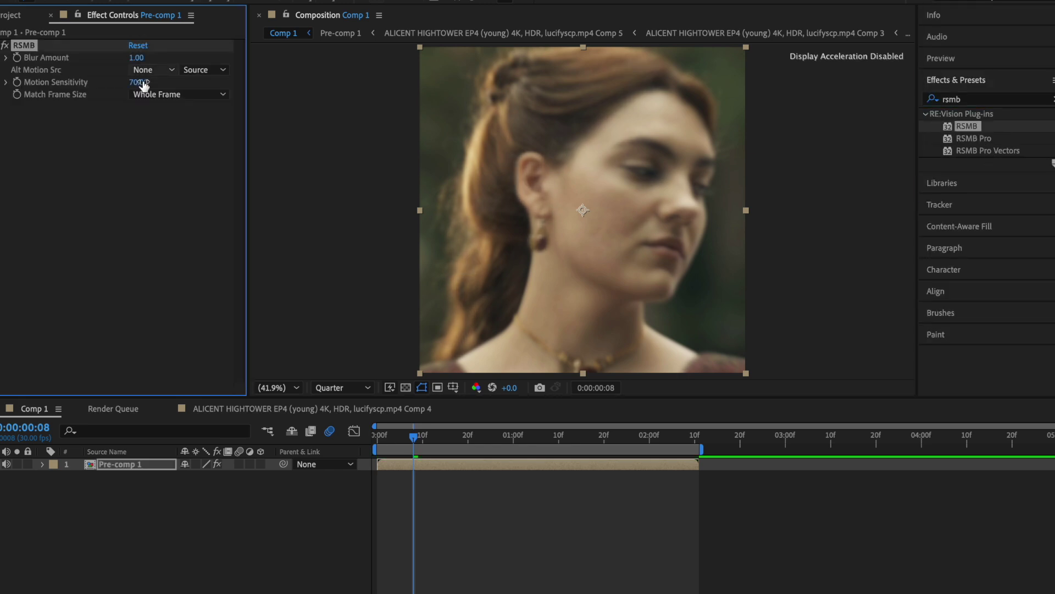
left_click(139, 82)
type("80")
key("Return")
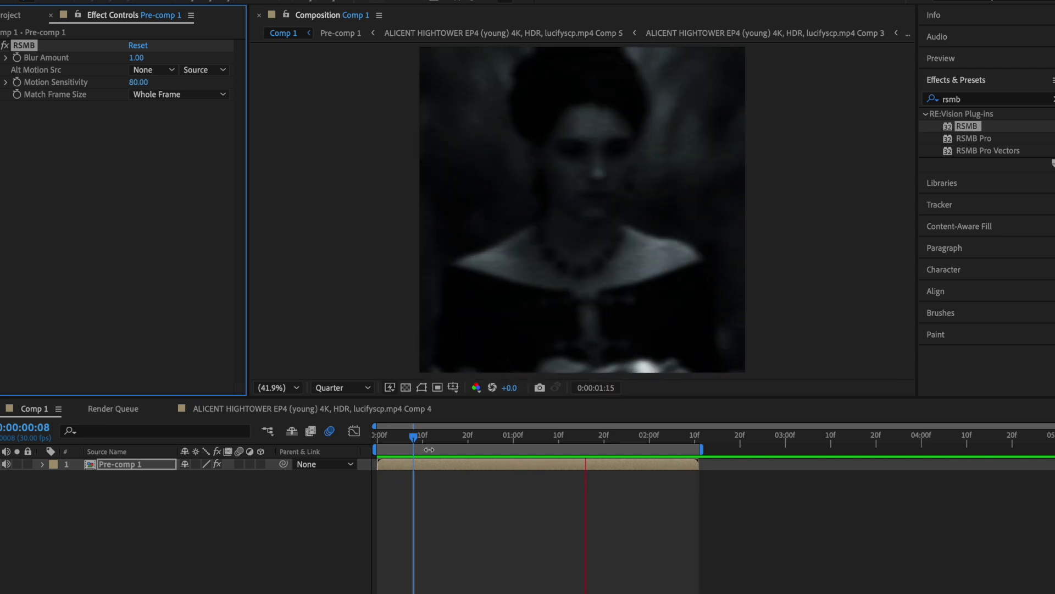
key("space")
left_click(24, 45)
key("Delete")
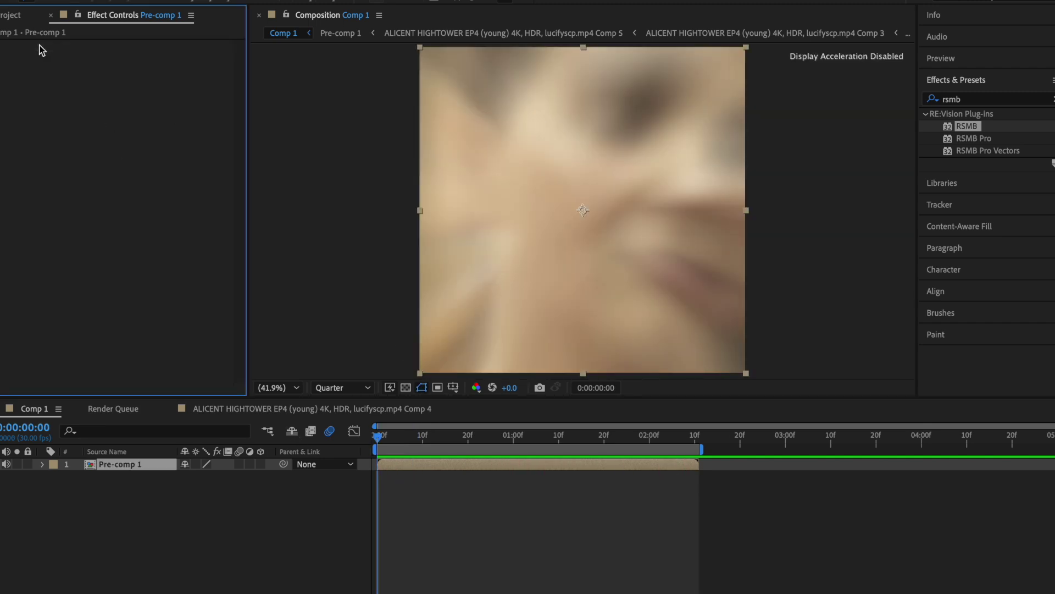
Apply the CC Wide Time effect to the pre-comp and preview it
left_click(1003, 99)
type("cc wide")
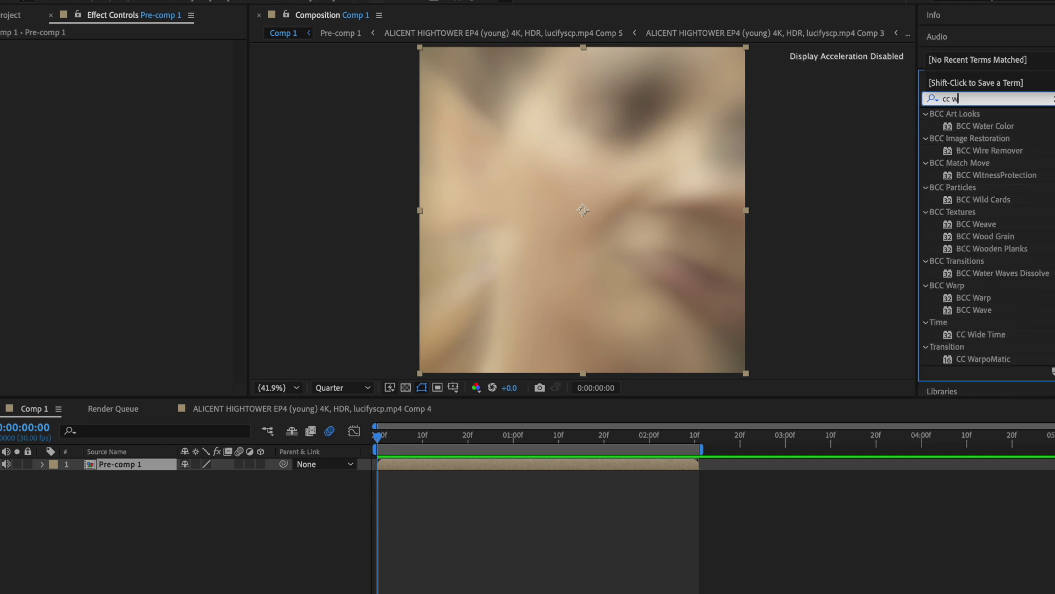
double_click(1034, 131)
key("space")
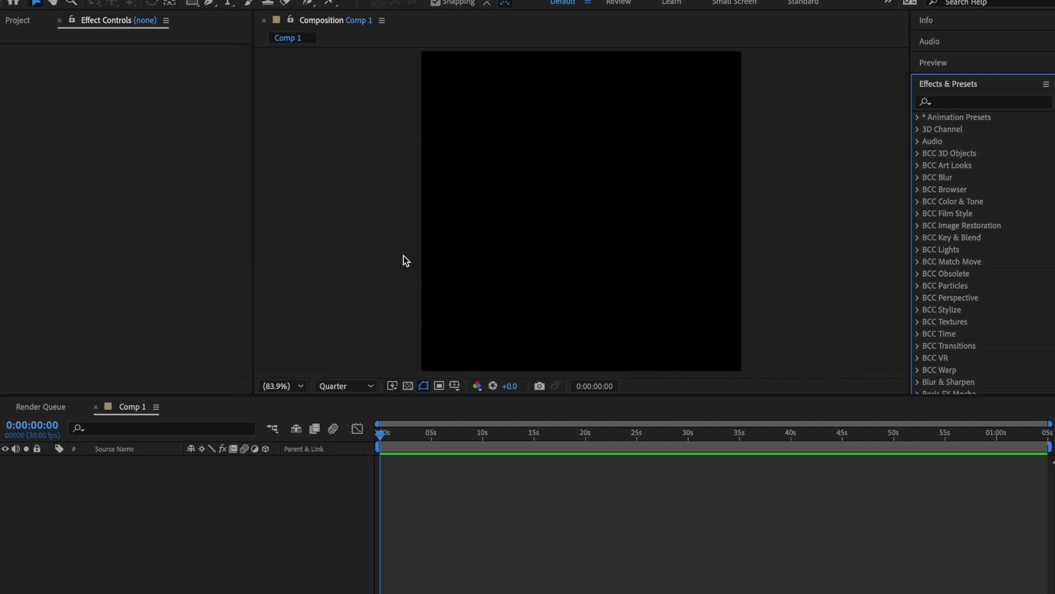
Add Comp 1.mov to the empty composition's timeline and shorten the work area to the clip's length
left_click_drag(126, 220, 447, 495)
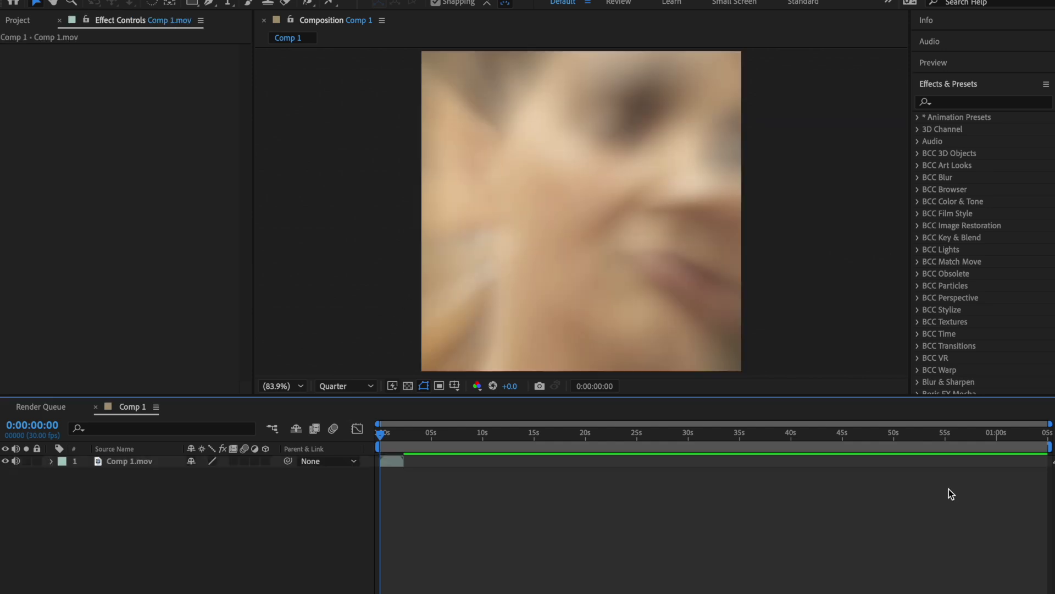
left_click_drag(1050, 448, 409, 427)
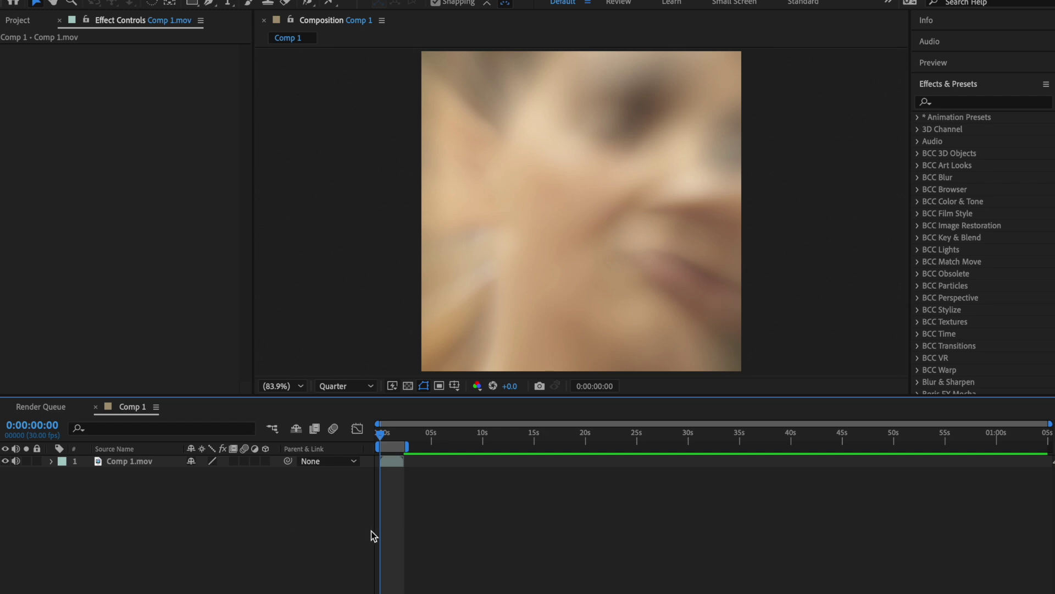
scroll(424, 526, "up", 8)
Enable frame blending and motion blur for the Comp 1.mov layer and preview the result
left_click(234, 461)
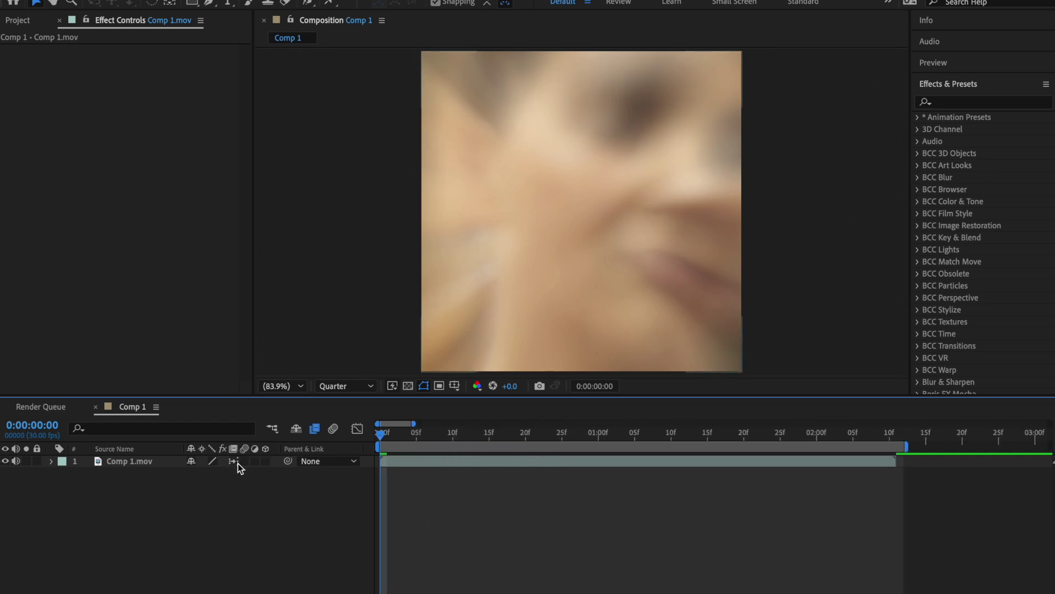
left_click(245, 461)
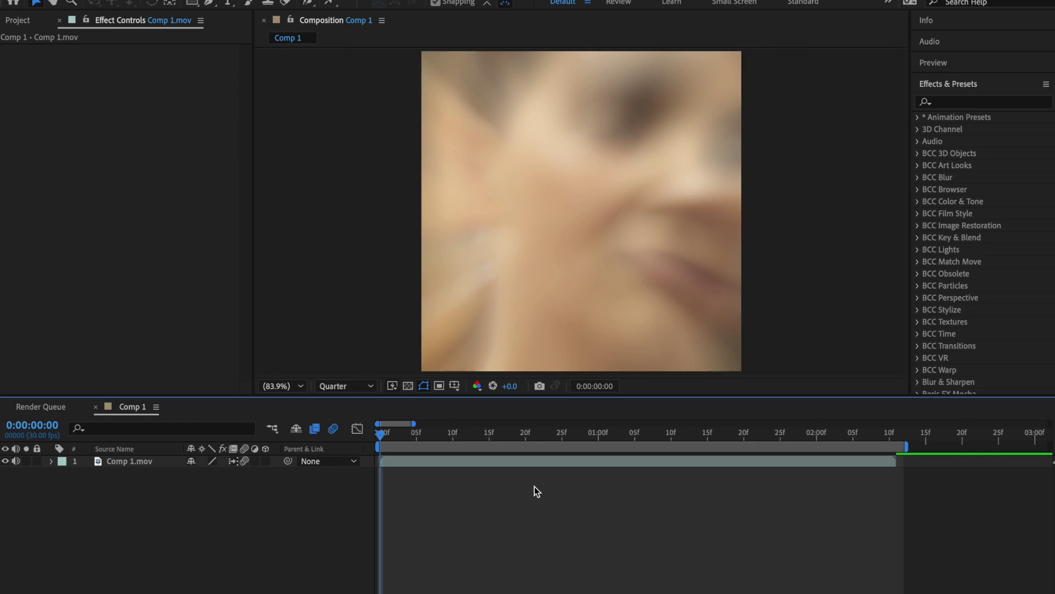
key("space")
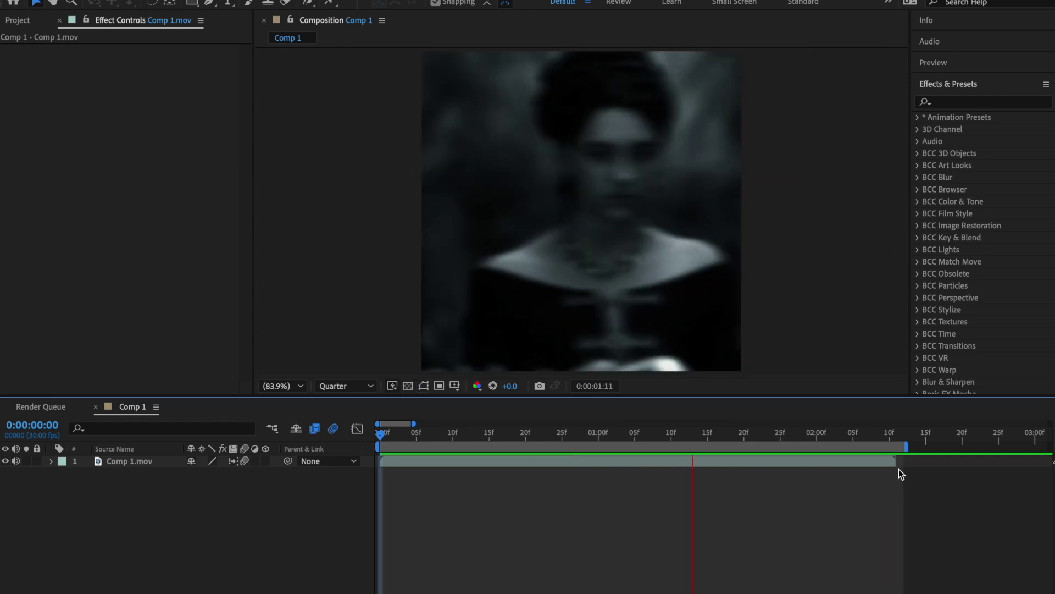
Apply the alicent user preset to the Comp 1.mov layer and return to the start of the composition
left_click(962, 102)
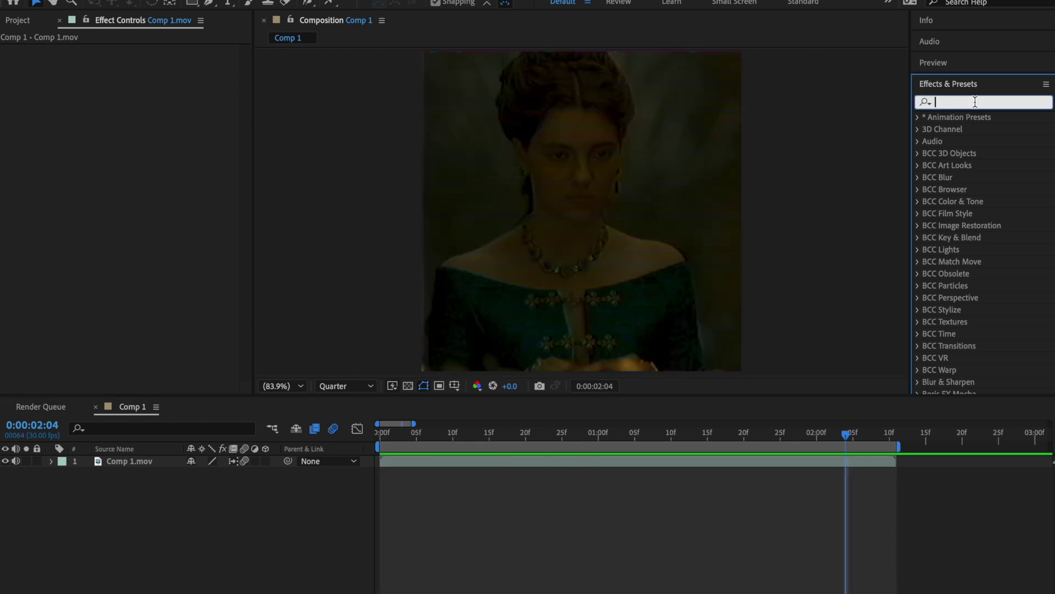
type("alicen")
left_click_drag(984, 141, 991, 146)
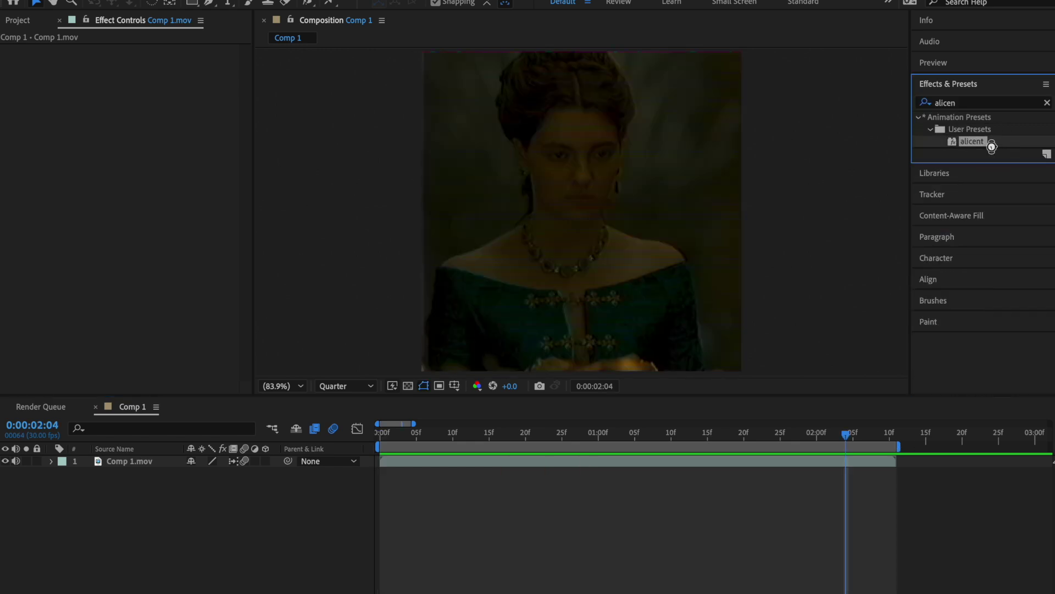
left_click_drag(784, 453, 721, 464)
key("Home")
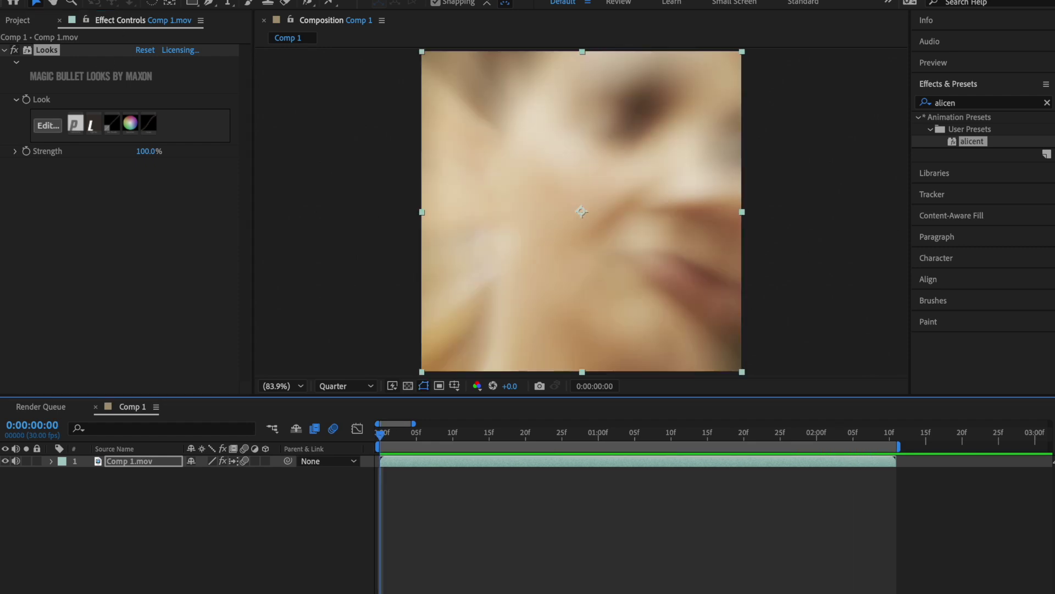
Add a text layer reading "alicent hightower" in the Times font with a white fill
right_click(213, 460)
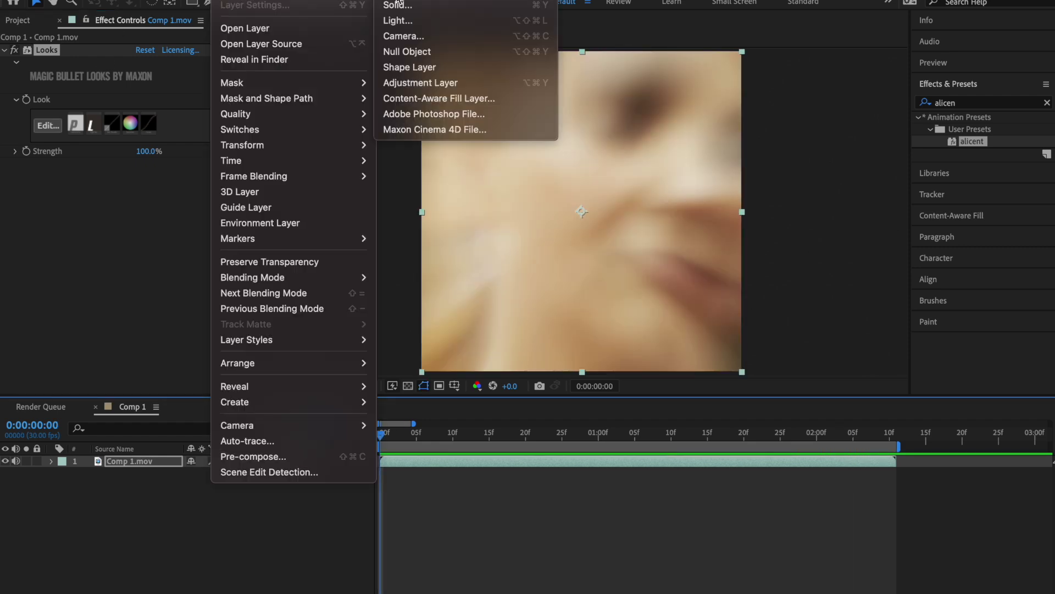
left_click(397, 1)
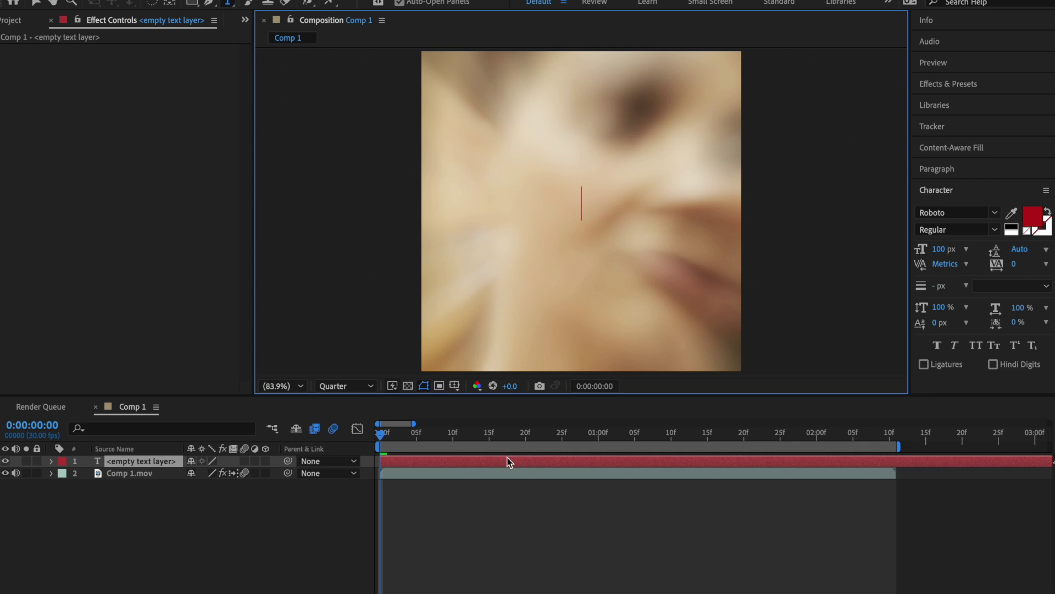
left_click(957, 212)
type("times")
key("Return")
type("alice")
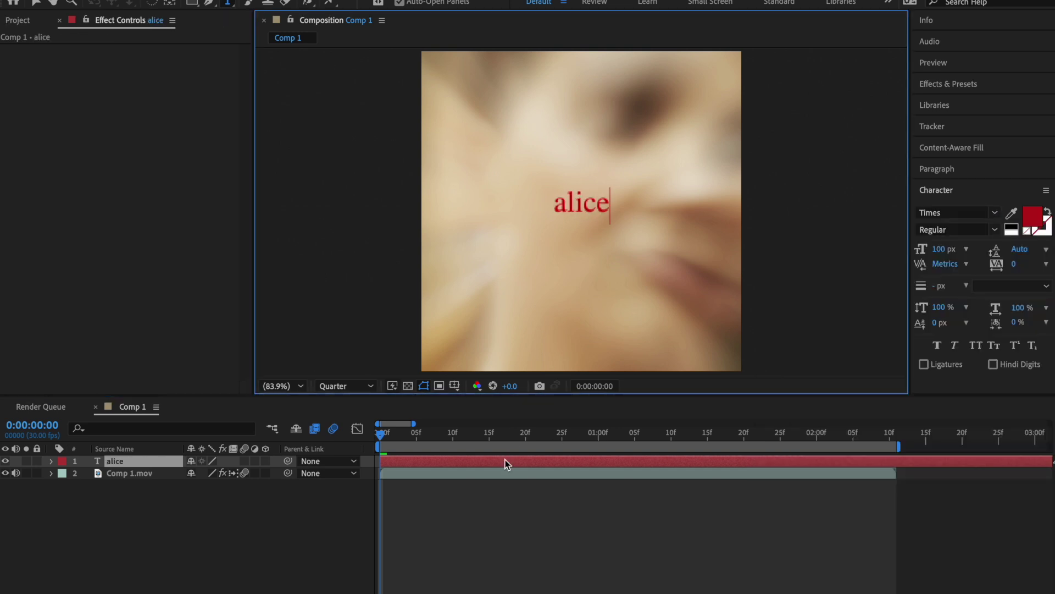
type("nt hightower")
key("ctrl+a")
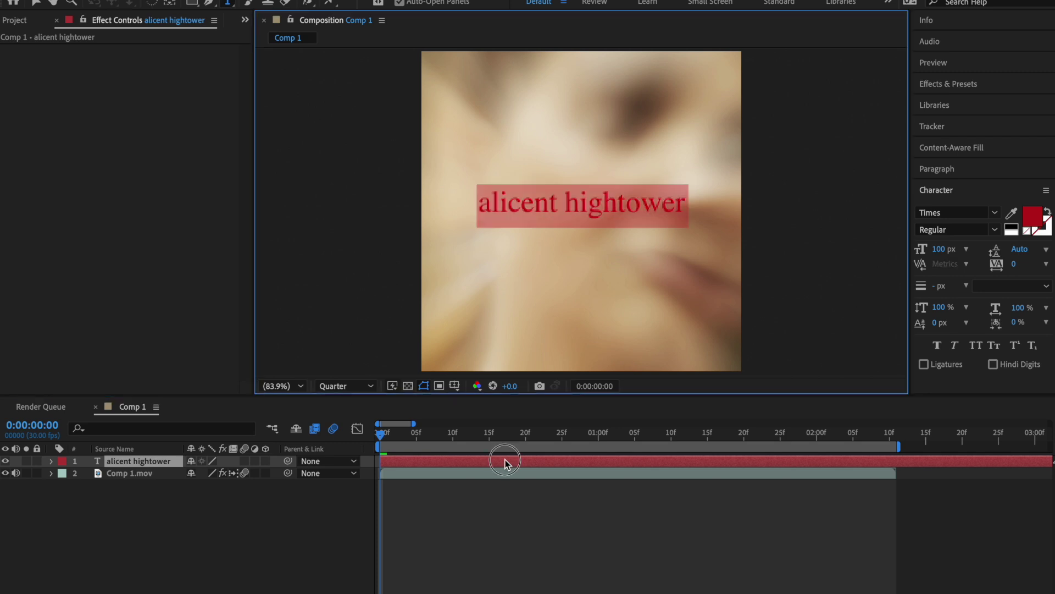
left_click(1011, 231)
Scale the text layer down to 56% and position it at 256, 940
left_click(139, 461)
key("s")
left_click_drag(230, 476, 586, 391)
key("p")
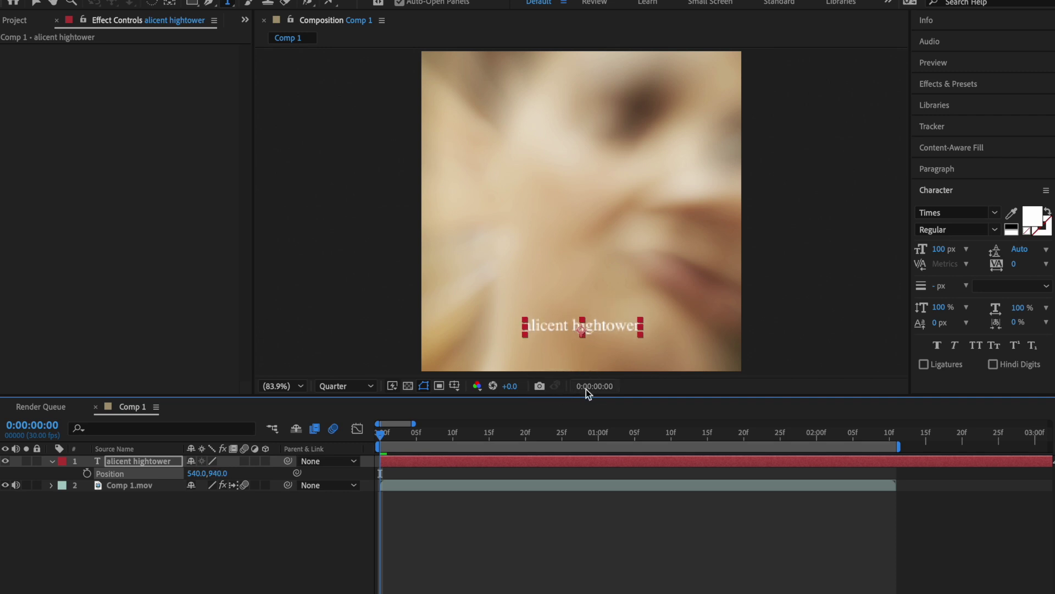
left_click_drag(200, 474, 19, 475)
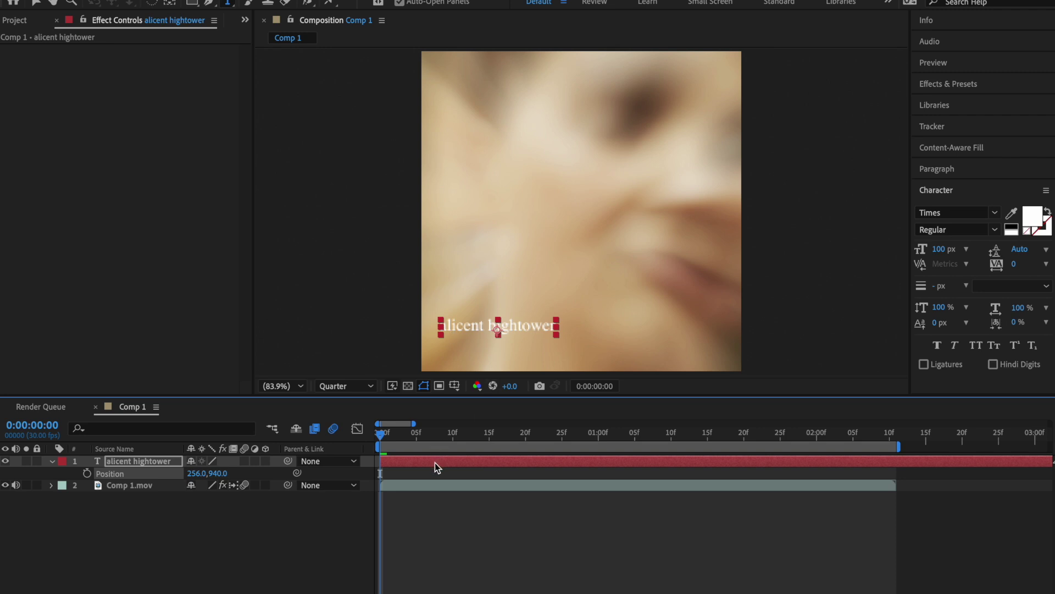
Apply the Fade Up Words preset to the text layer and move its last Start keyframe earlier, to about frame 22
left_click(933, 83)
left_click(957, 102)
type("fade up")
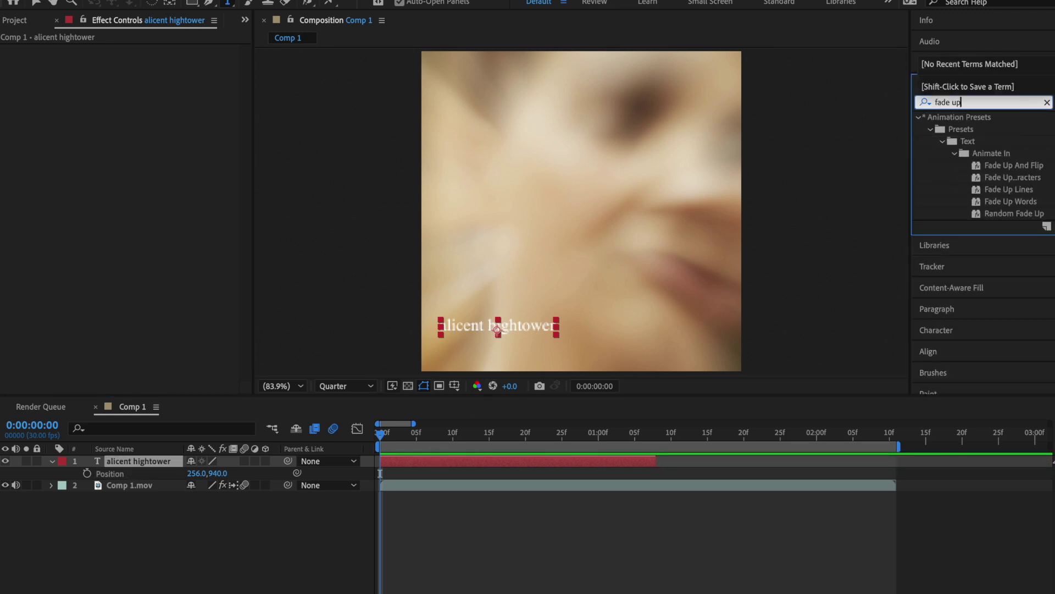
left_click_drag(1009, 203, 464, 461)
key("space")
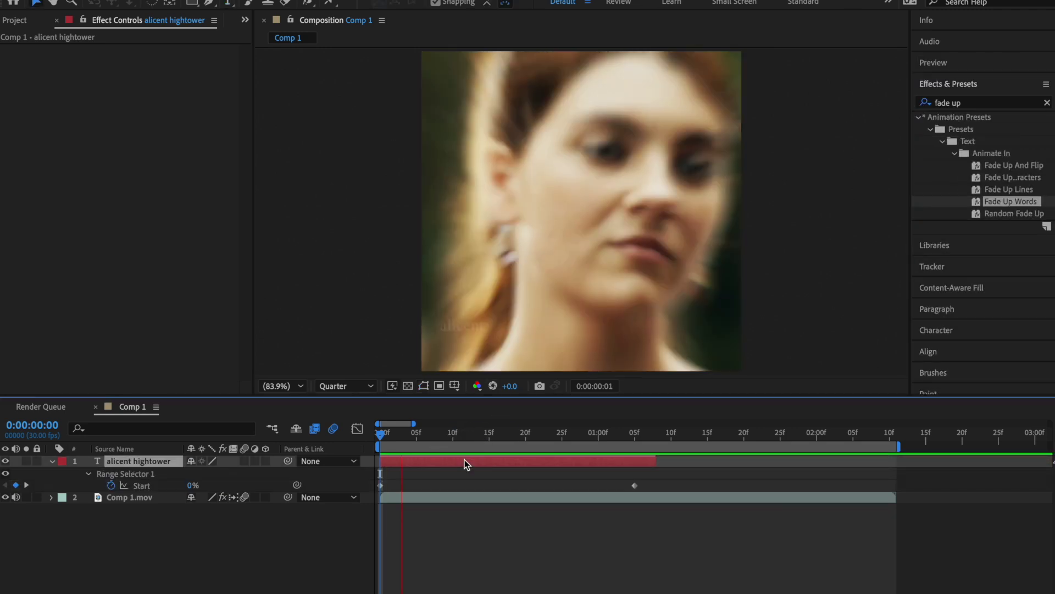
left_click_drag(635, 486, 540, 486)
Keyframe the text layer's Scale from 30% at the start to 40% at 0:00:01:08
key("s")
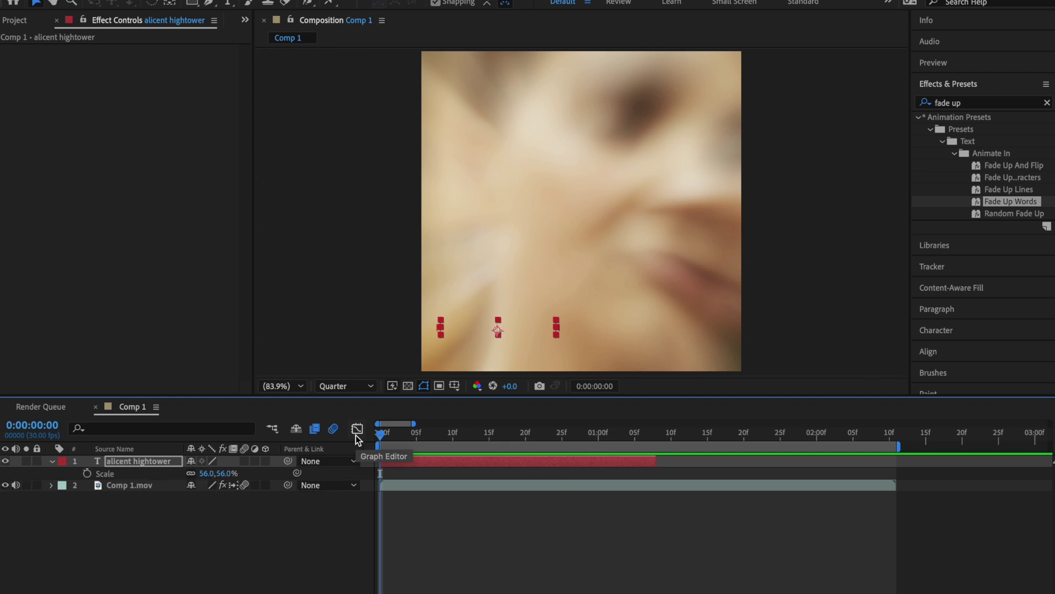
left_click_drag(204, 479, 207, 478)
left_click(204, 474)
type("30")
key("Return")
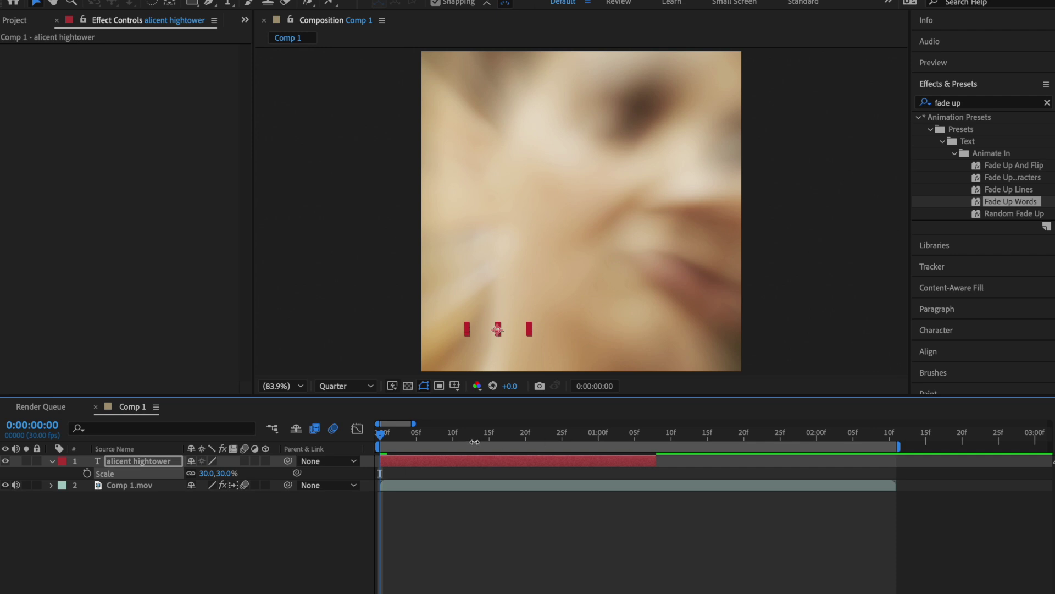
left_click_drag(475, 442, 656, 442)
left_click(230, 472)
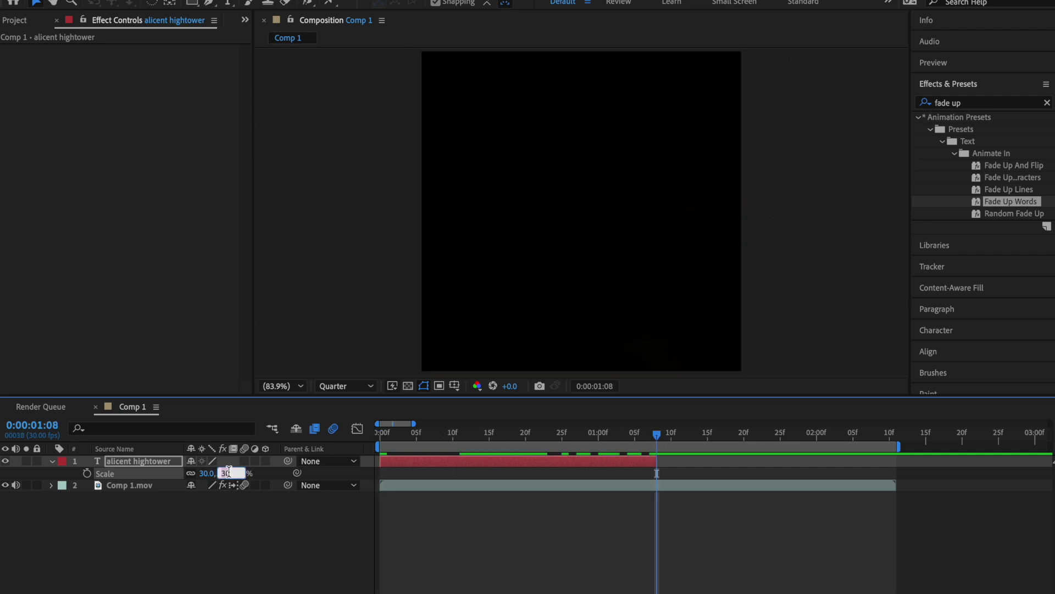
type("40")
key("Return")
Reshape the text's Scale curve in the Graph Editor so it grows faster early and eases out, and check the motion
left_click_drag(657, 435, 494, 435)
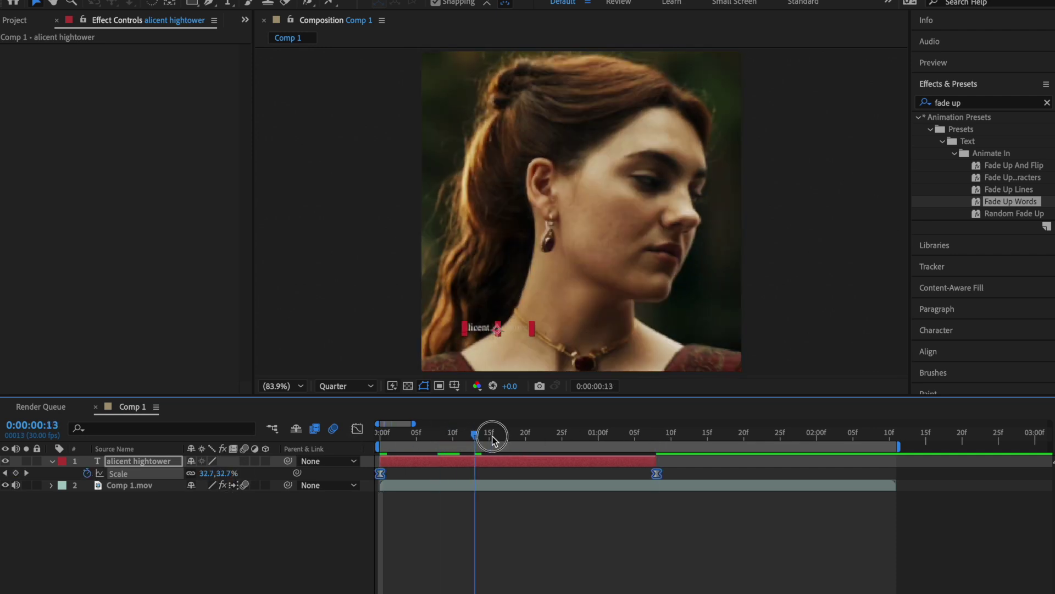
left_click(357, 429)
left_click(657, 469)
left_click(381, 434)
left_click_drag(381, 435, 460, 434)
left_click(357, 430)
left_click(548, 435)
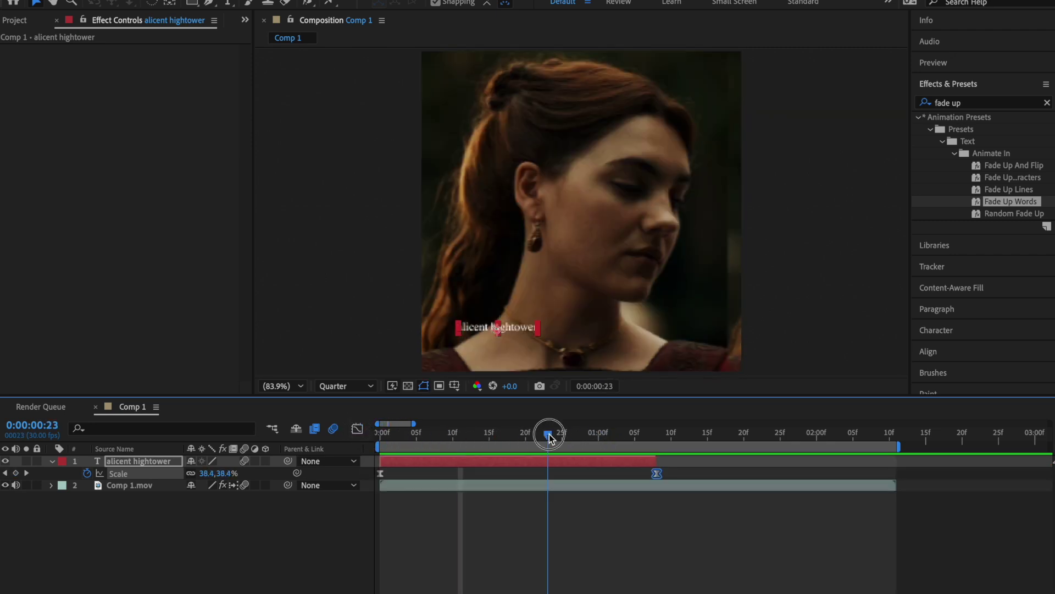
Keyframe the text layer's Opacity to fade out from 100% at frame 23 to the end of the layer
key("t")
key("u")
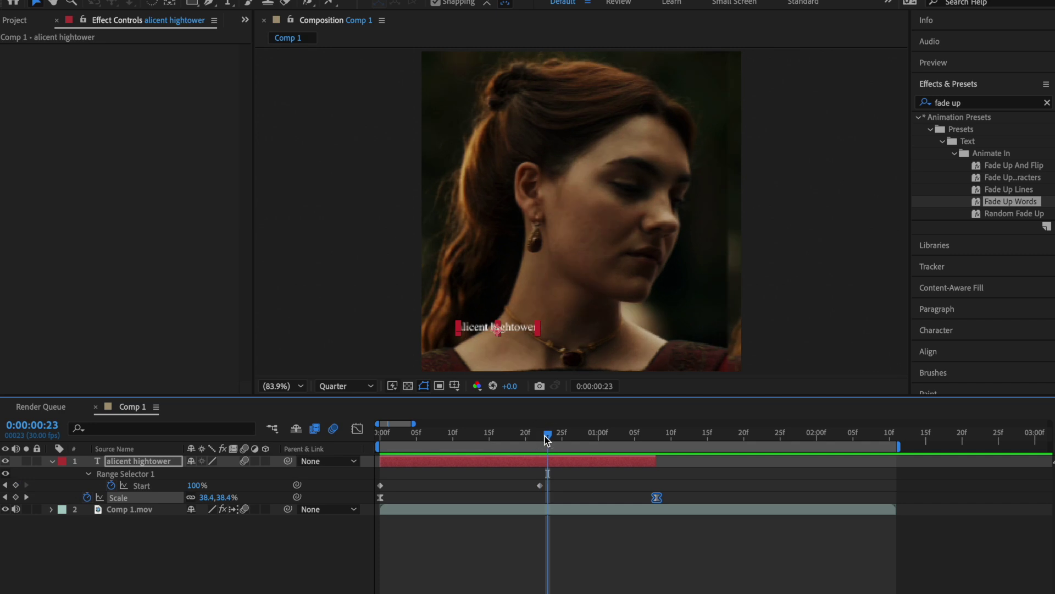
key("t")
left_click(87, 473)
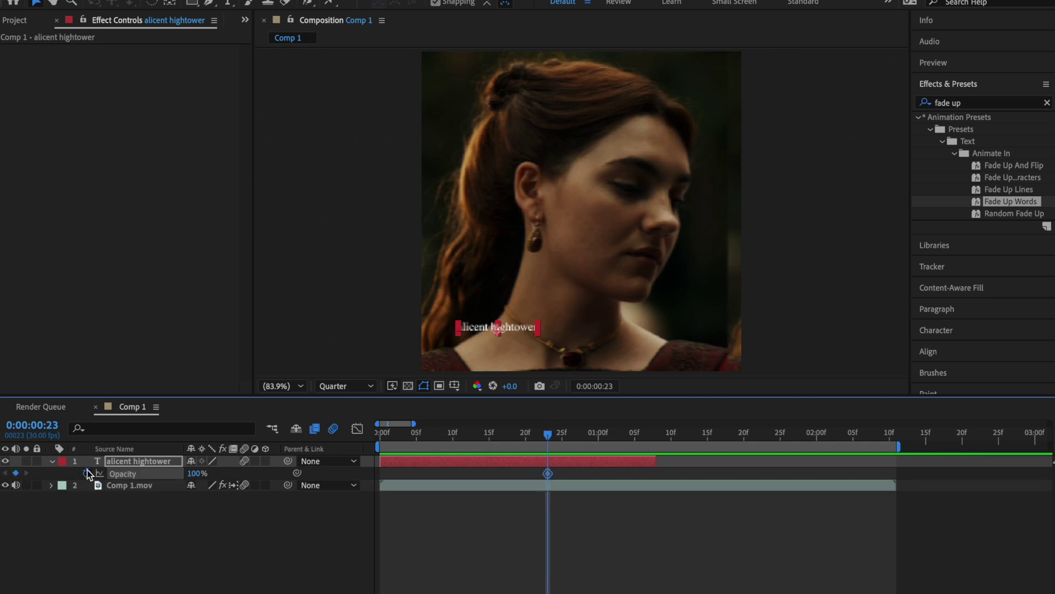
key("space")
left_click_drag(193, 476, 198, 476)
left_click_drag(497, 435, 438, 434)
Apply the Drop Shadow effect to the text layer and clear the effect search
left_click(946, 103)
type("drop sh")
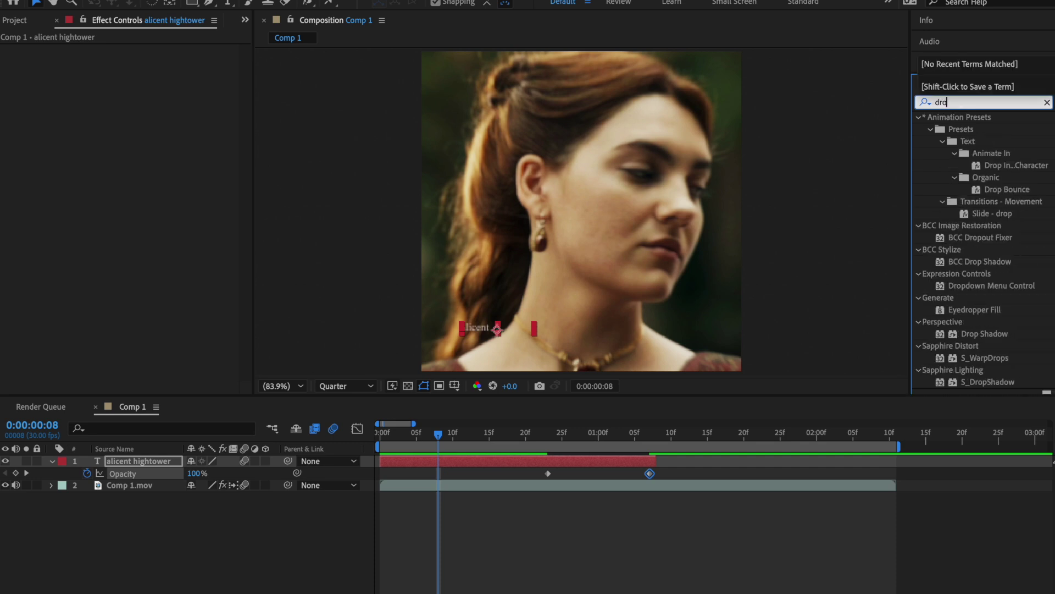
double_click(985, 154)
left_click(1047, 102)
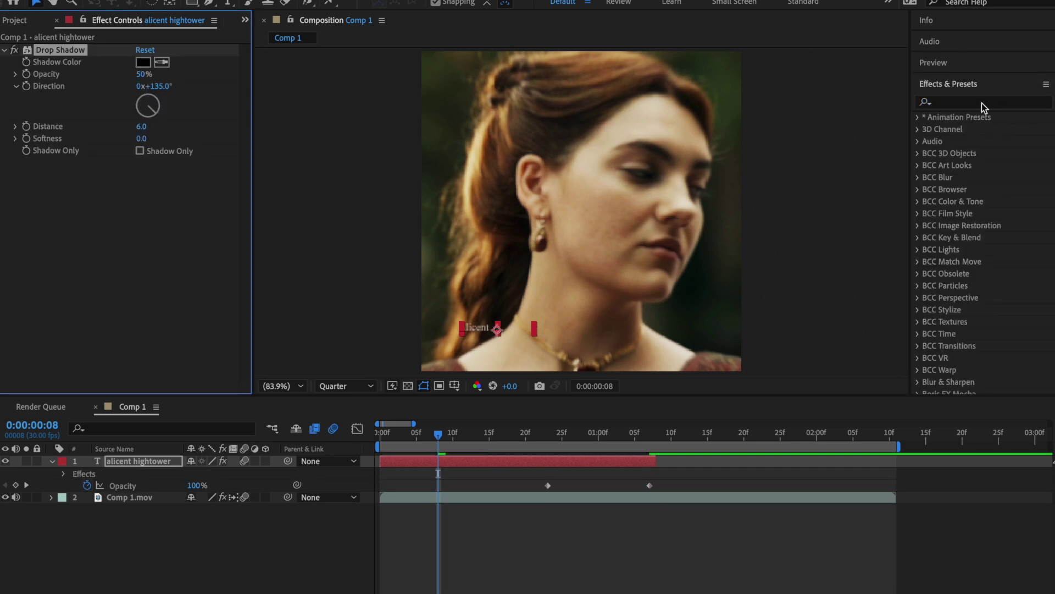
Apply Camera Lens Blur to the text layer and keyframe Blur Radius from 5 at the start to 0 at about frame 23
type("camera")
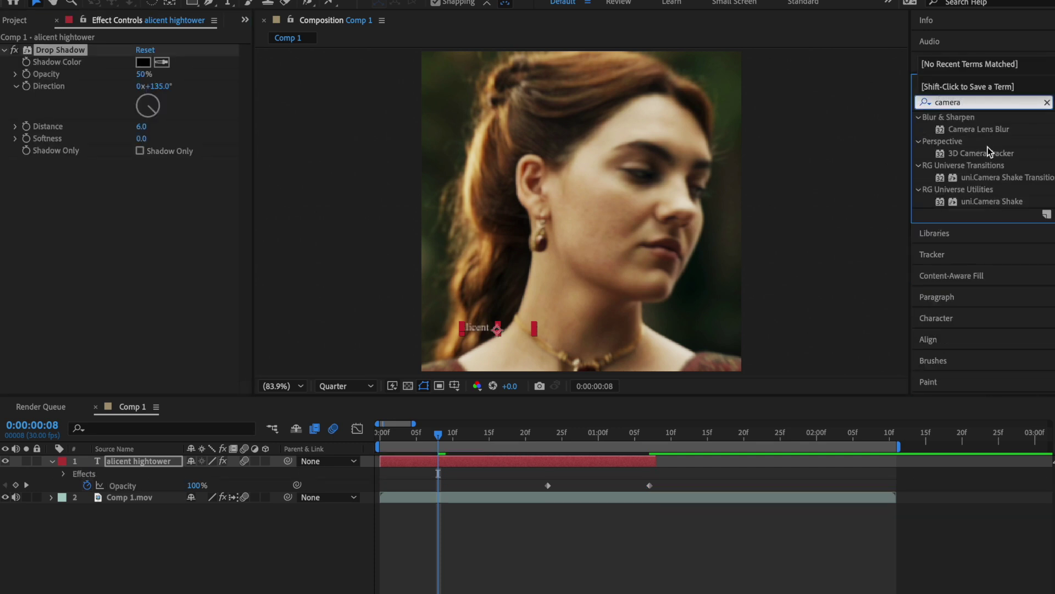
double_click(978, 129)
key("Home")
left_click(27, 172)
key("space")
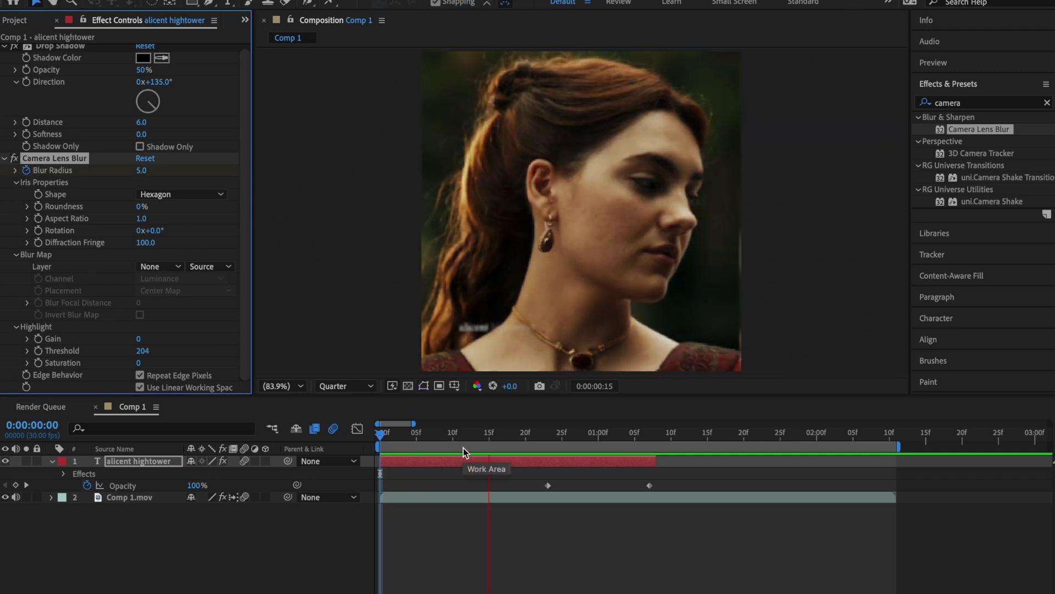
key("space")
left_click(141, 170)
type("0")
key("Return")
key("Home")
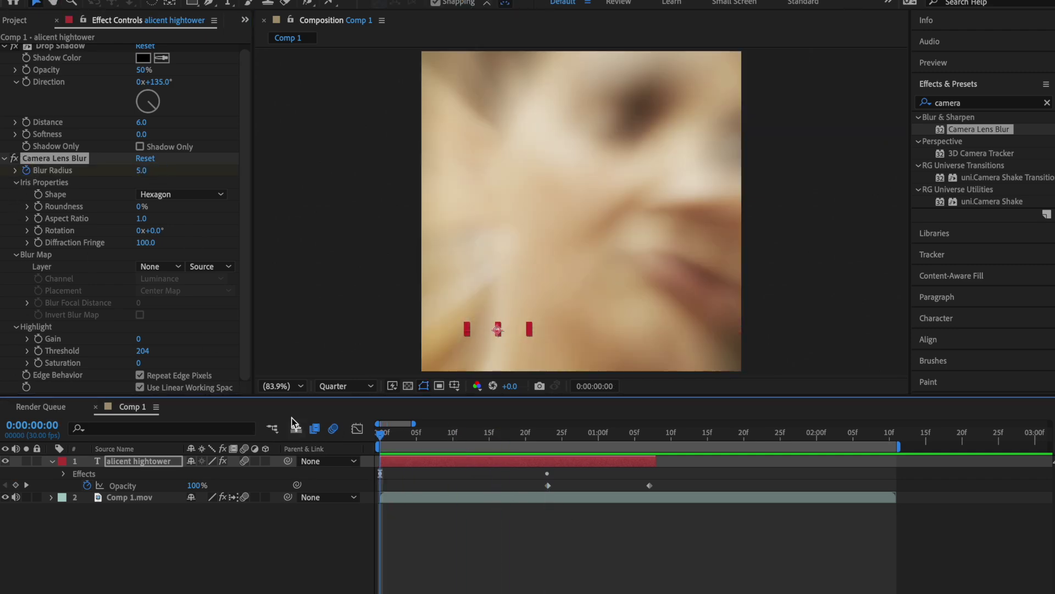